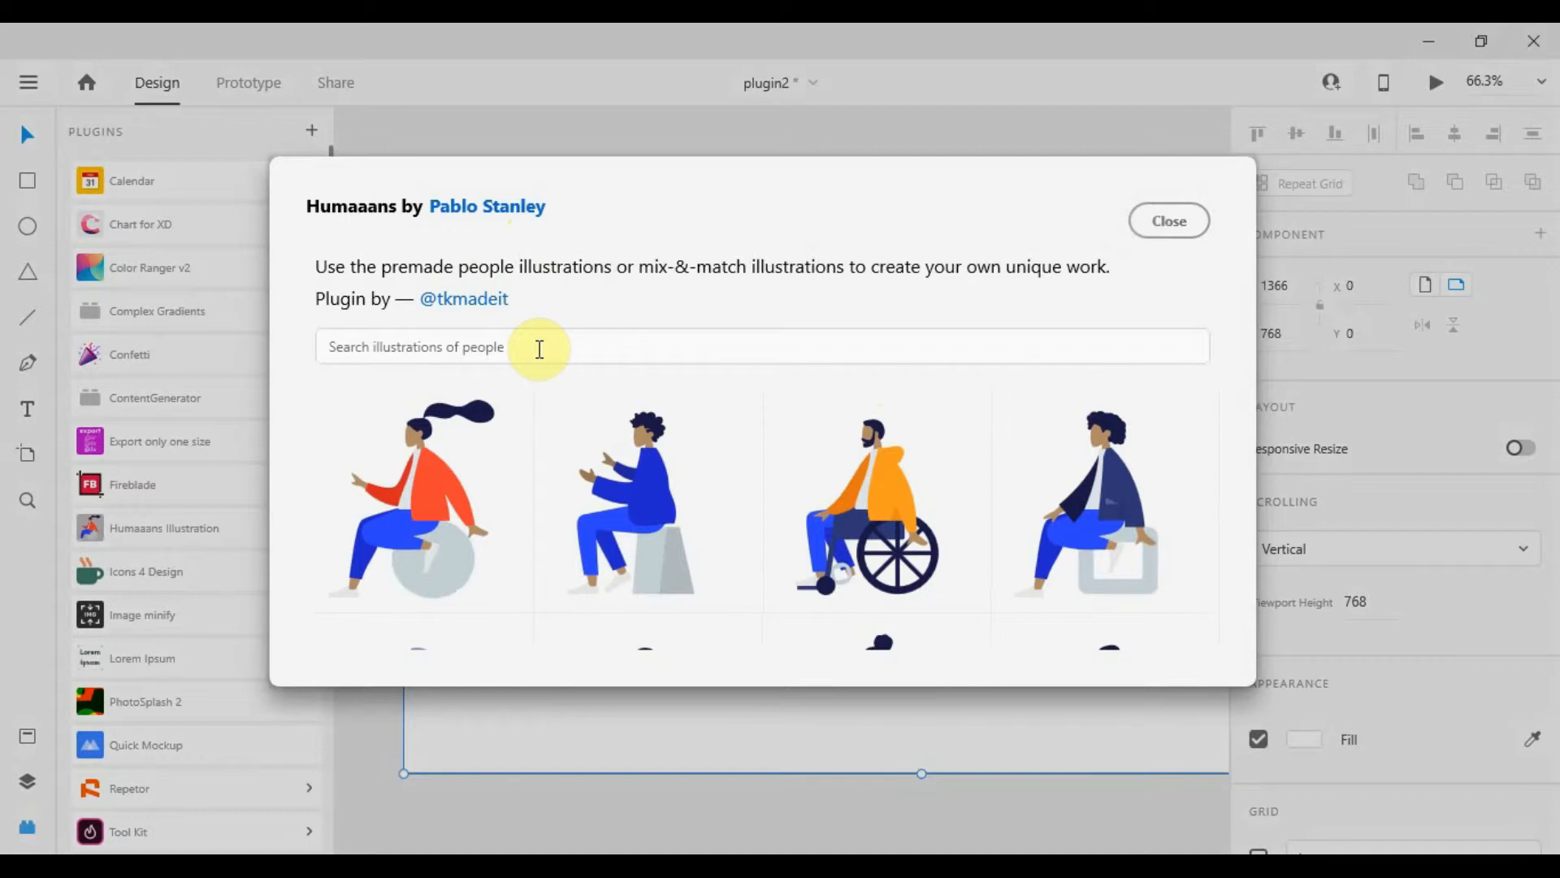
Copy the ponytailed woman in the orange-red jacket from the Humaaans illustrations and paste her onto the Plugin artboard
click(539, 349)
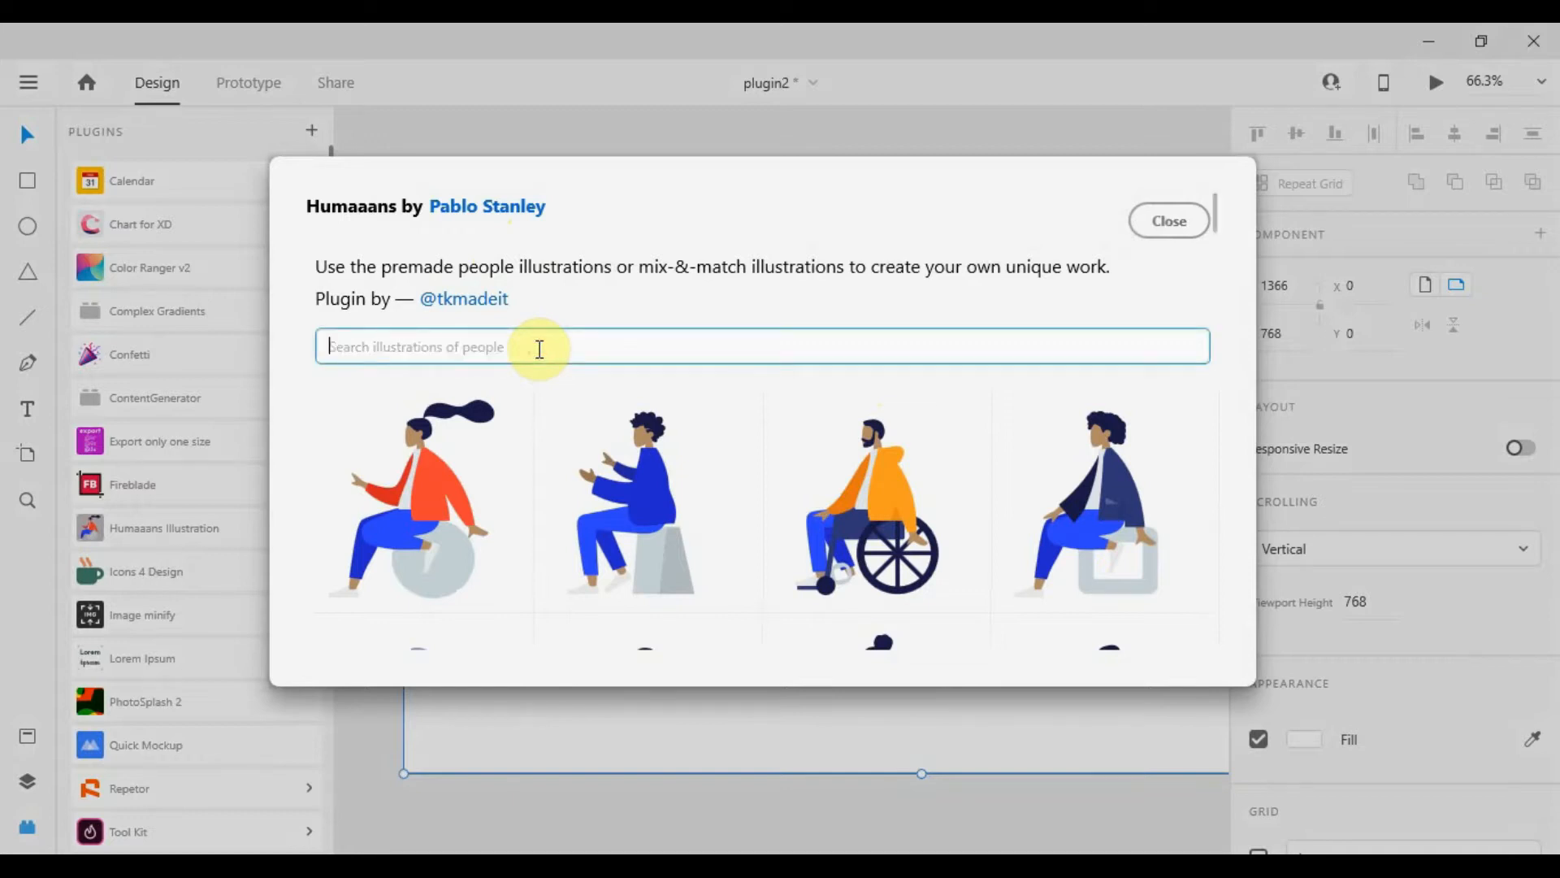
scroll(732, 552, down, 15)
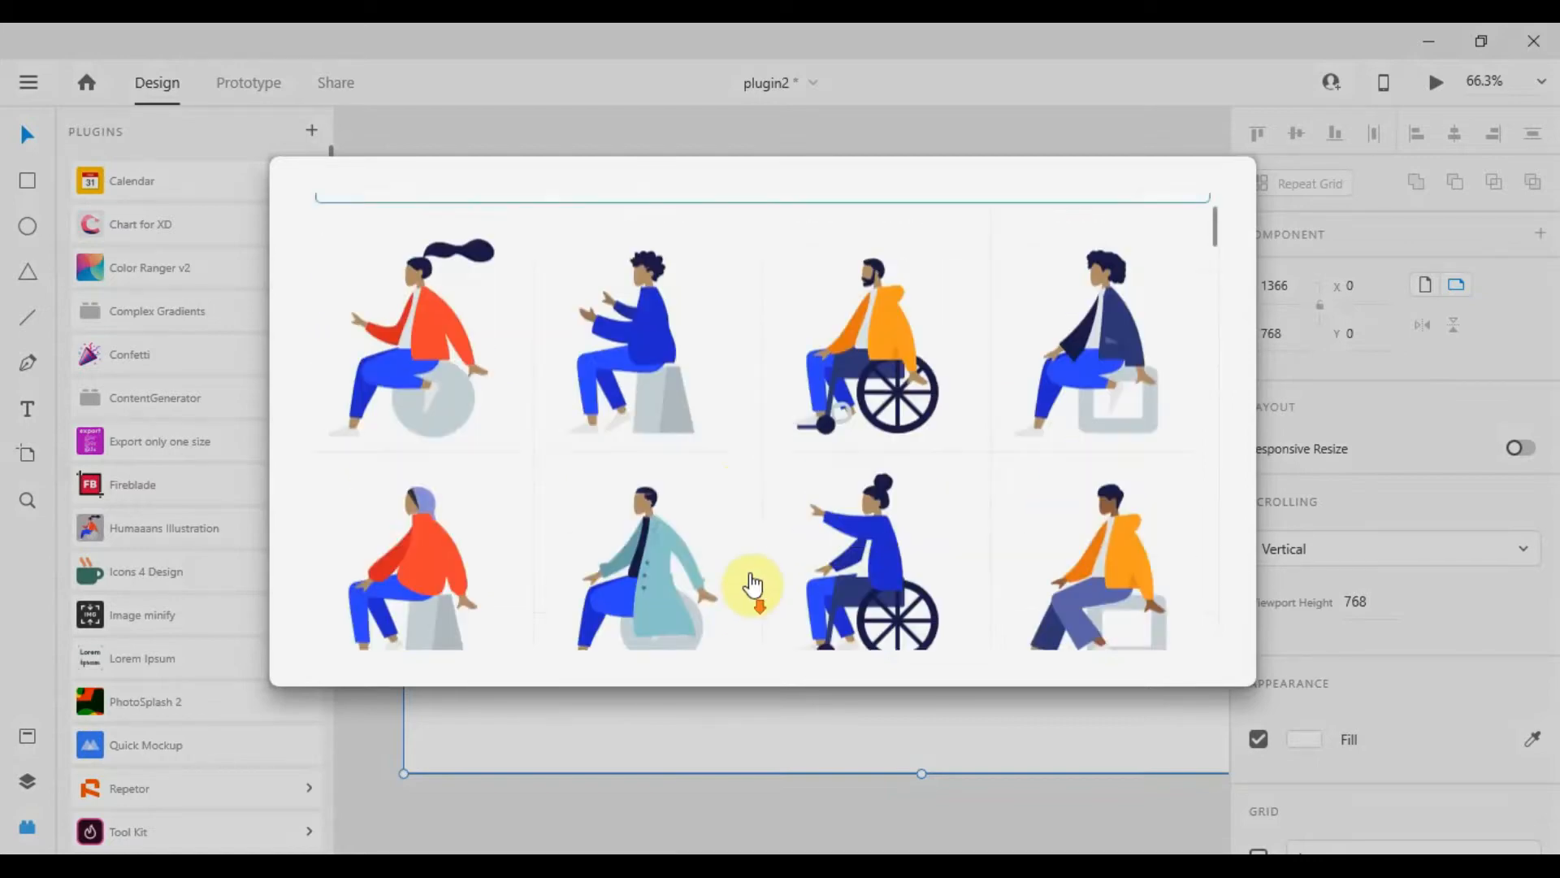
scroll(711, 504, down, 11)
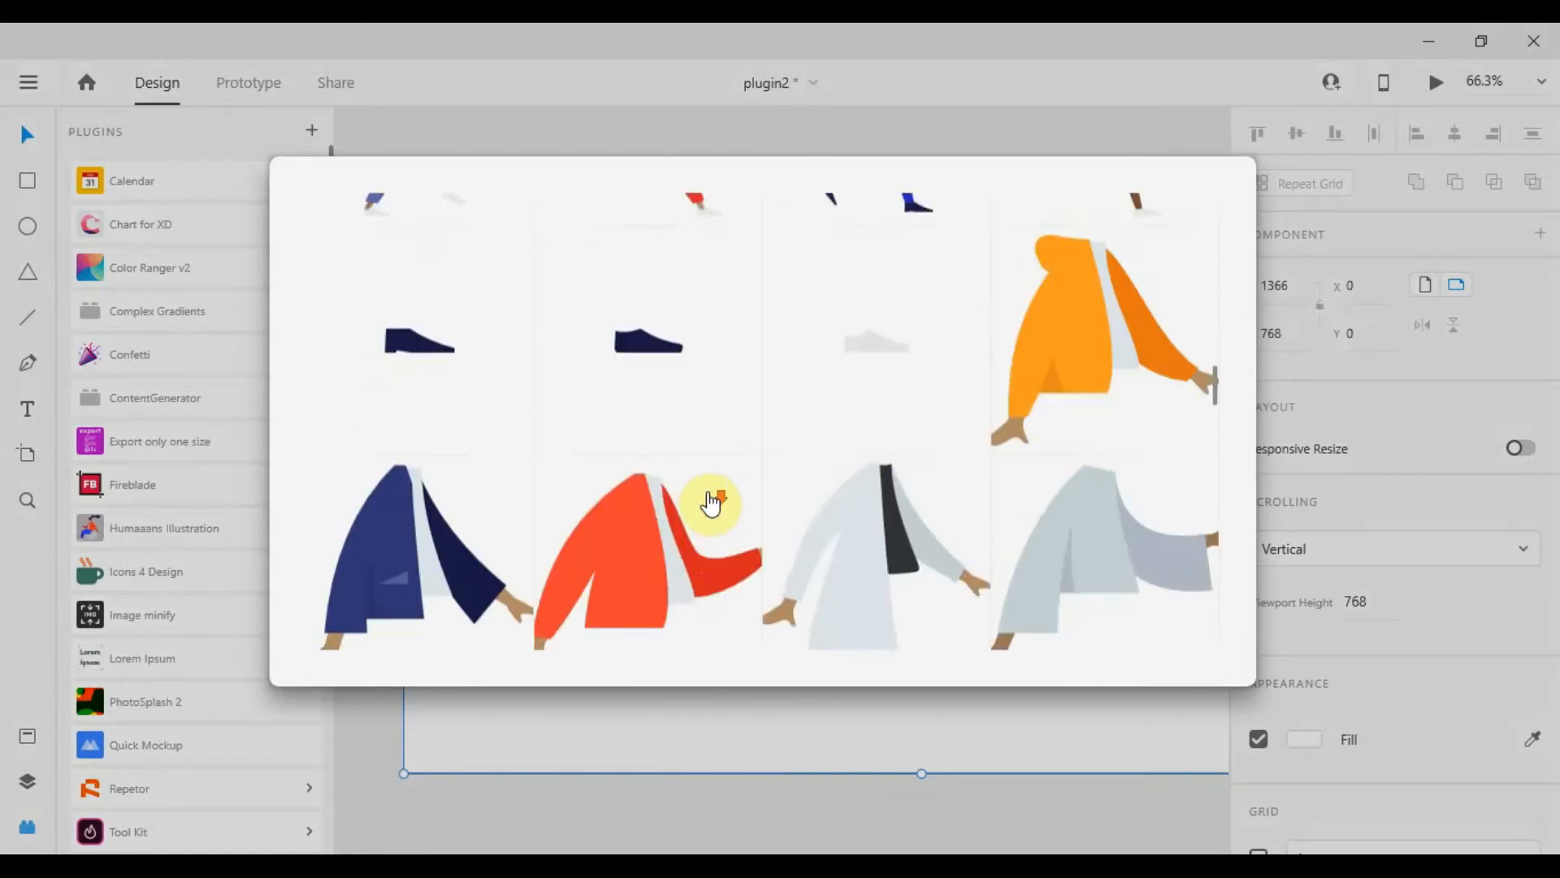
scroll(712, 491, up, 10)
scroll(712, 489, up, 10)
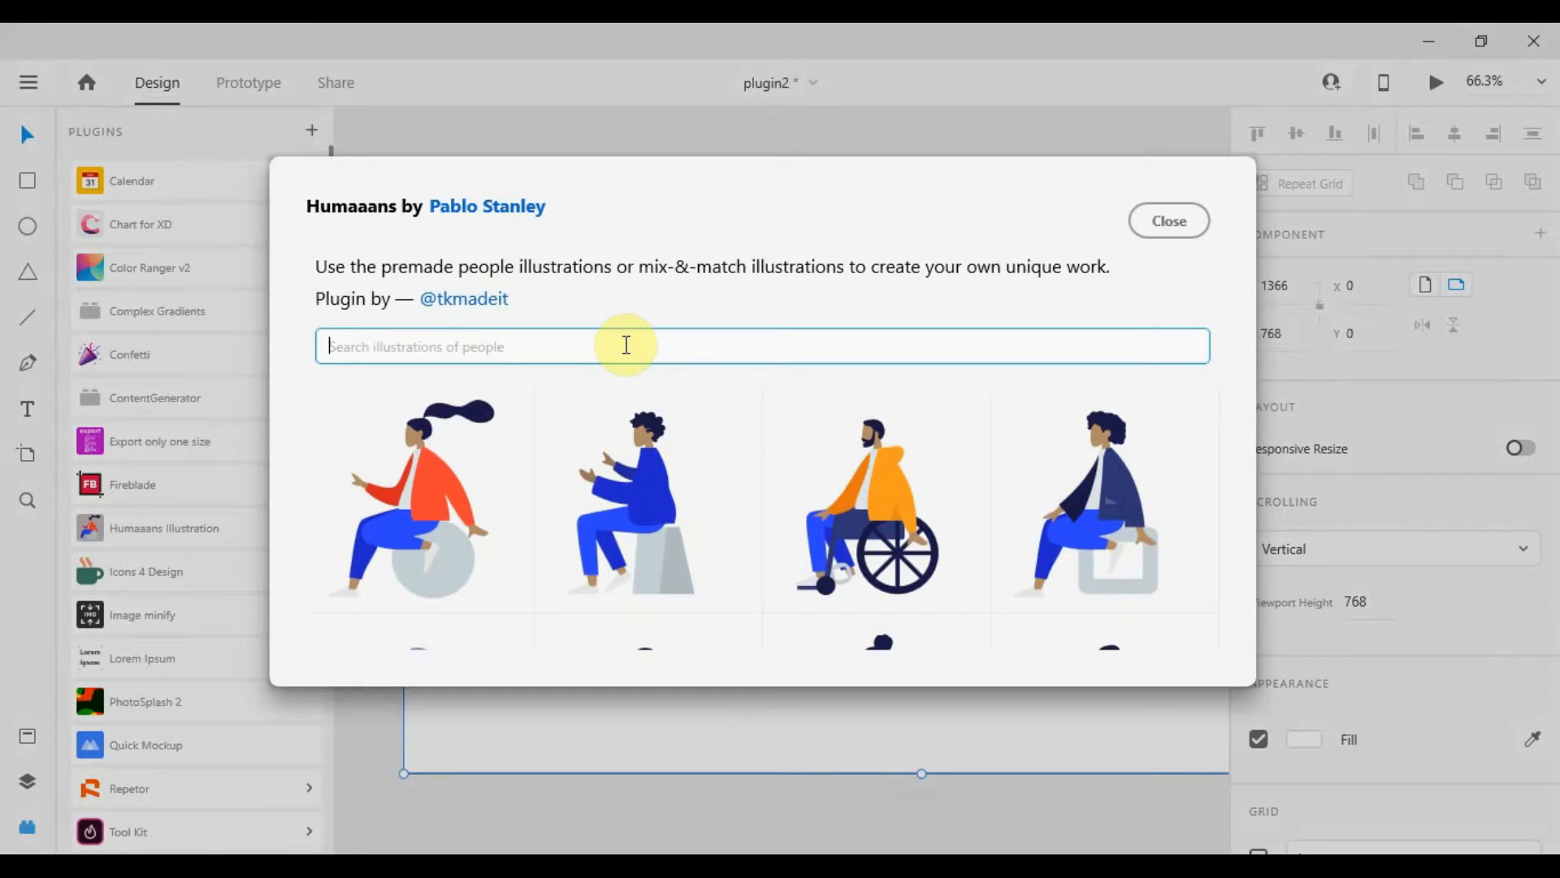
mouse_move(1216, 209)
mouse_down()
mouse_move(1221, 230)
mouse_move(1230, 197)
mouse_up()
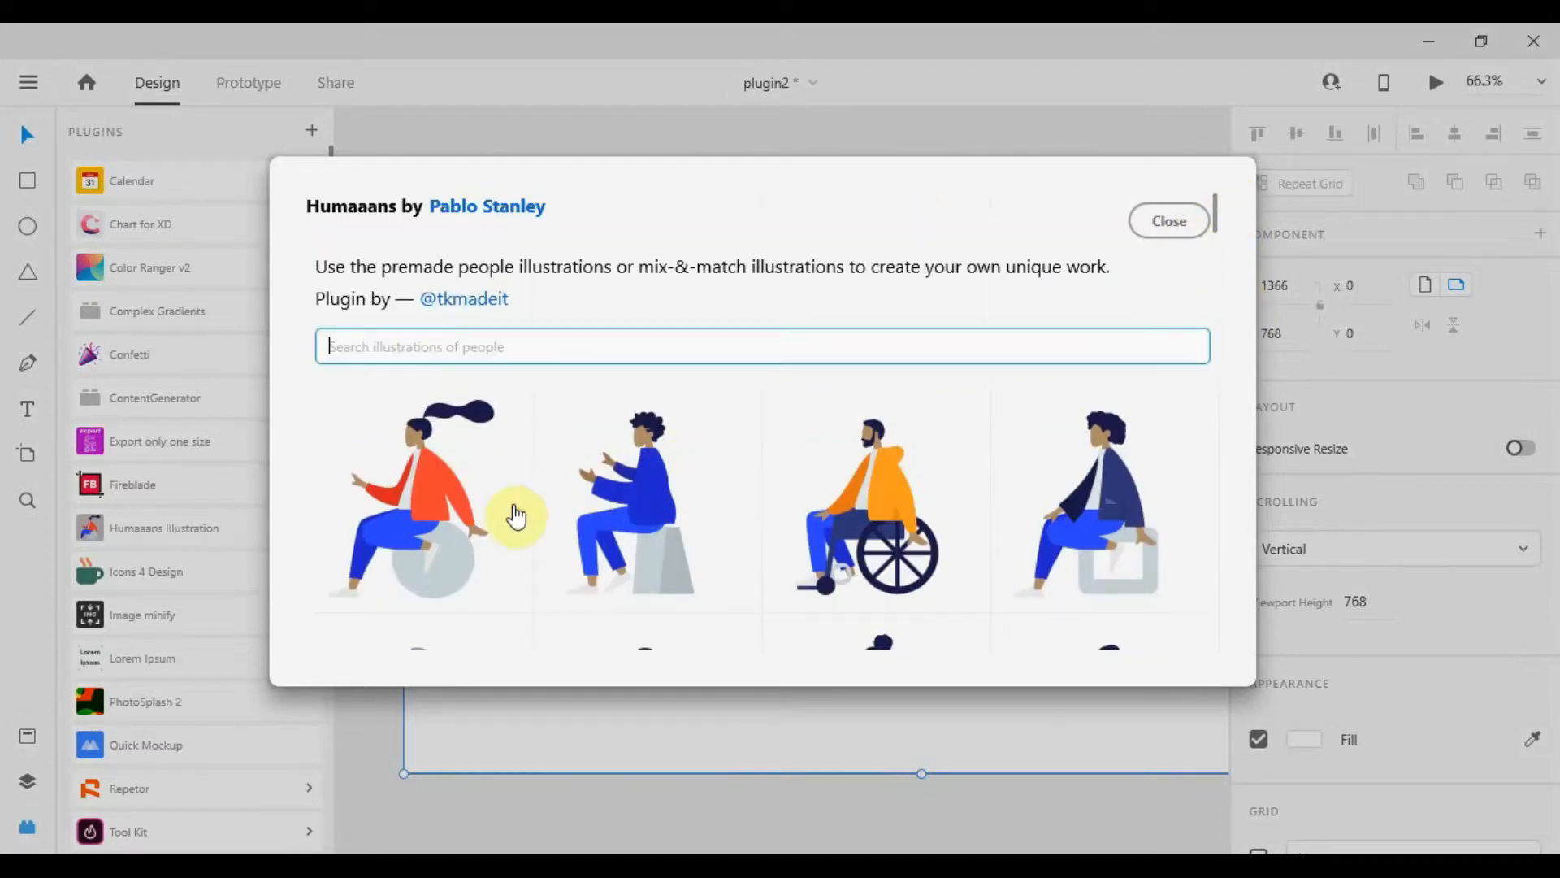
click(460, 522)
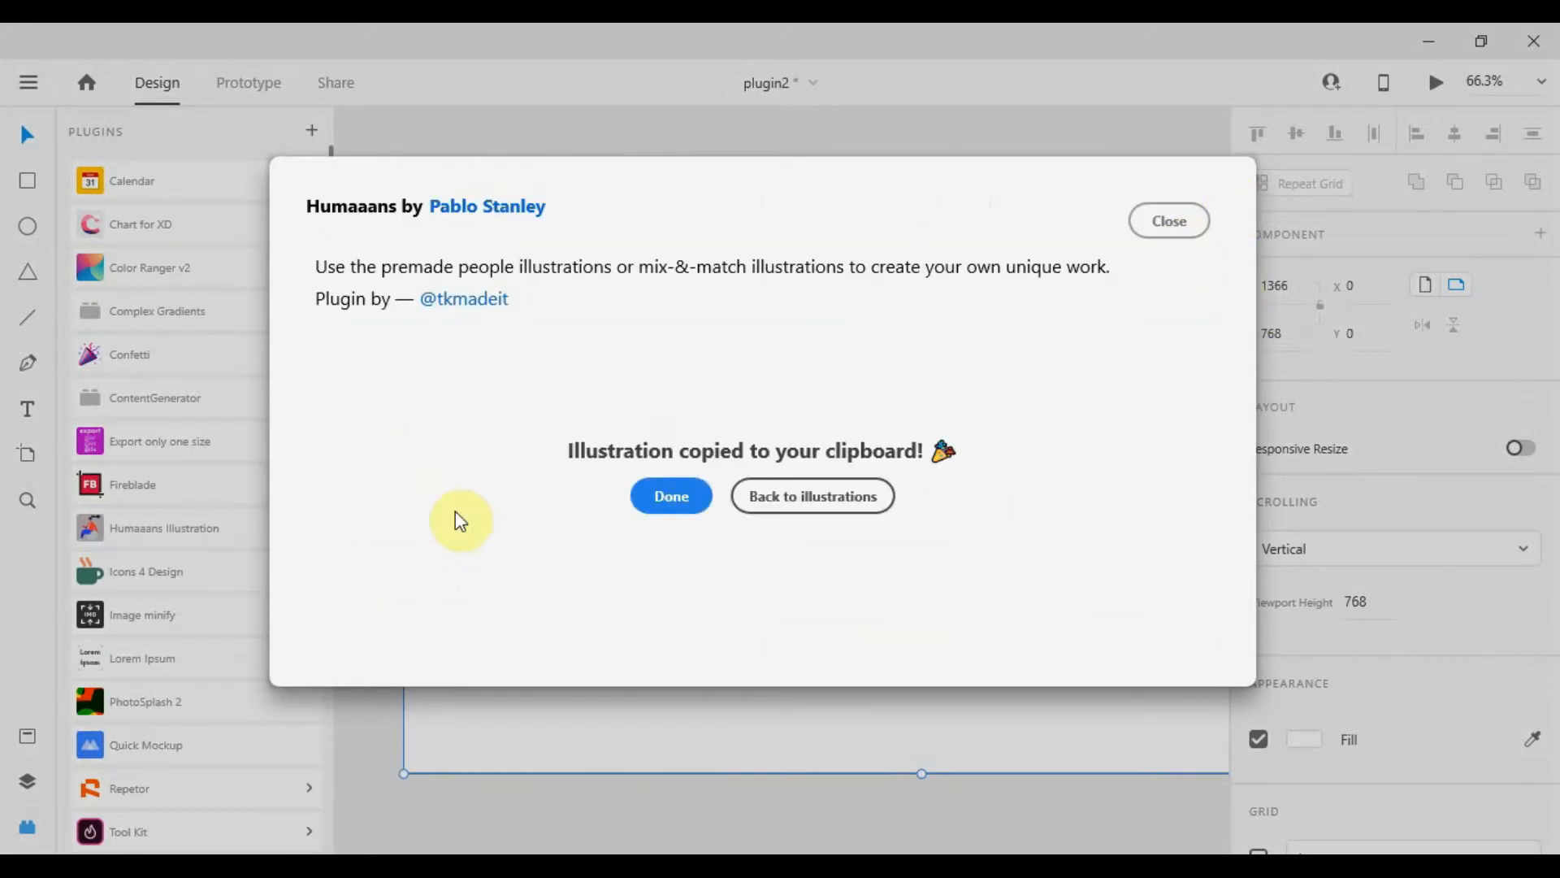
click(668, 497)
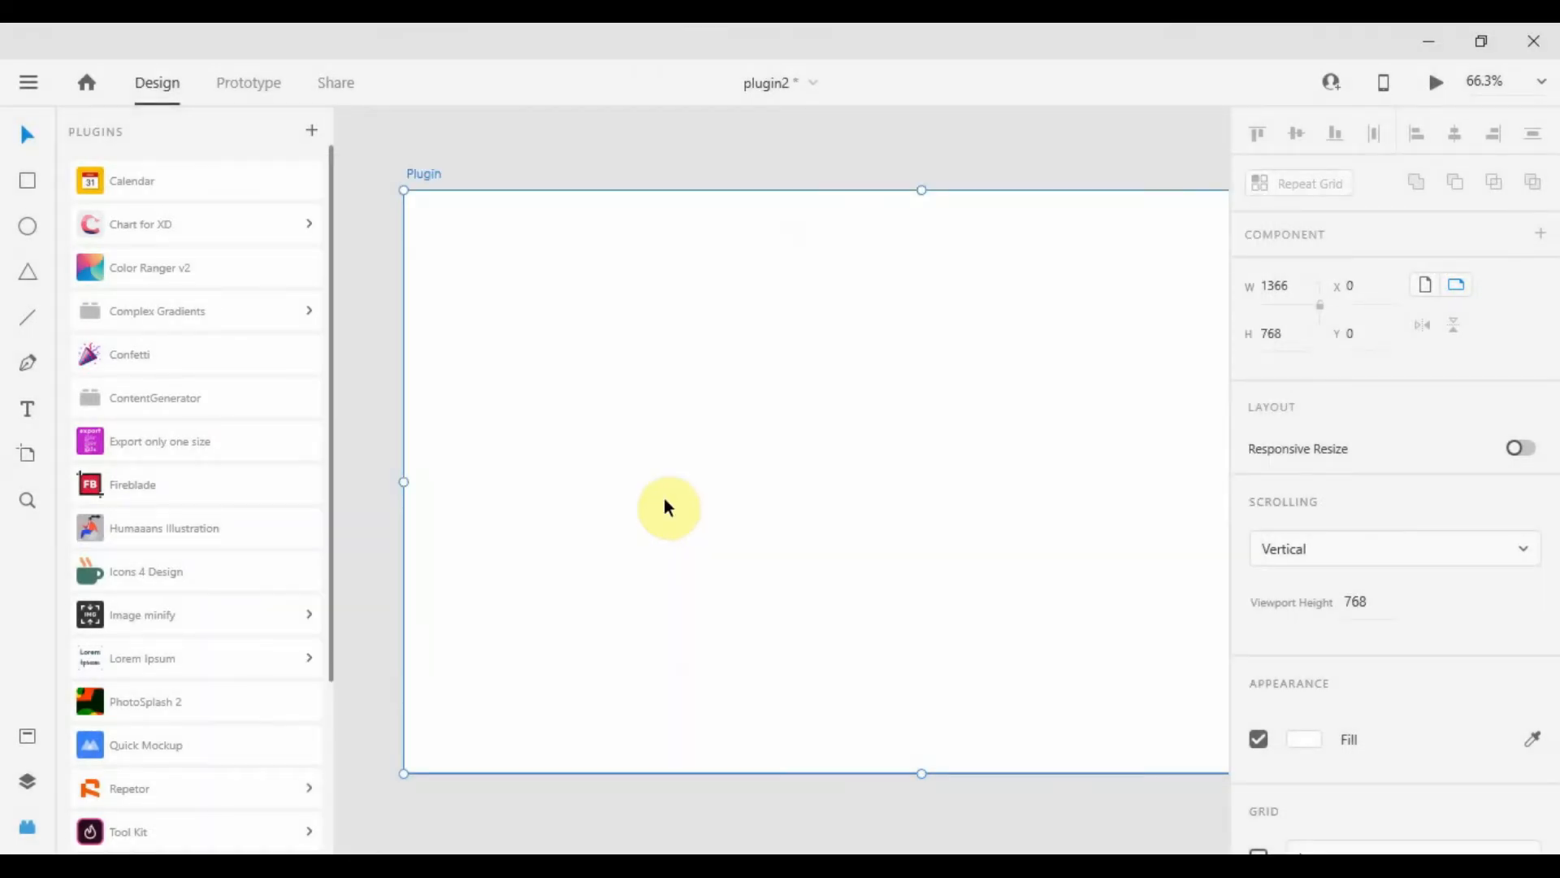
right_click(696, 322)
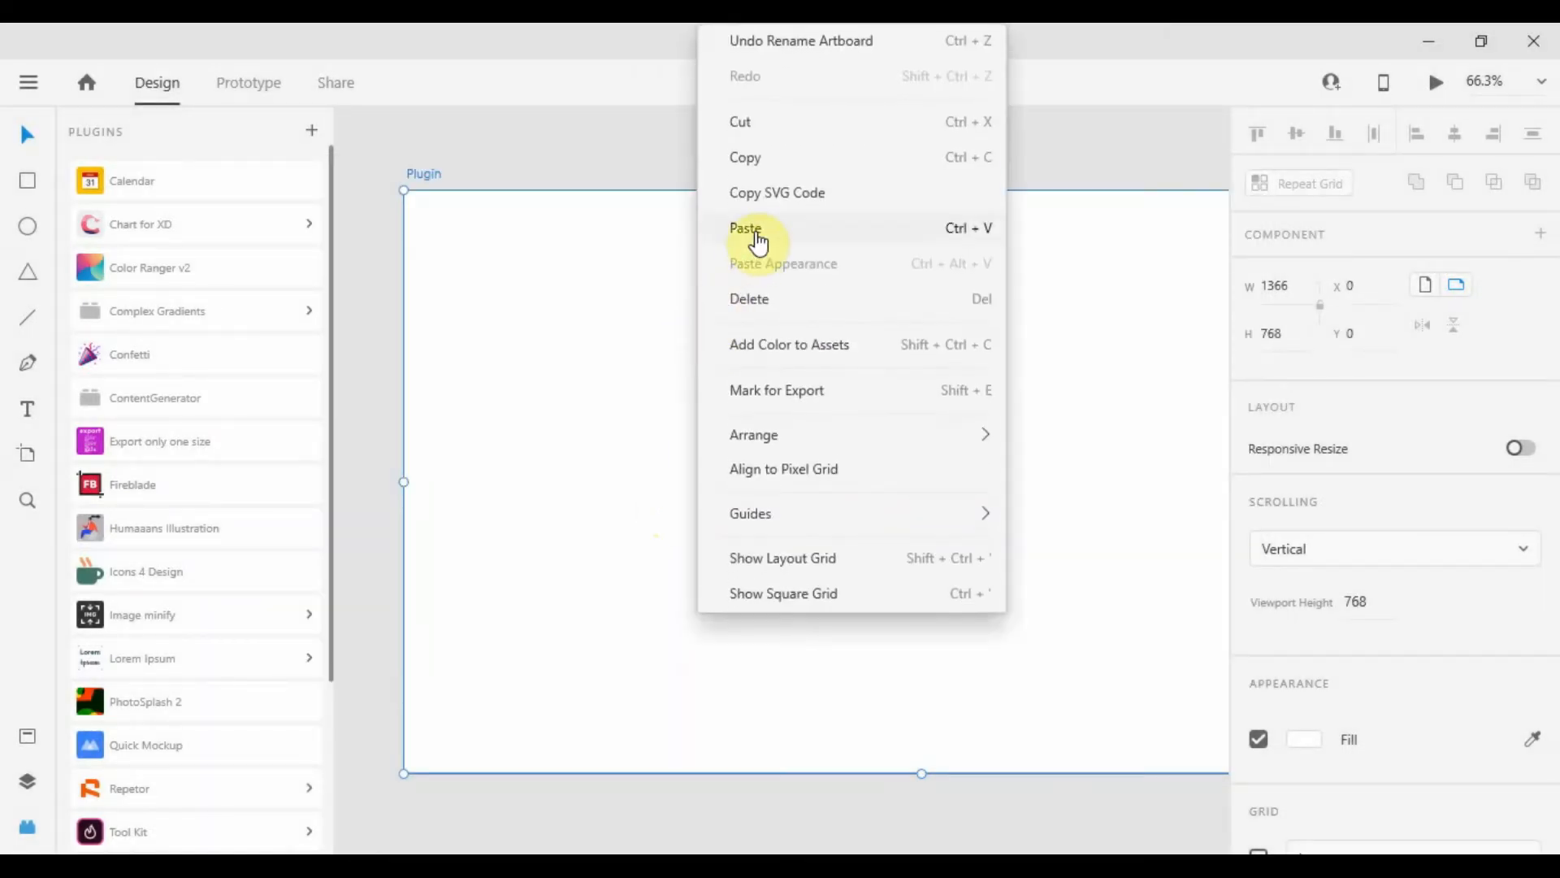
click(752, 237)
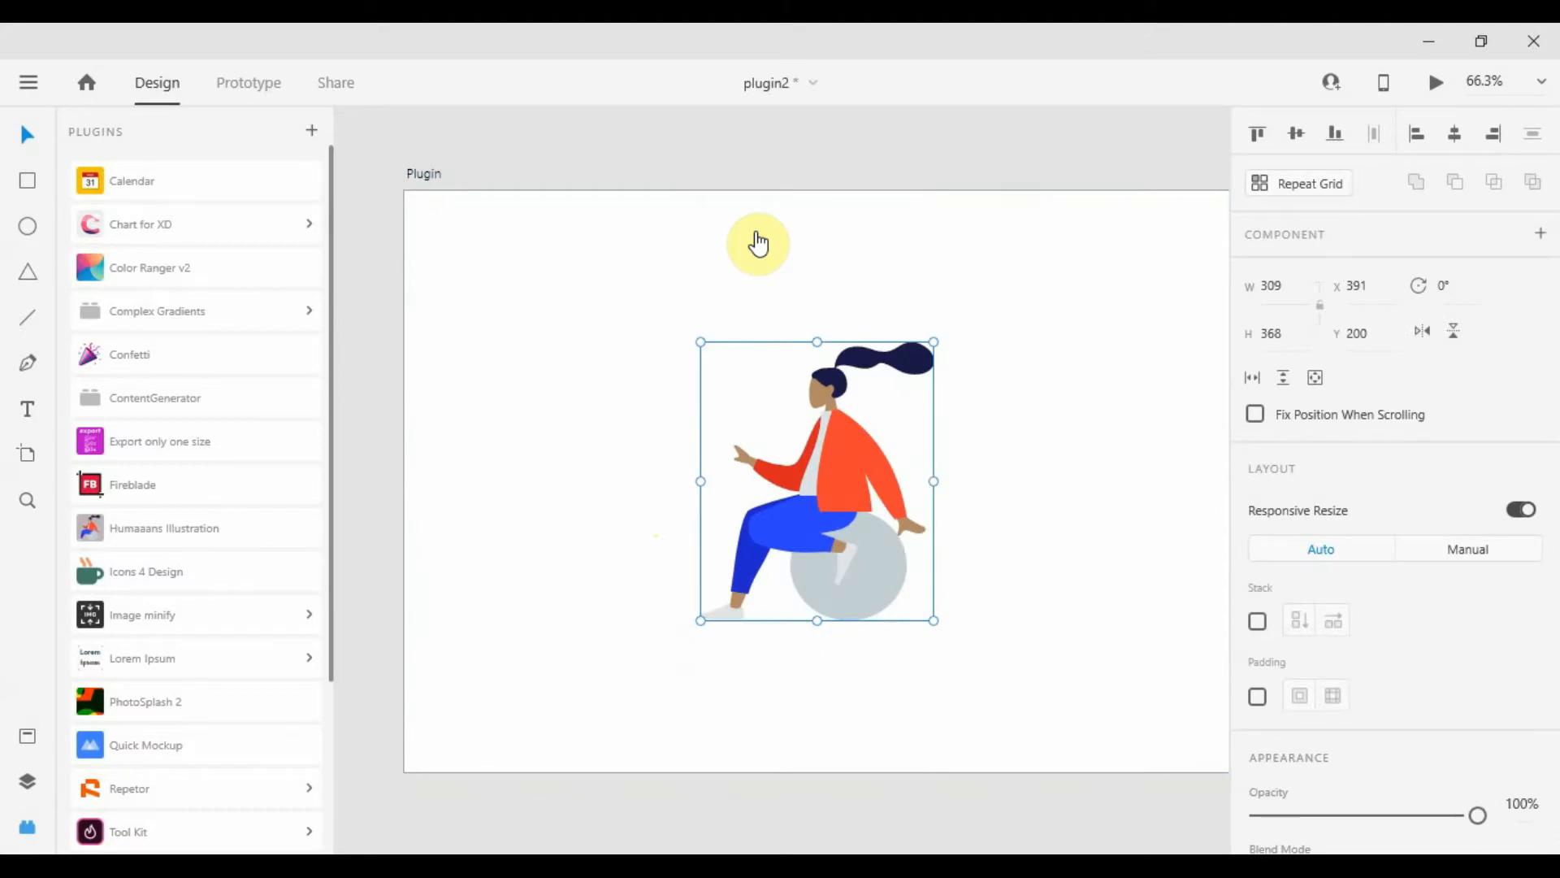
Move the pasted illustration on the Plugin artboard to X 487, Y 200
click(735, 135)
scroll(860, 284, down, 5)
drag(860, 367, 674, 447)
scroll(675, 447, up, 5)
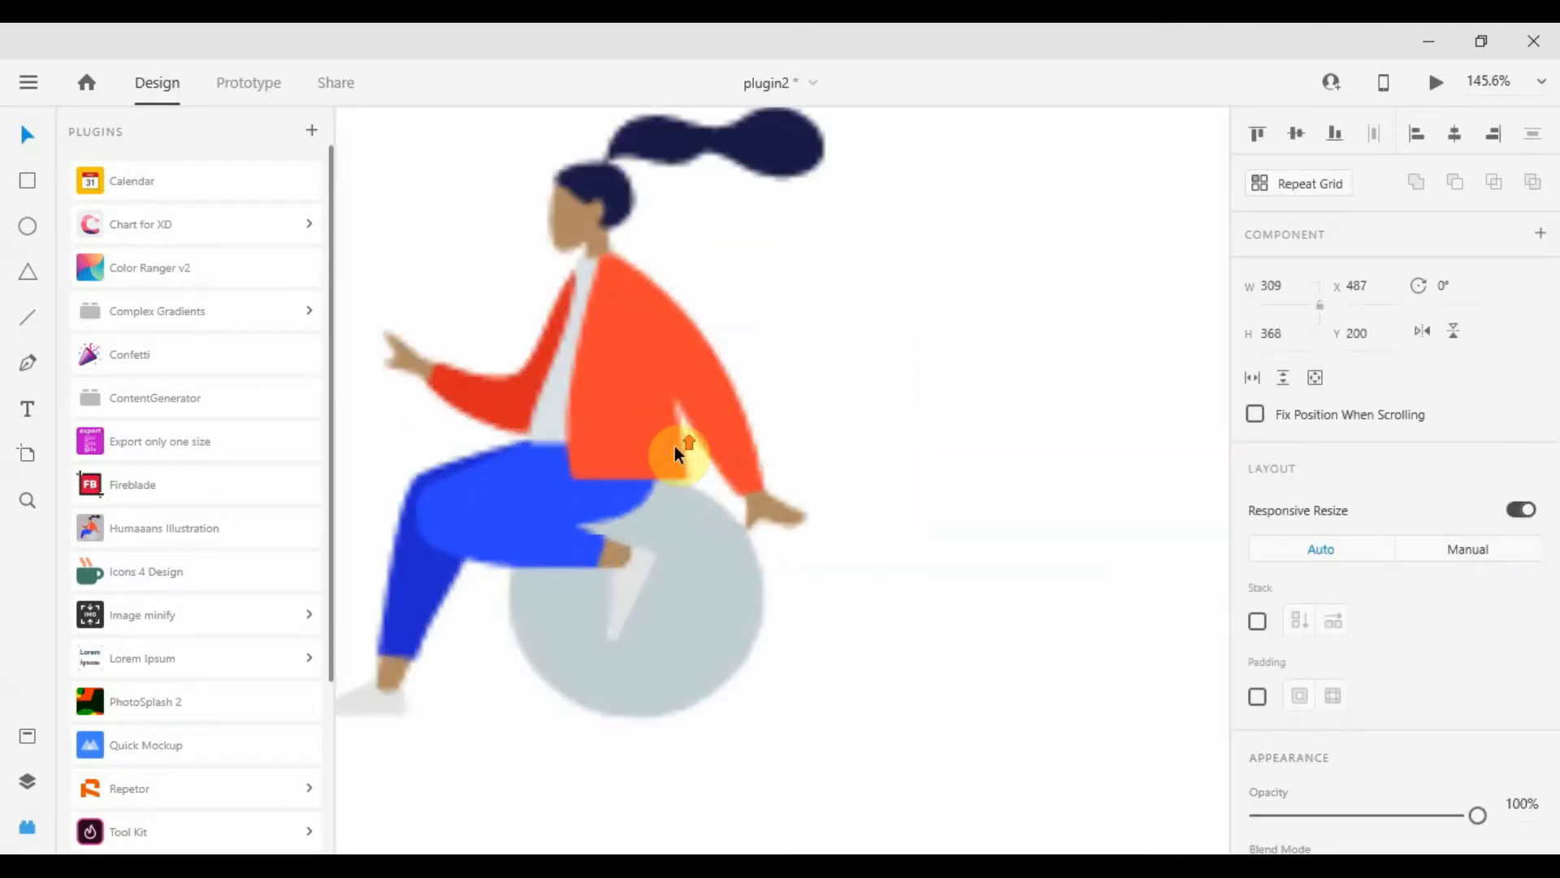
Try moving the jacket, shirt and trousers apart inside the illustration group, and undo the moves
double_click(645, 400)
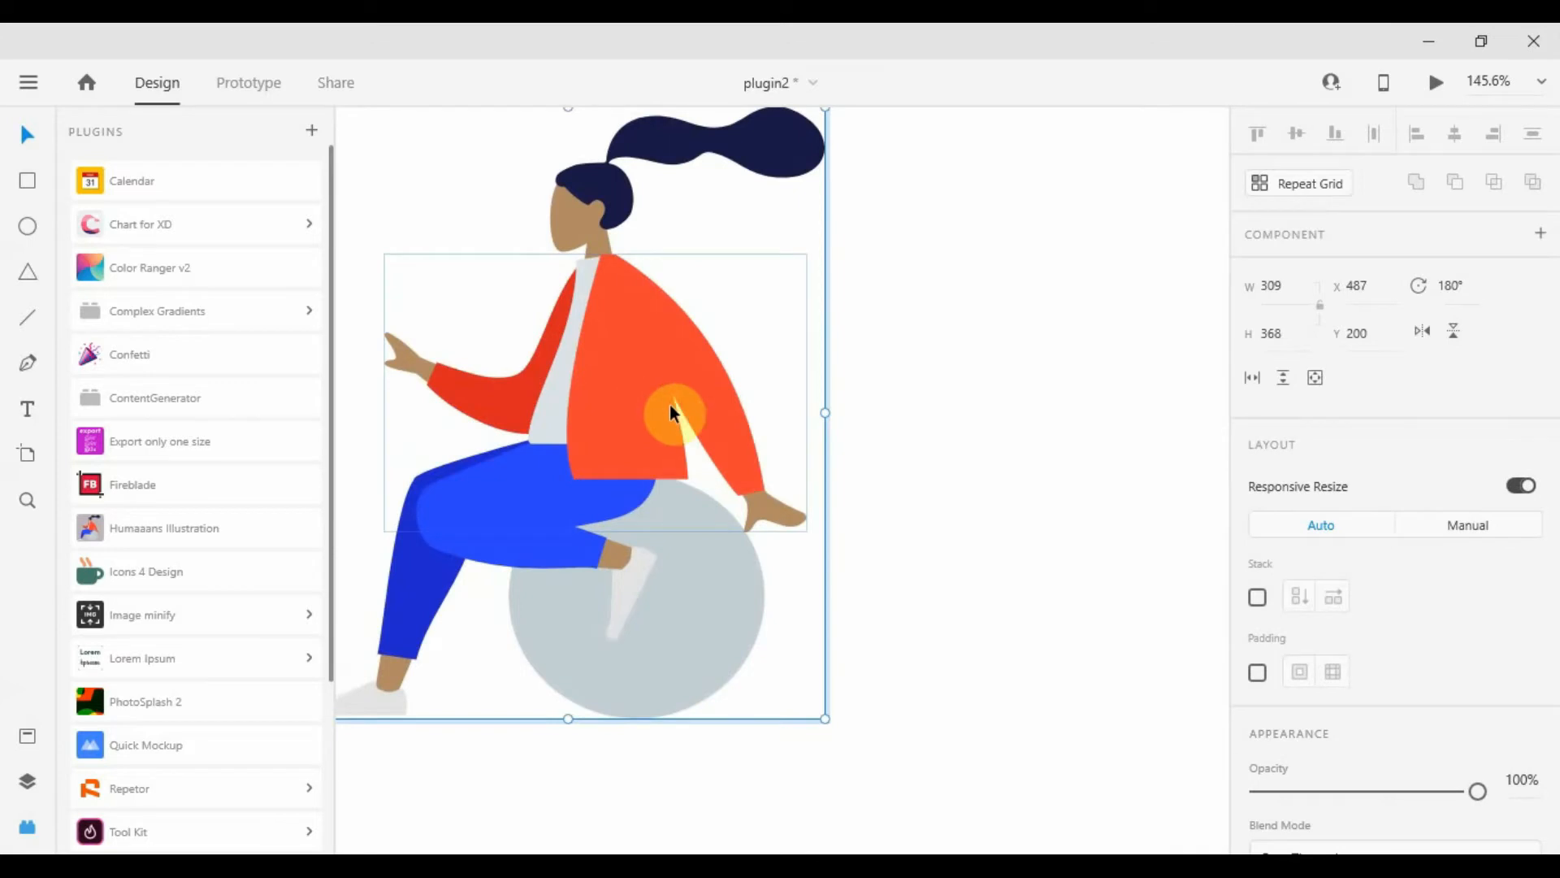
double_click(637, 379)
drag(624, 349, 806, 372)
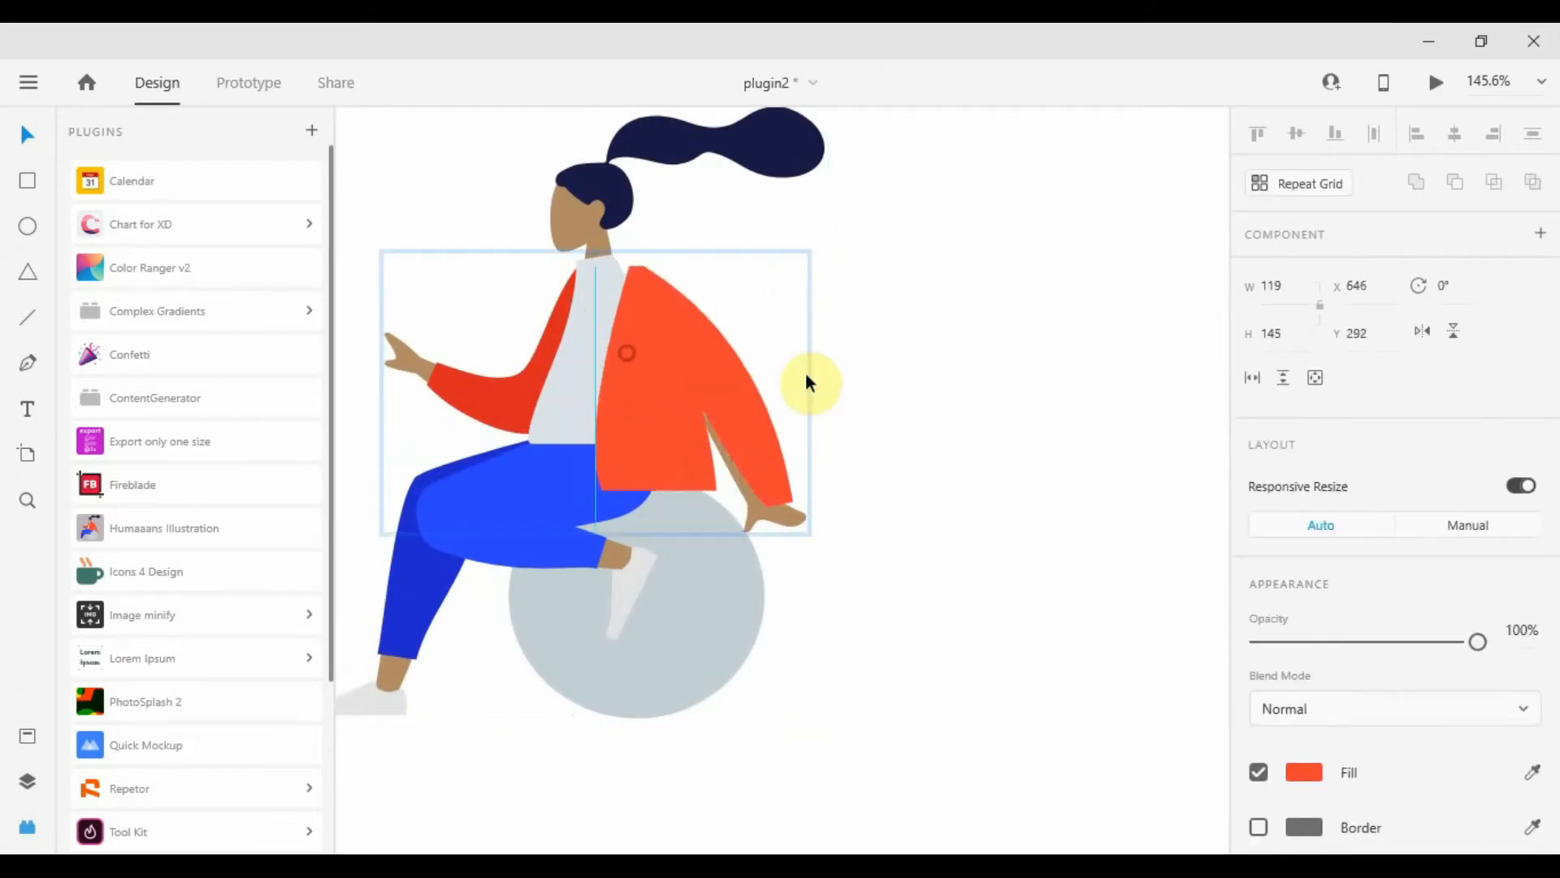
drag(558, 371, 641, 400)
double_click(523, 528)
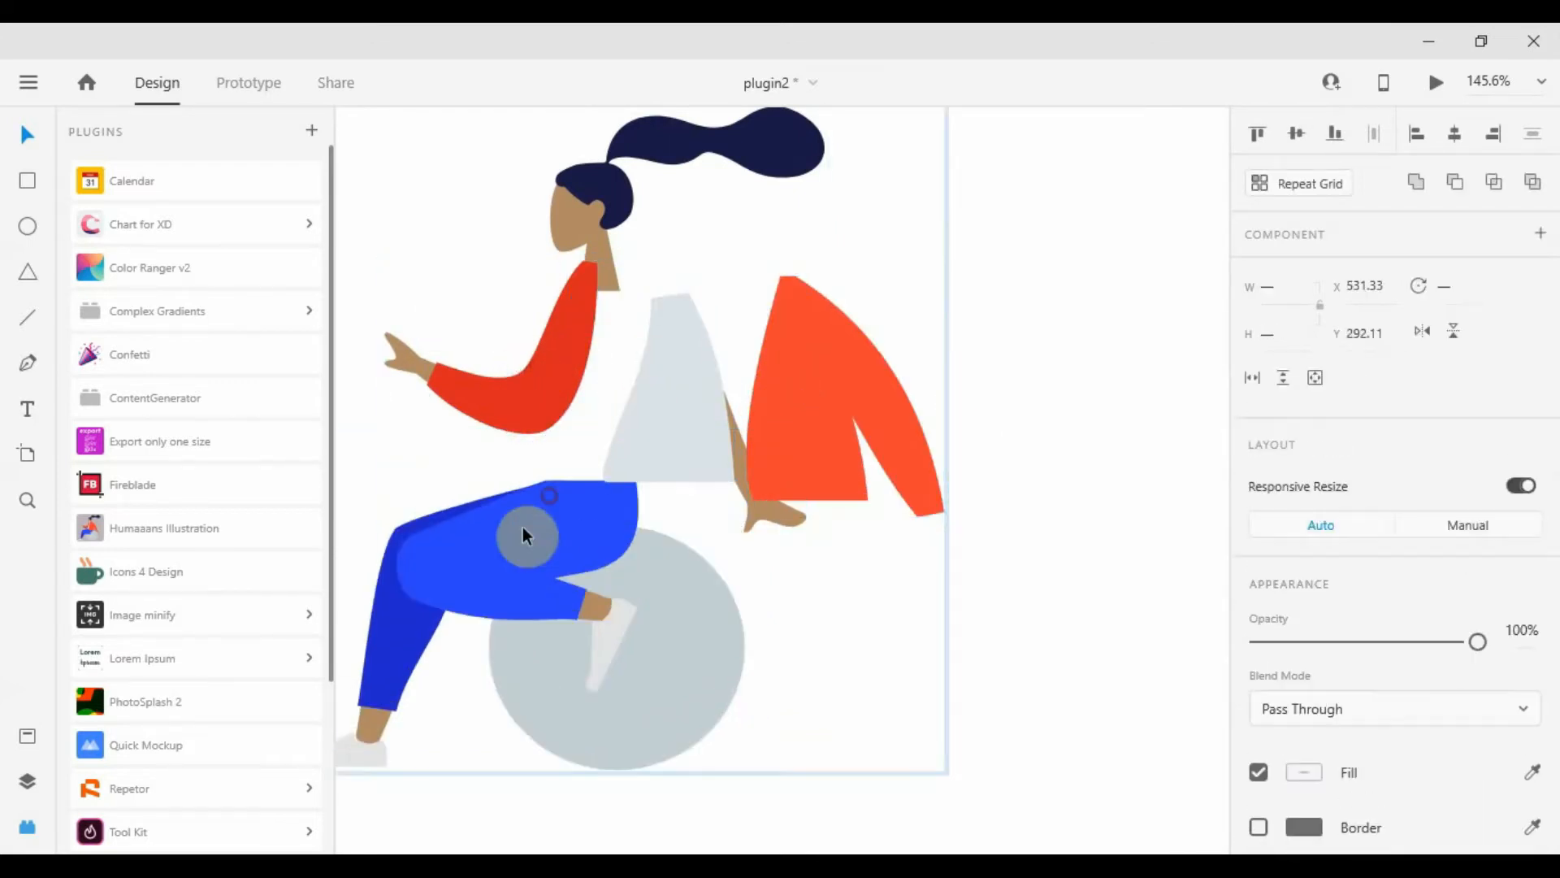
key(ctrl+z)
key(ctrl+z)
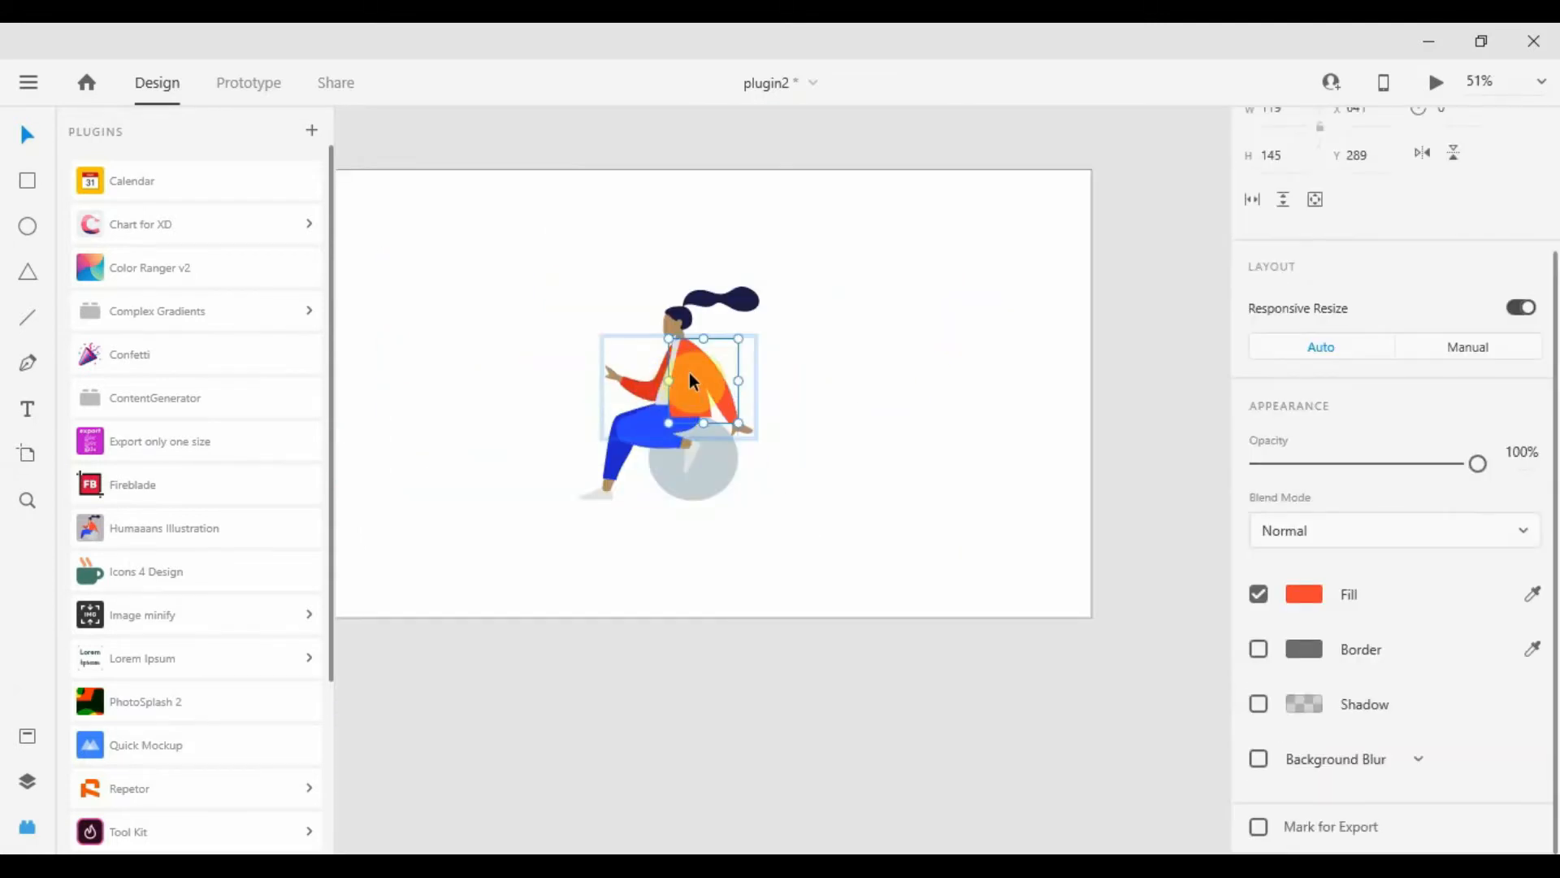
Change the fill of the jacket's main body to the lighter orange-red #FF493B
scroll(689, 372, up, 5)
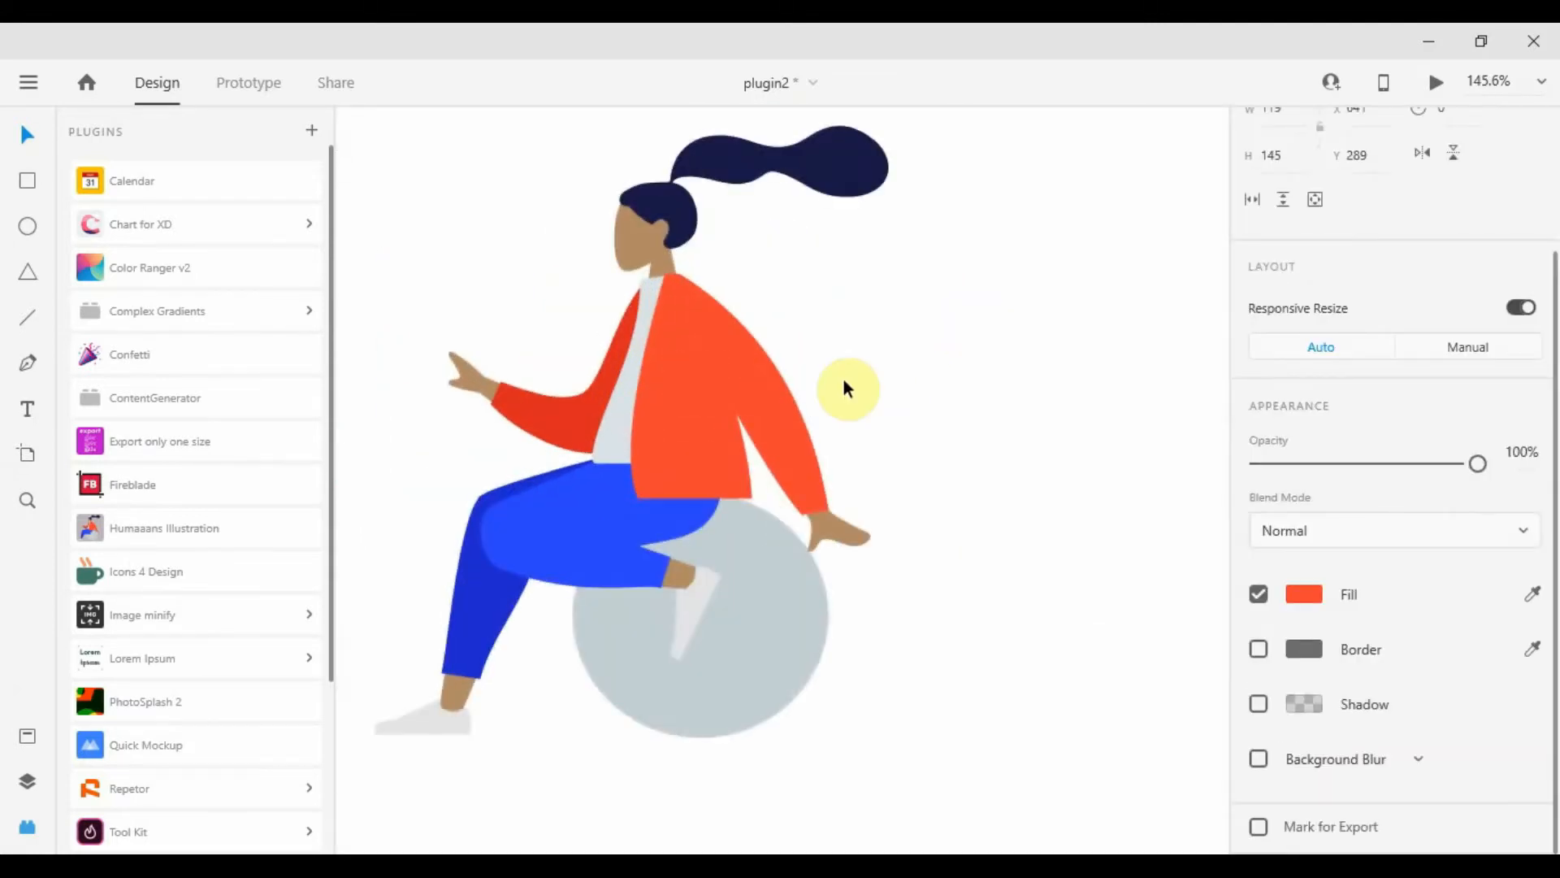
click(1304, 594)
drag(1062, 574, 1114, 446)
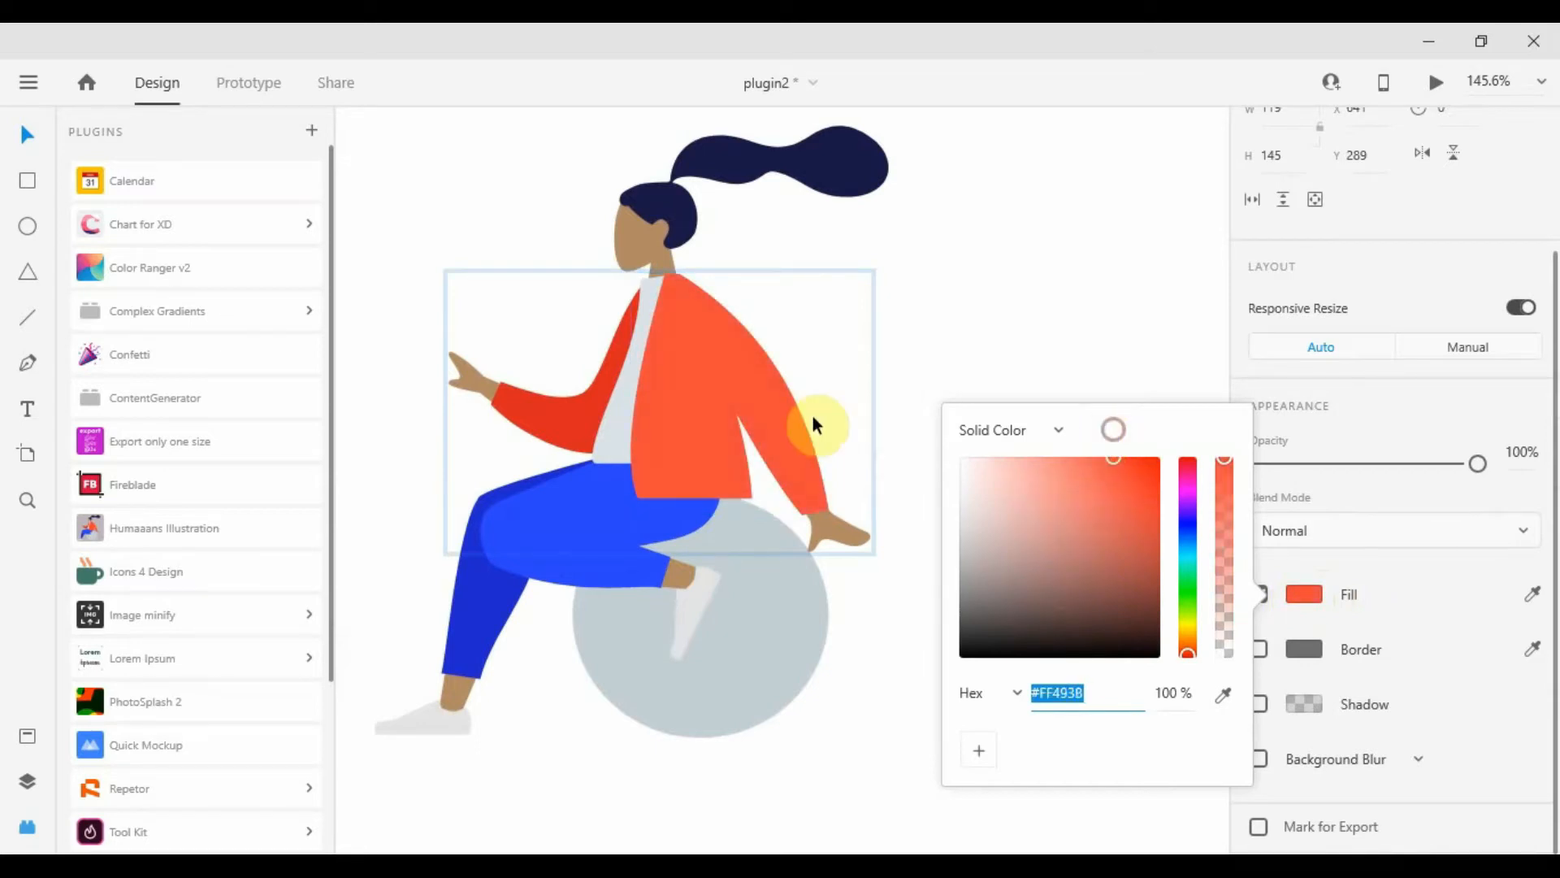
Change the fill of the jacket's front sleeve, on the outstretched arm, to a very dark brown
click(593, 398)
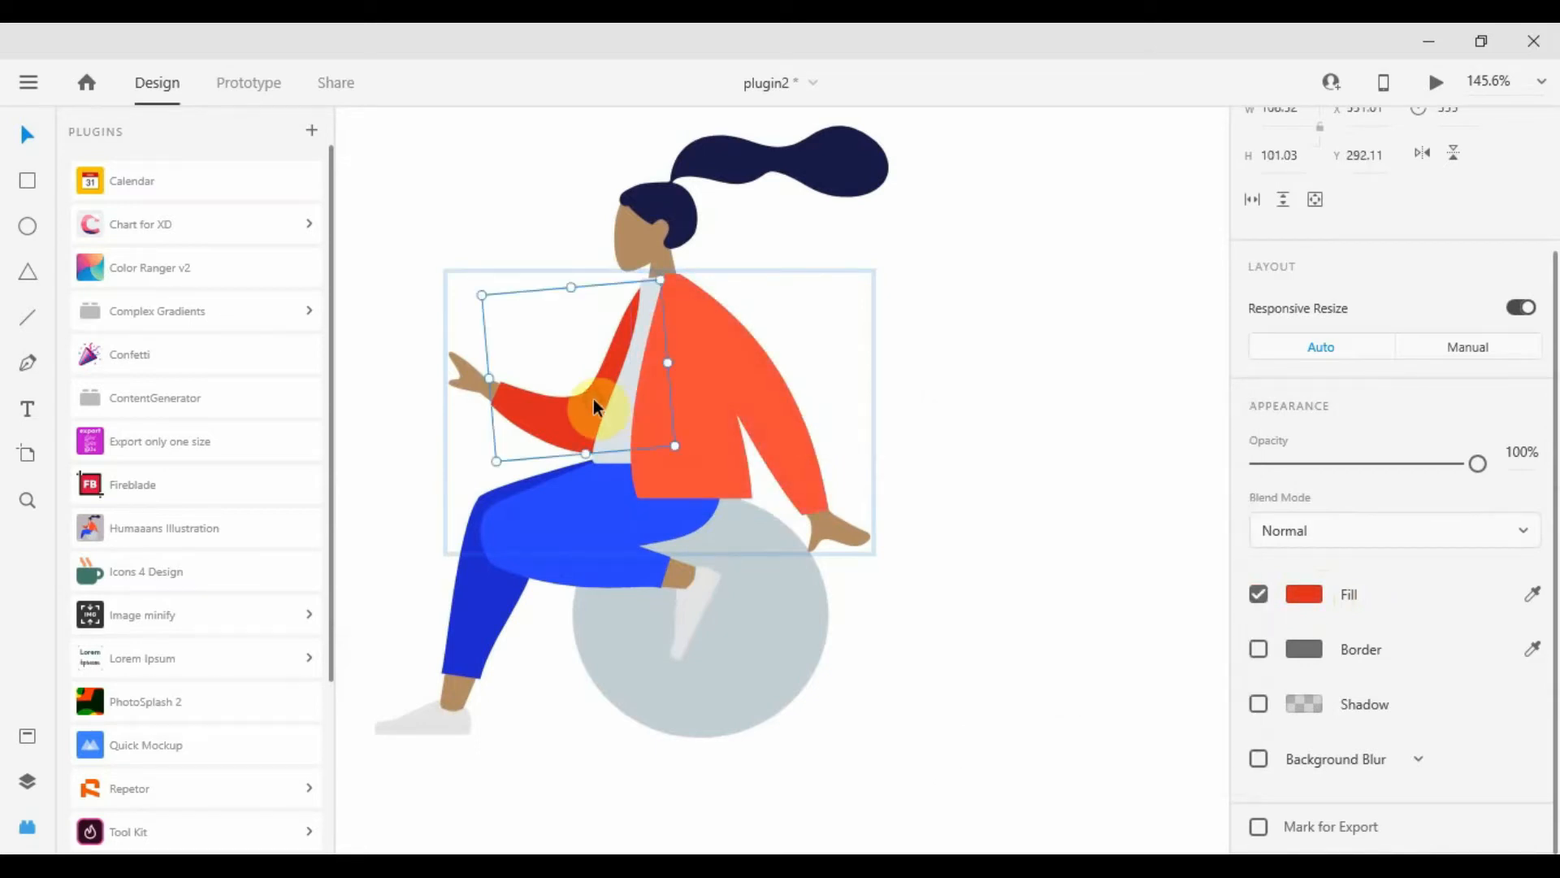
click(1304, 594)
click(1088, 613)
click(1099, 257)
key(ctrl+0)
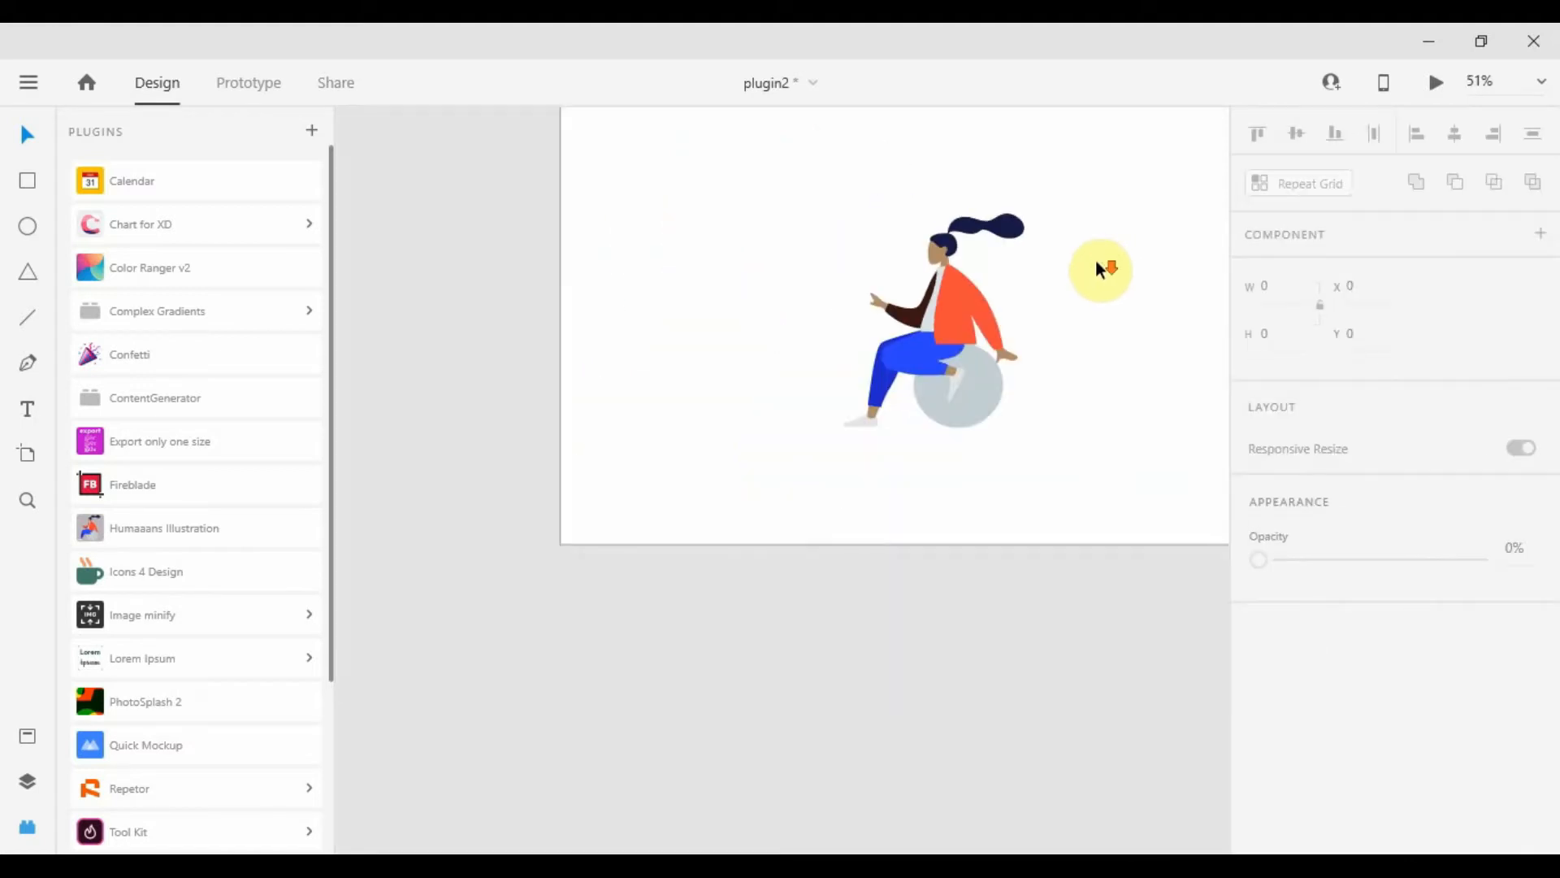
click(205, 447)
click(809, 467)
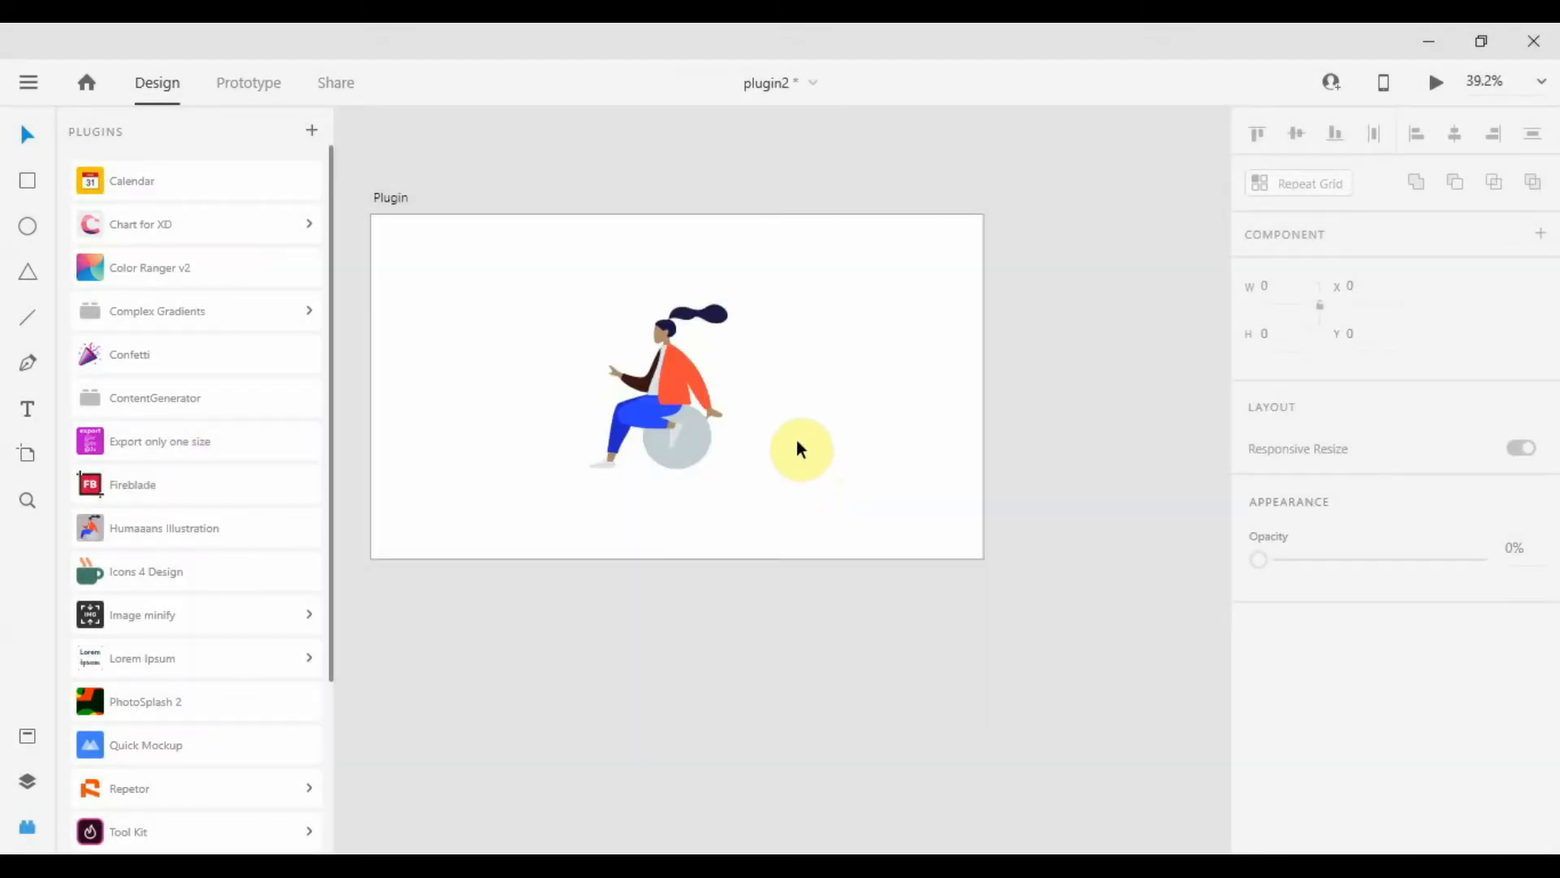
drag(677, 395, 541, 494)
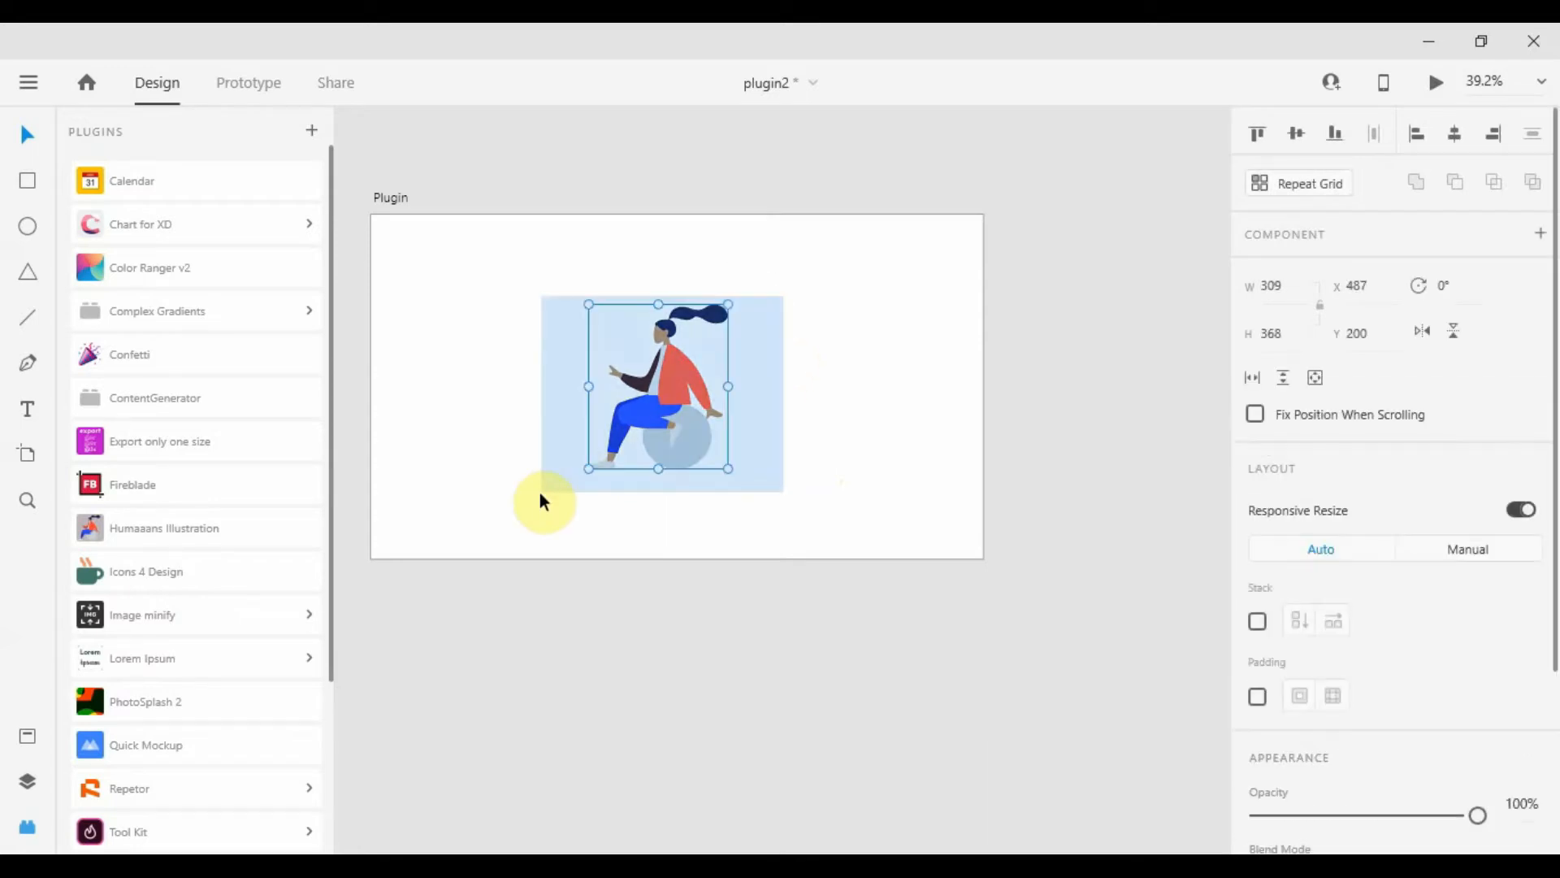
click(388, 200)
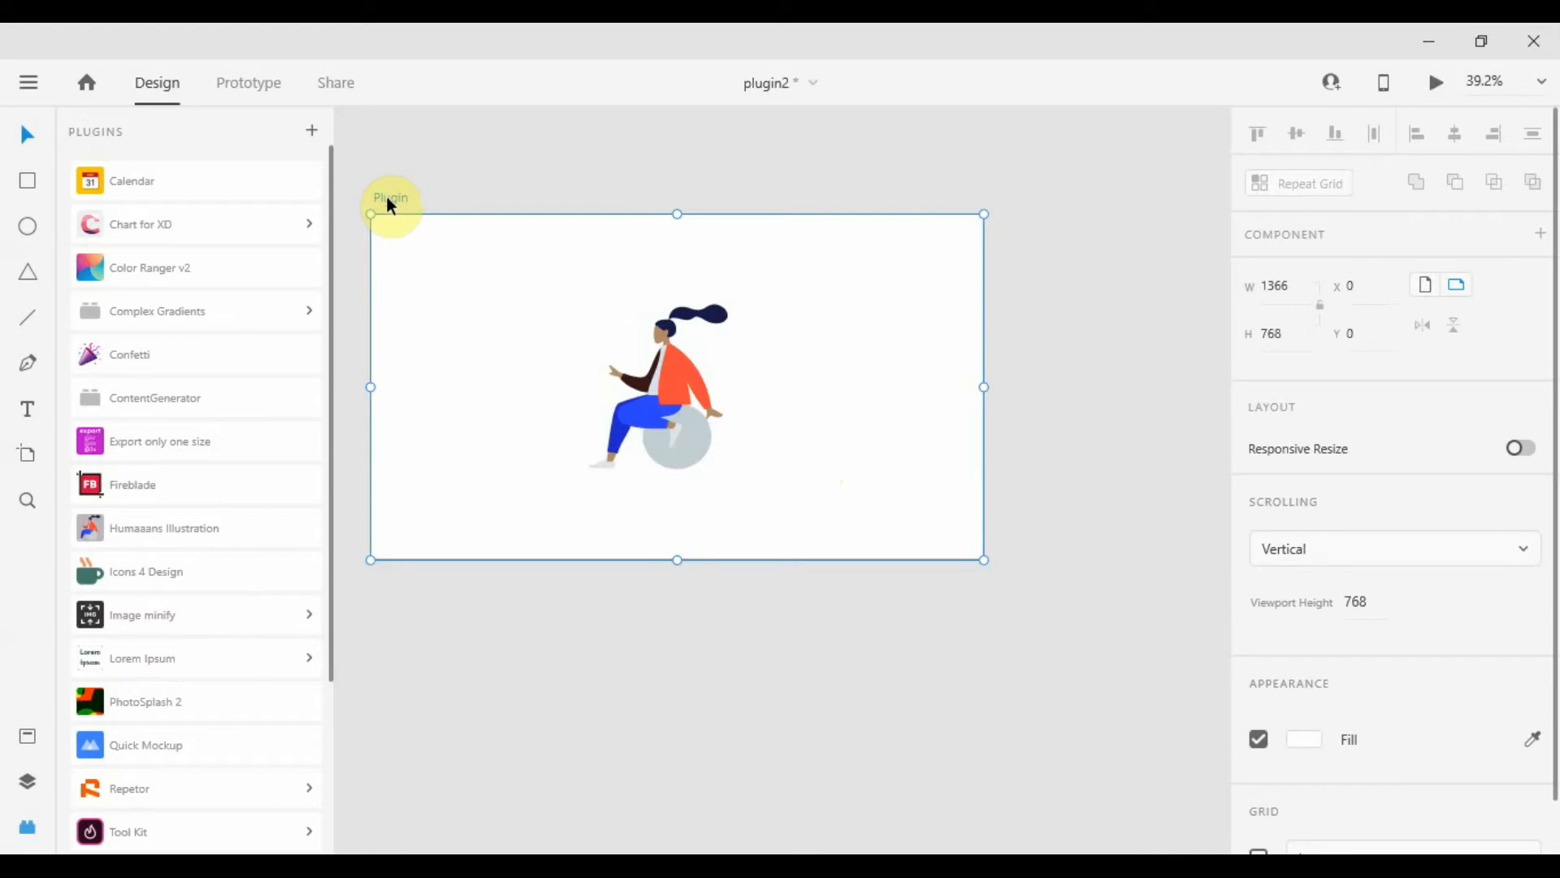
click(28, 82)
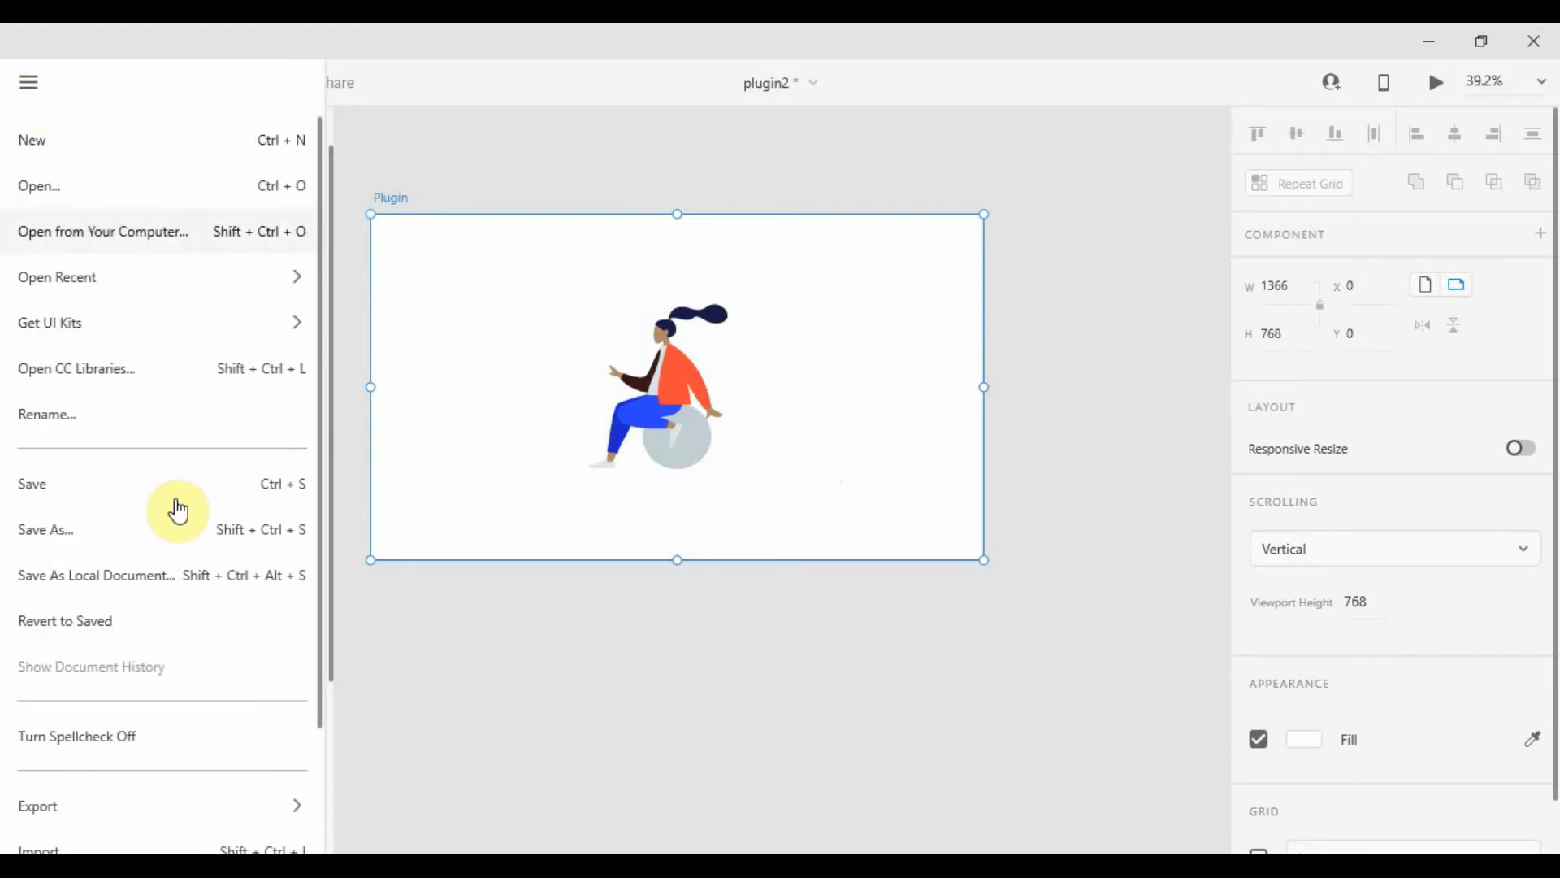
click(521, 385)
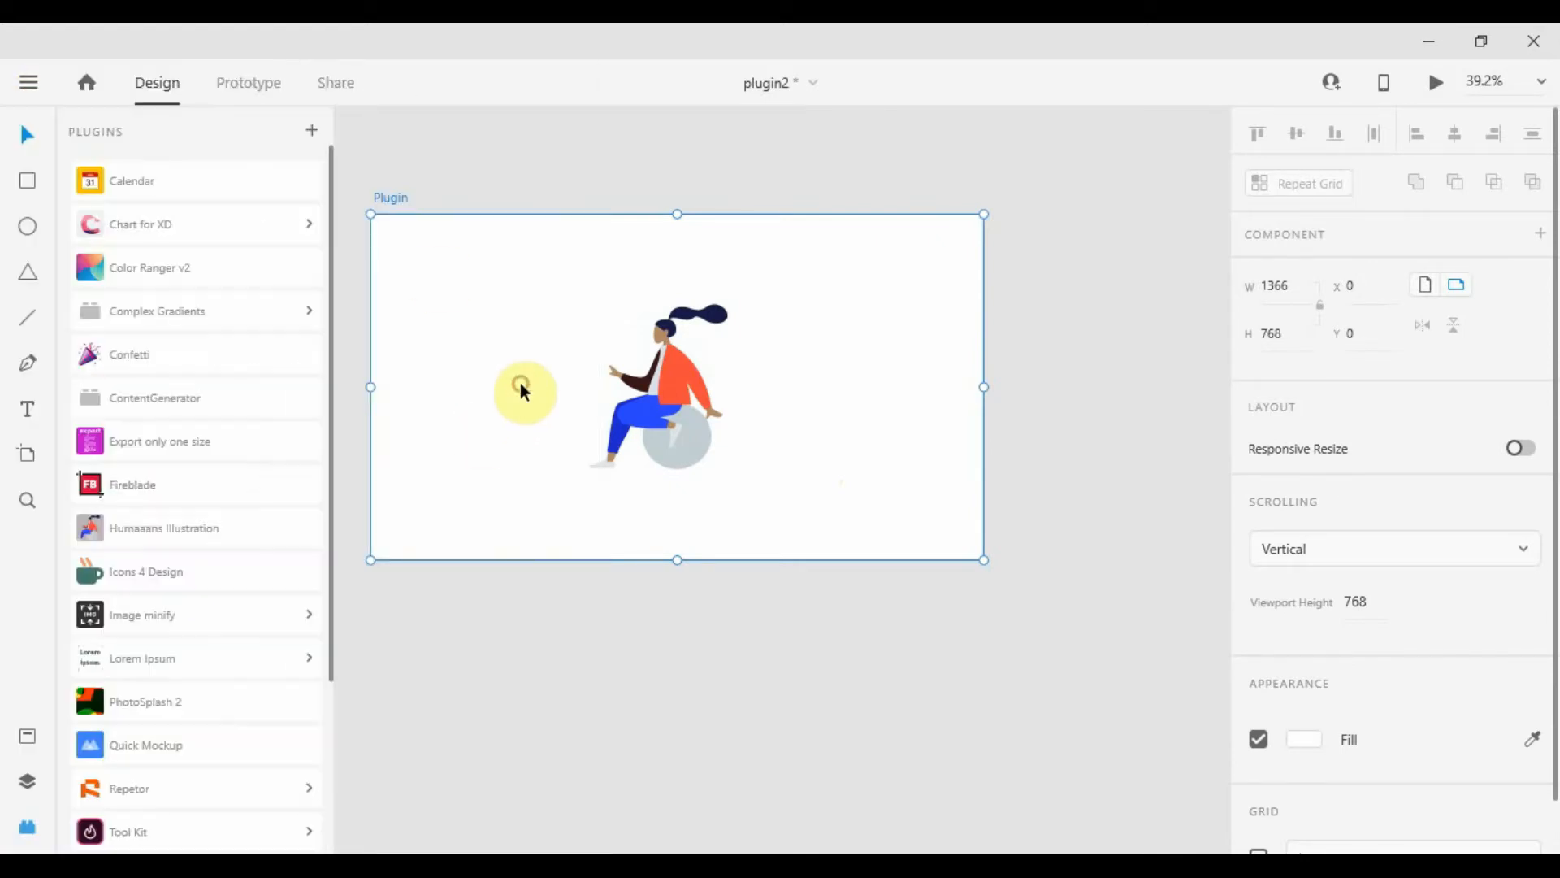
click(28, 736)
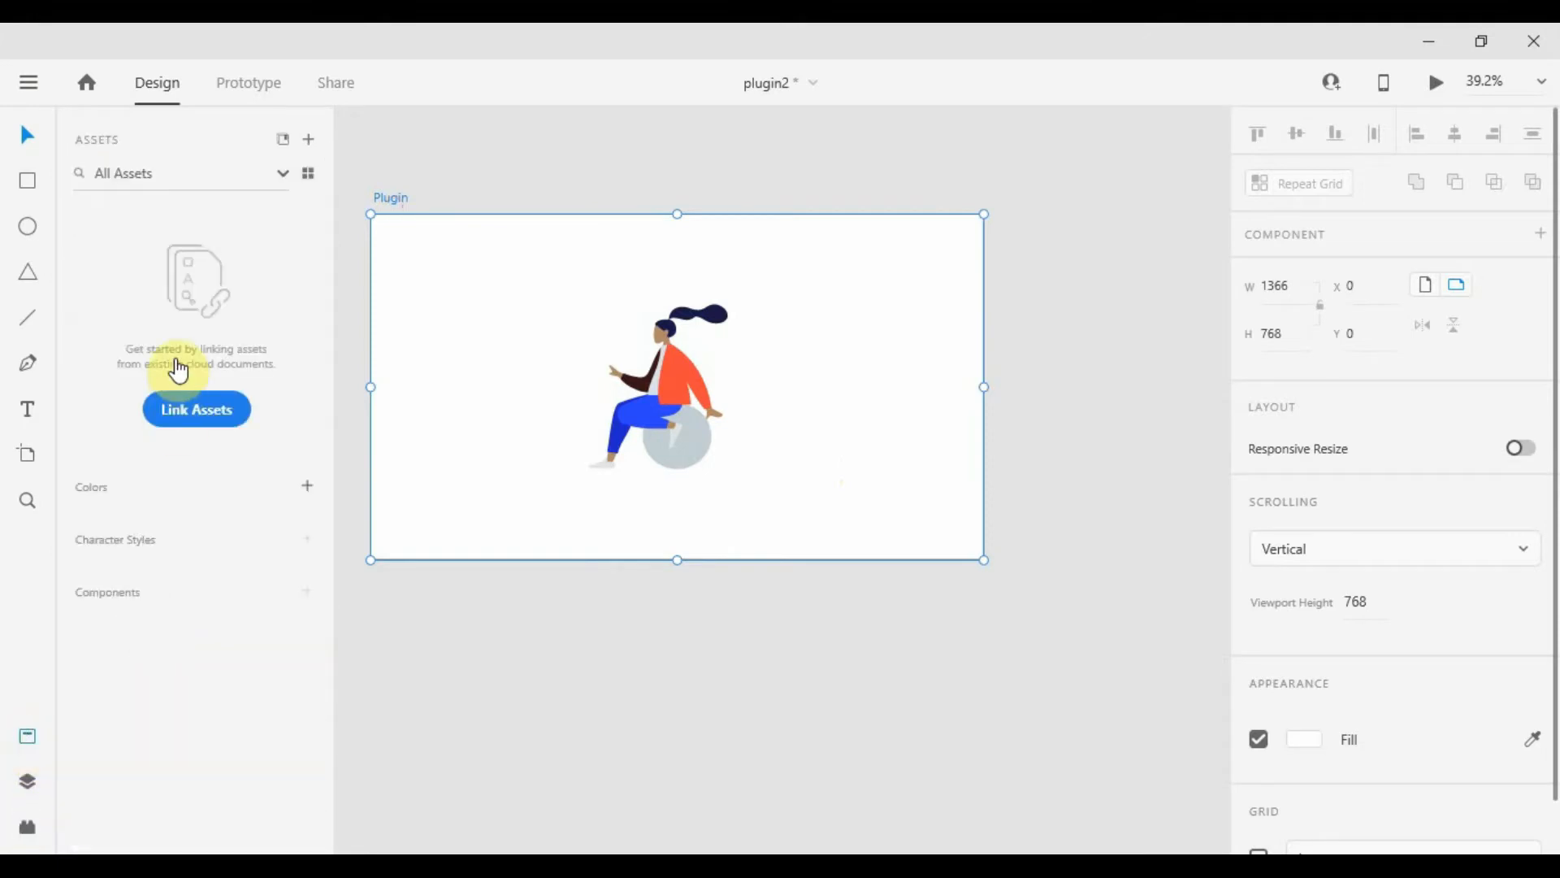
Review the format and target platform options for exporting the Plugin artboard, and cancel the export
click(27, 781)
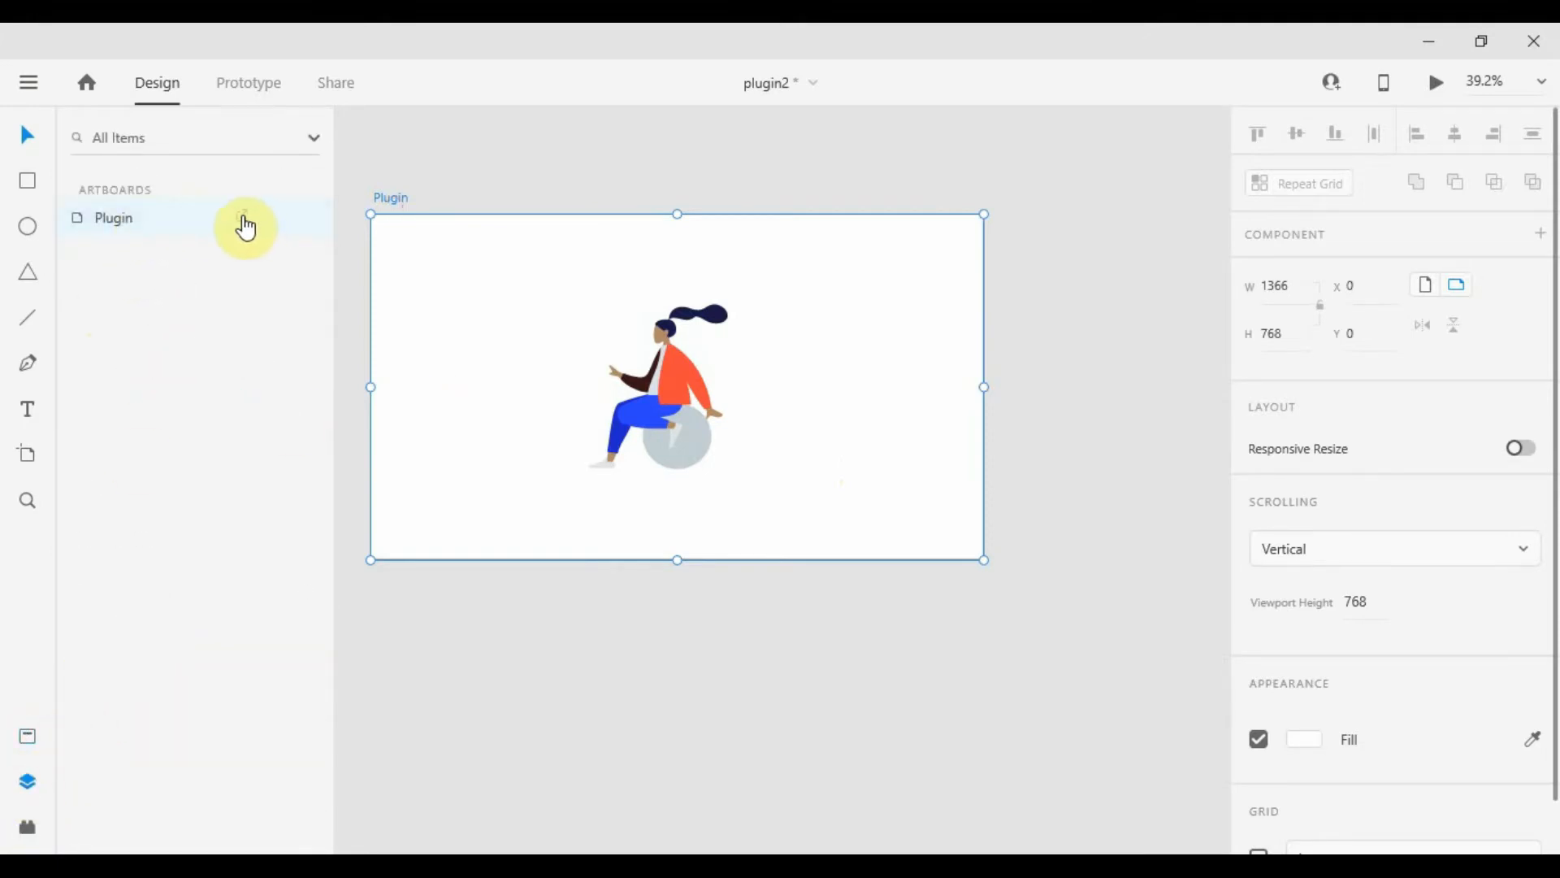
right_click(150, 223)
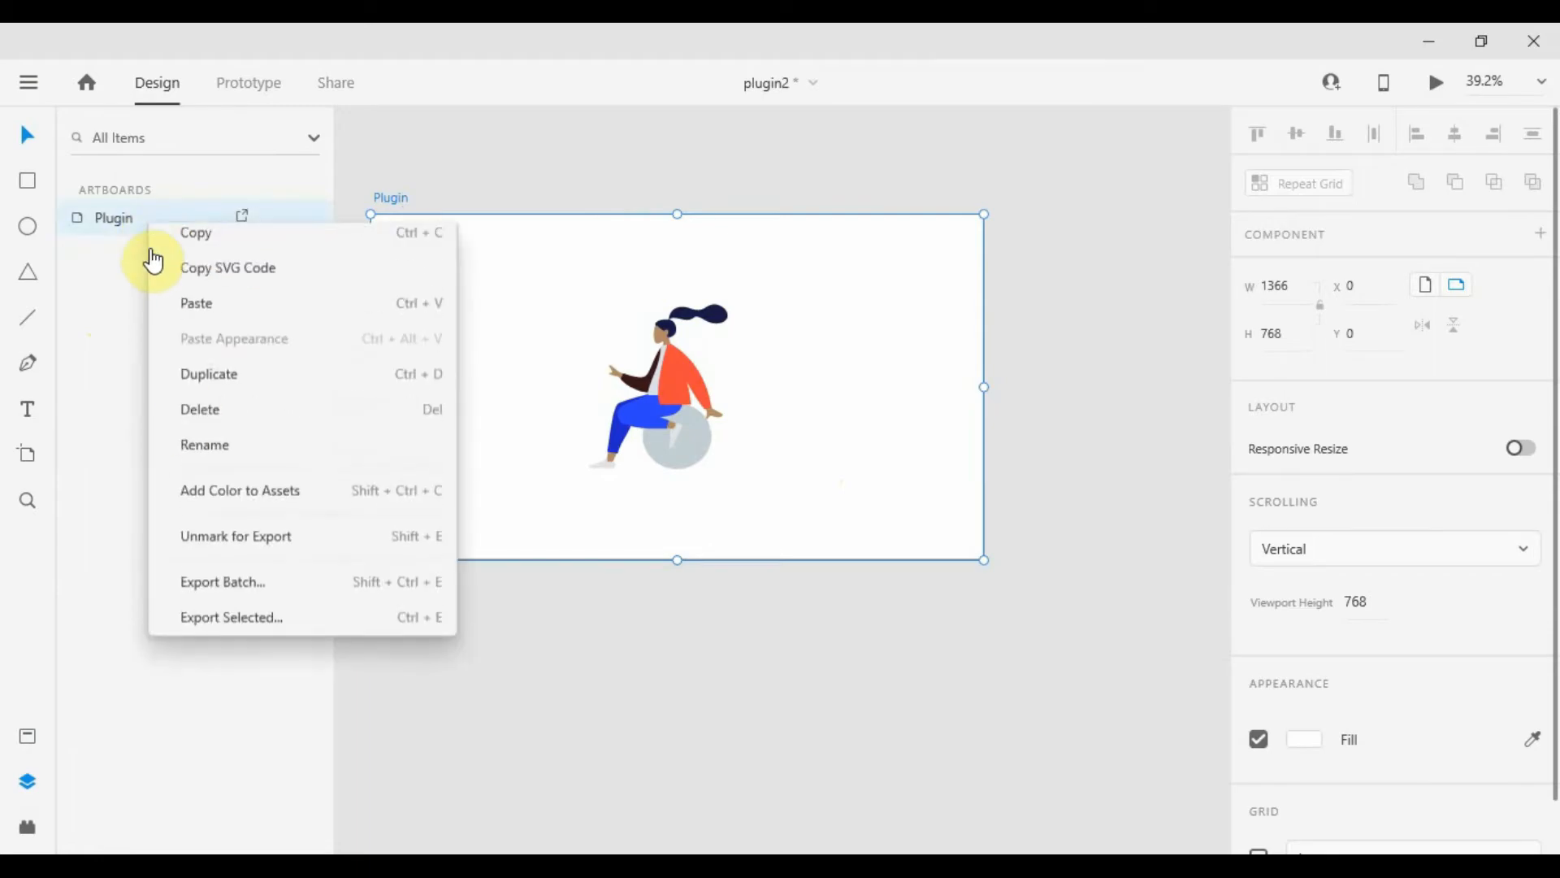
click(216, 623)
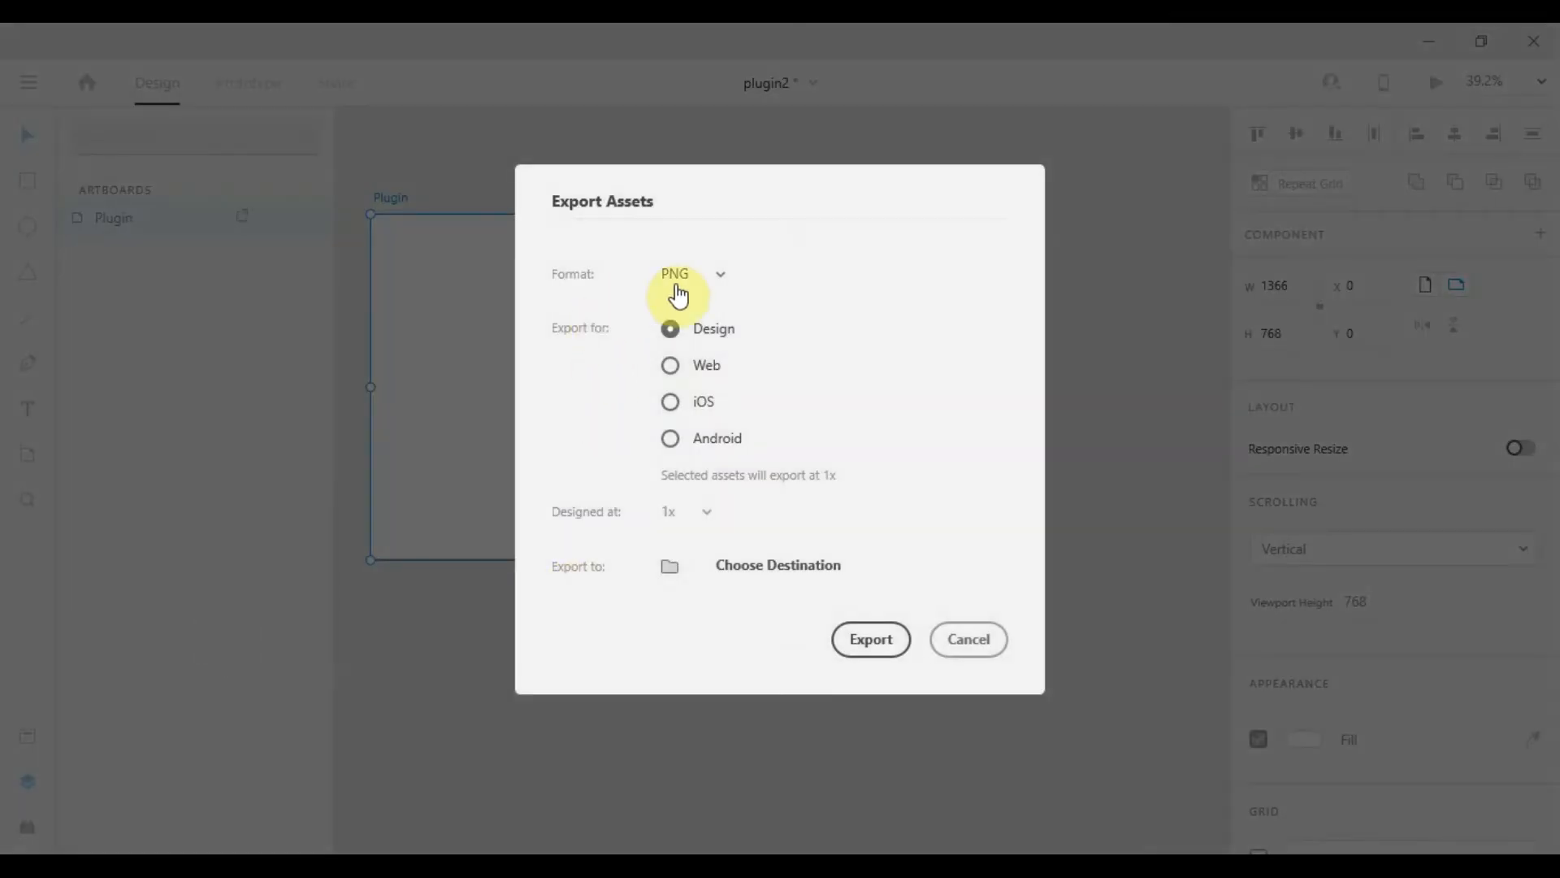
click(679, 276)
click(625, 262)
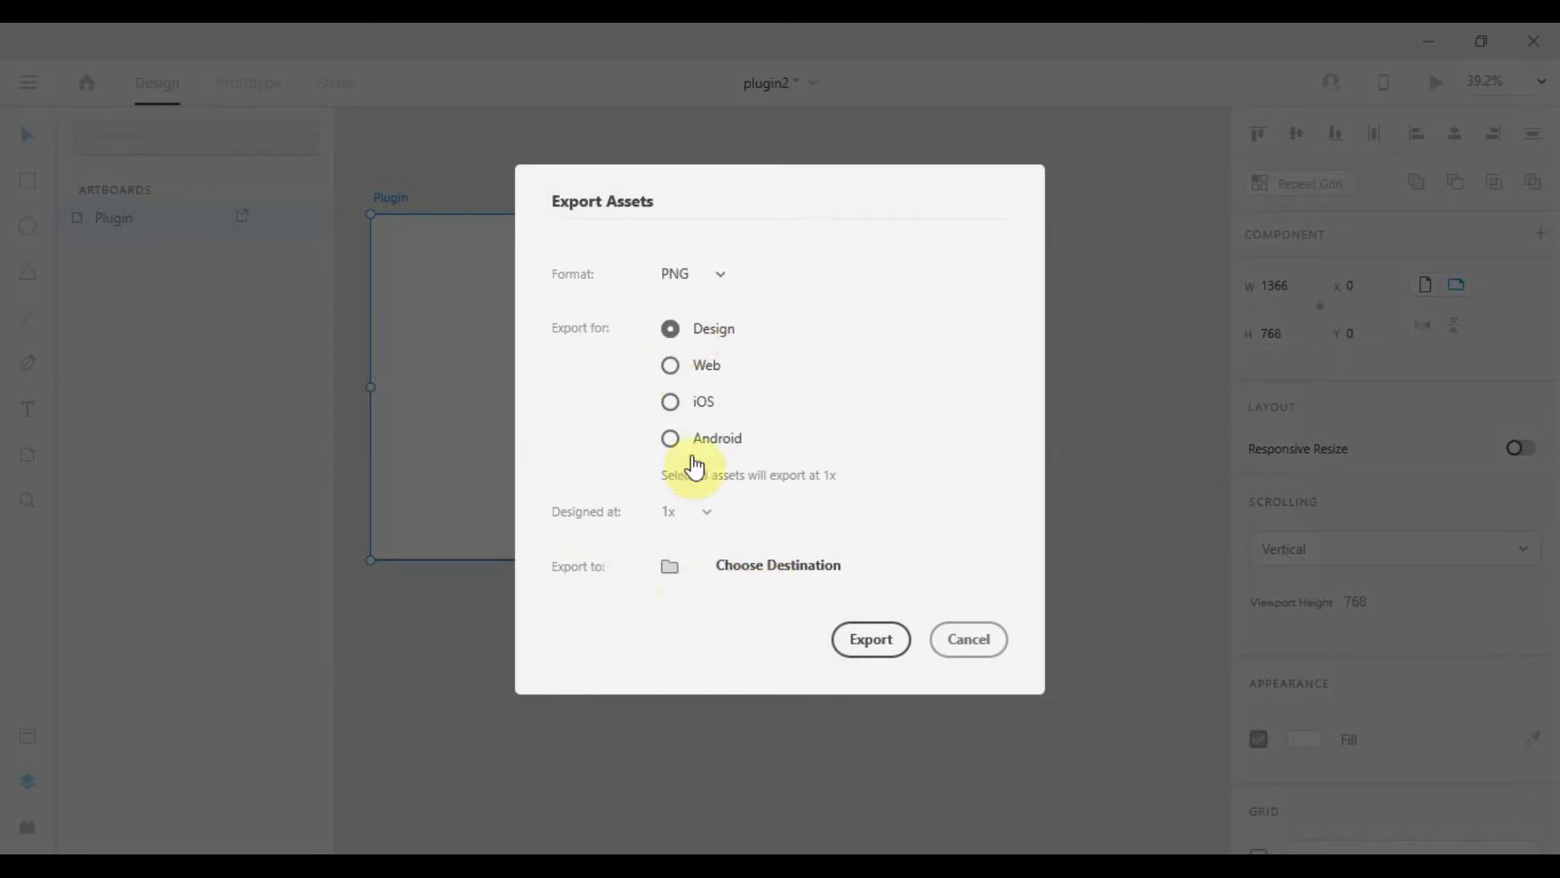
click(959, 639)
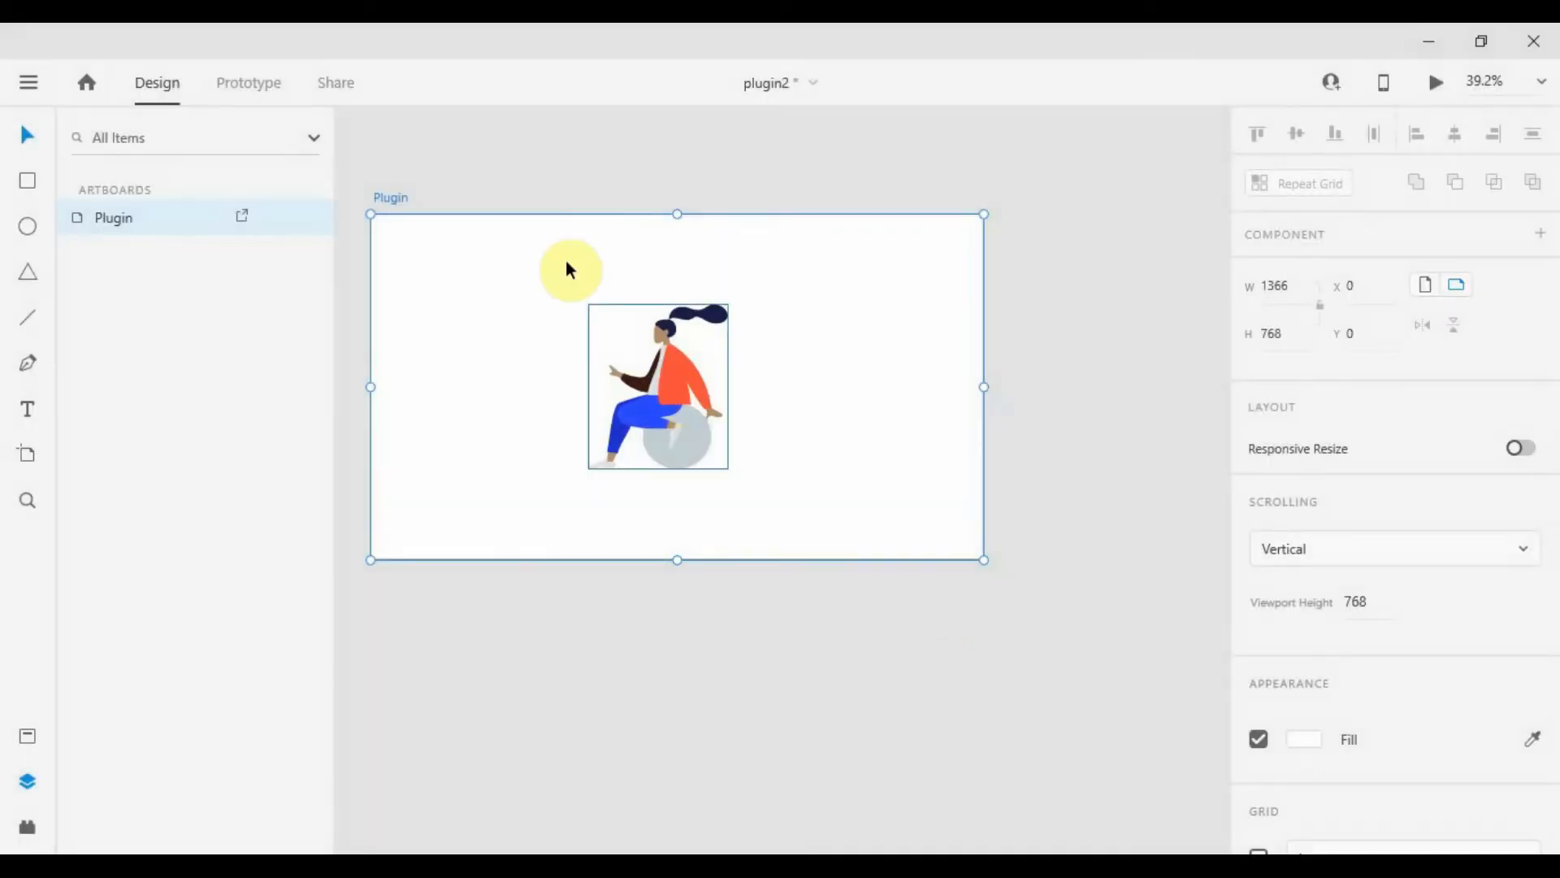
Export the Plugin artboard at 3x scale to the v37 folder using the Export only one size plugin
click(410, 178)
click(402, 200)
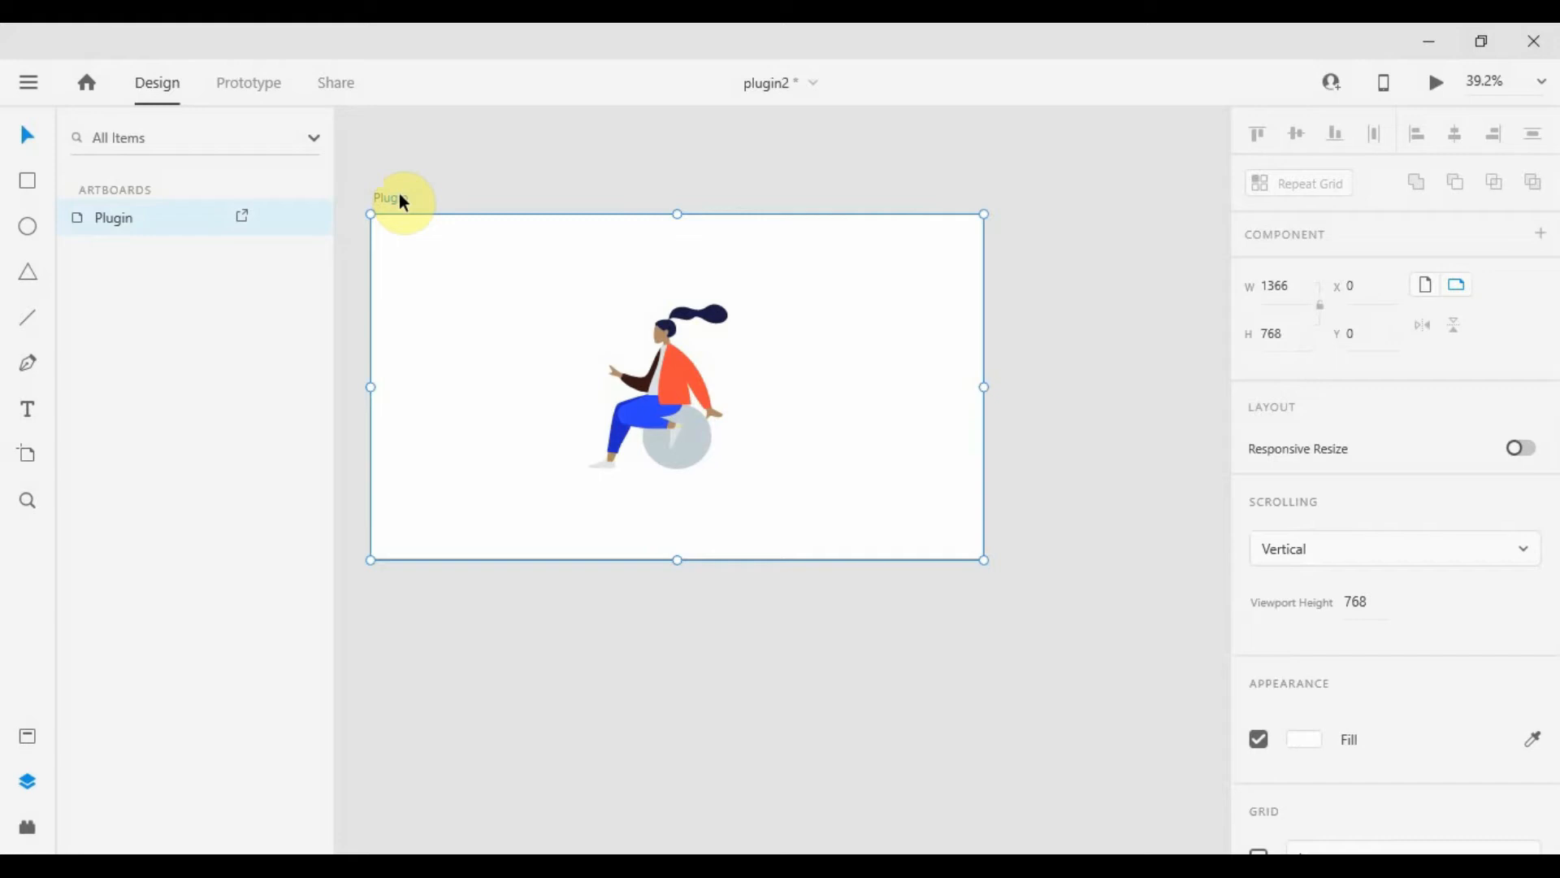
click(26, 827)
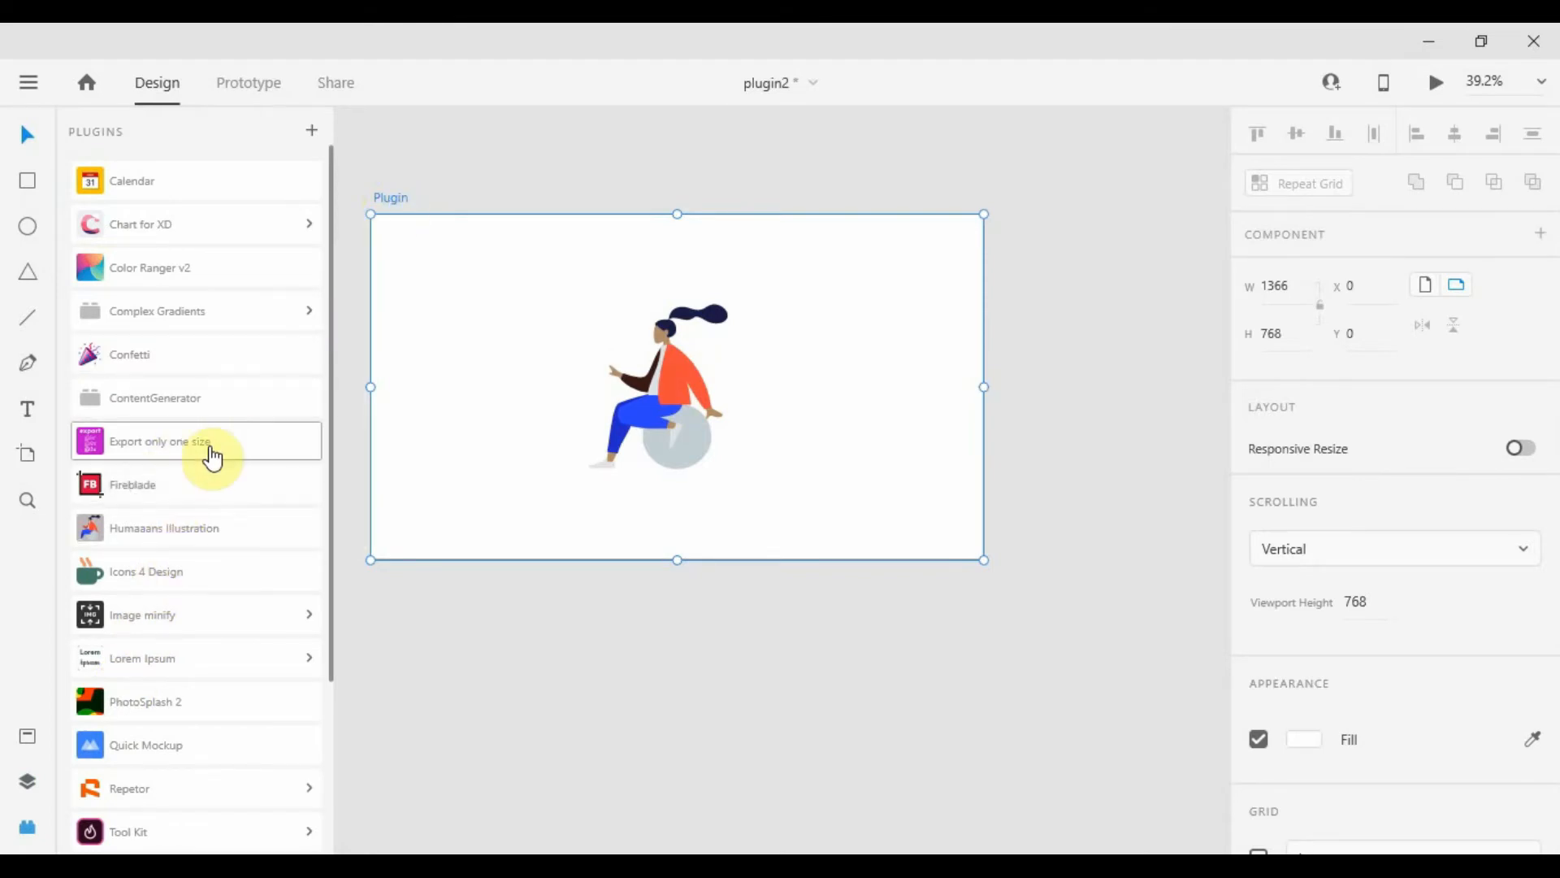
click(163, 441)
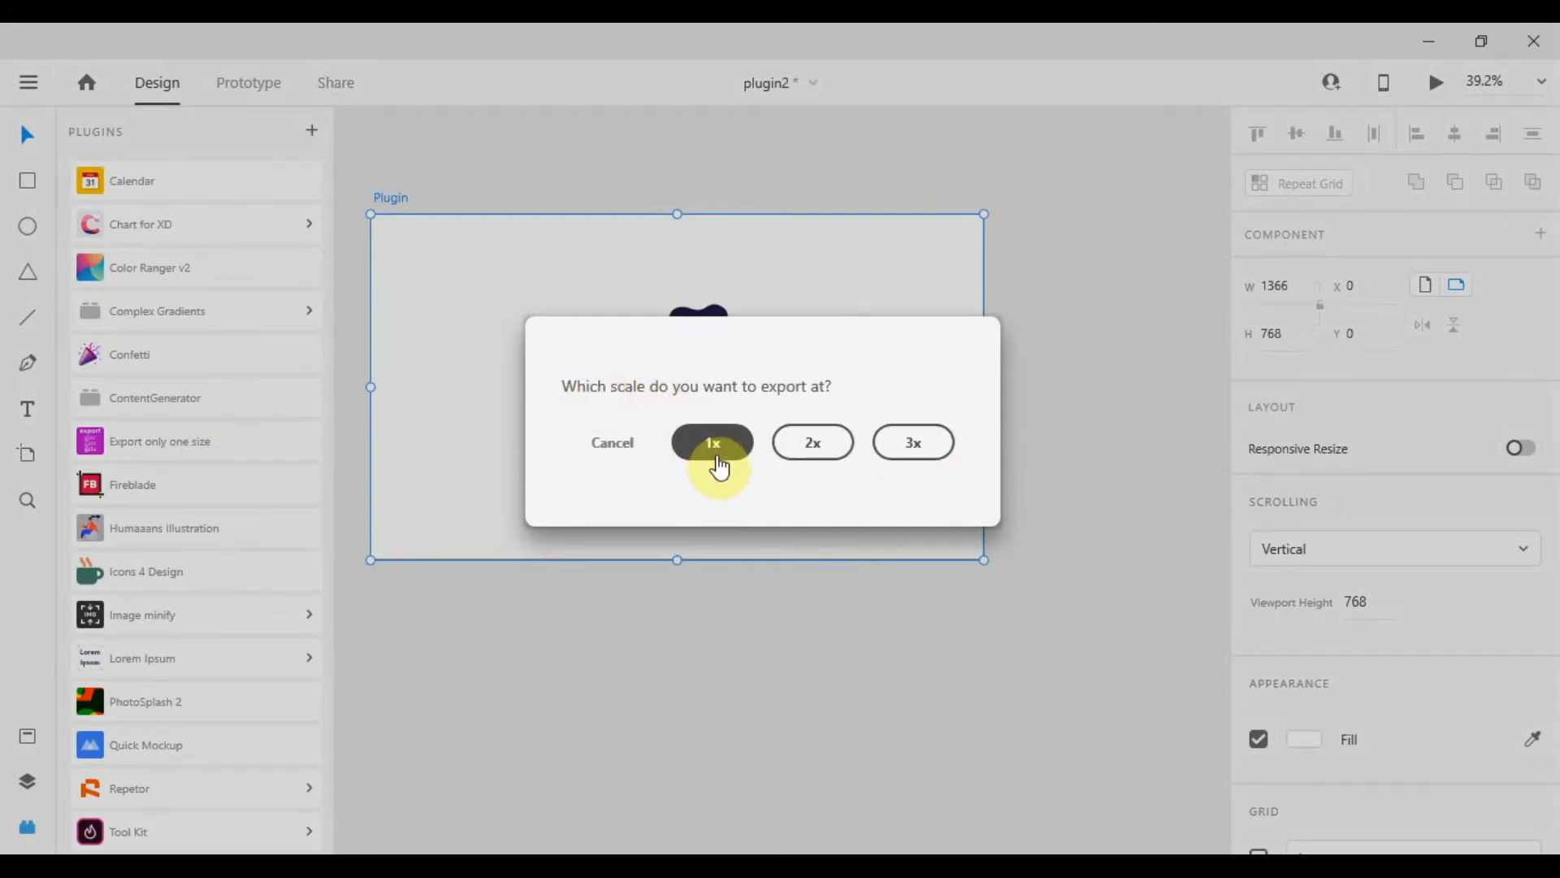
click(916, 445)
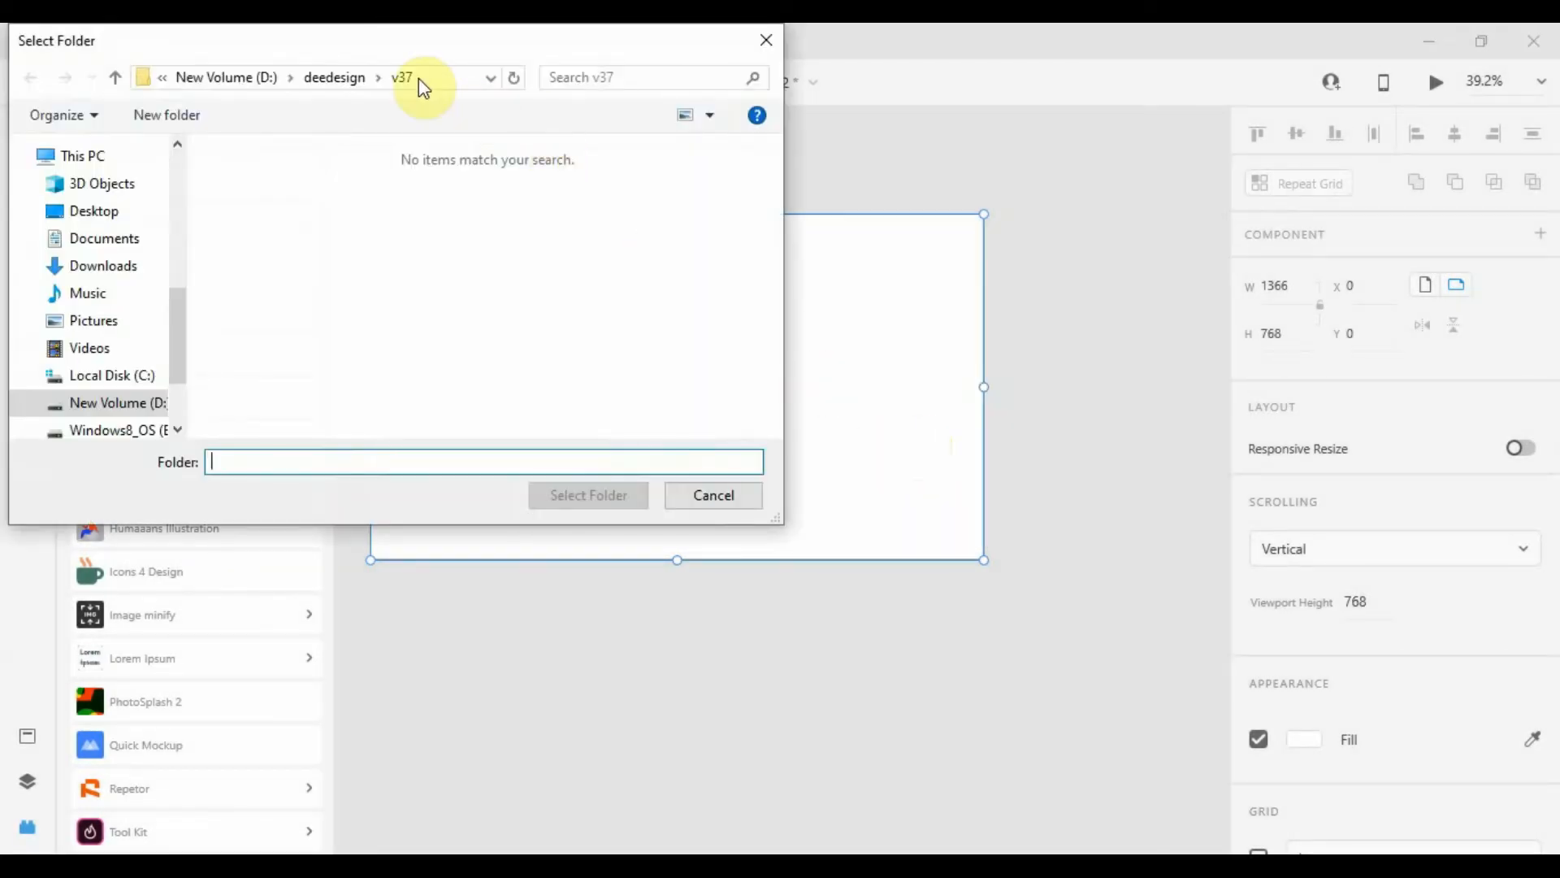
click(404, 77)
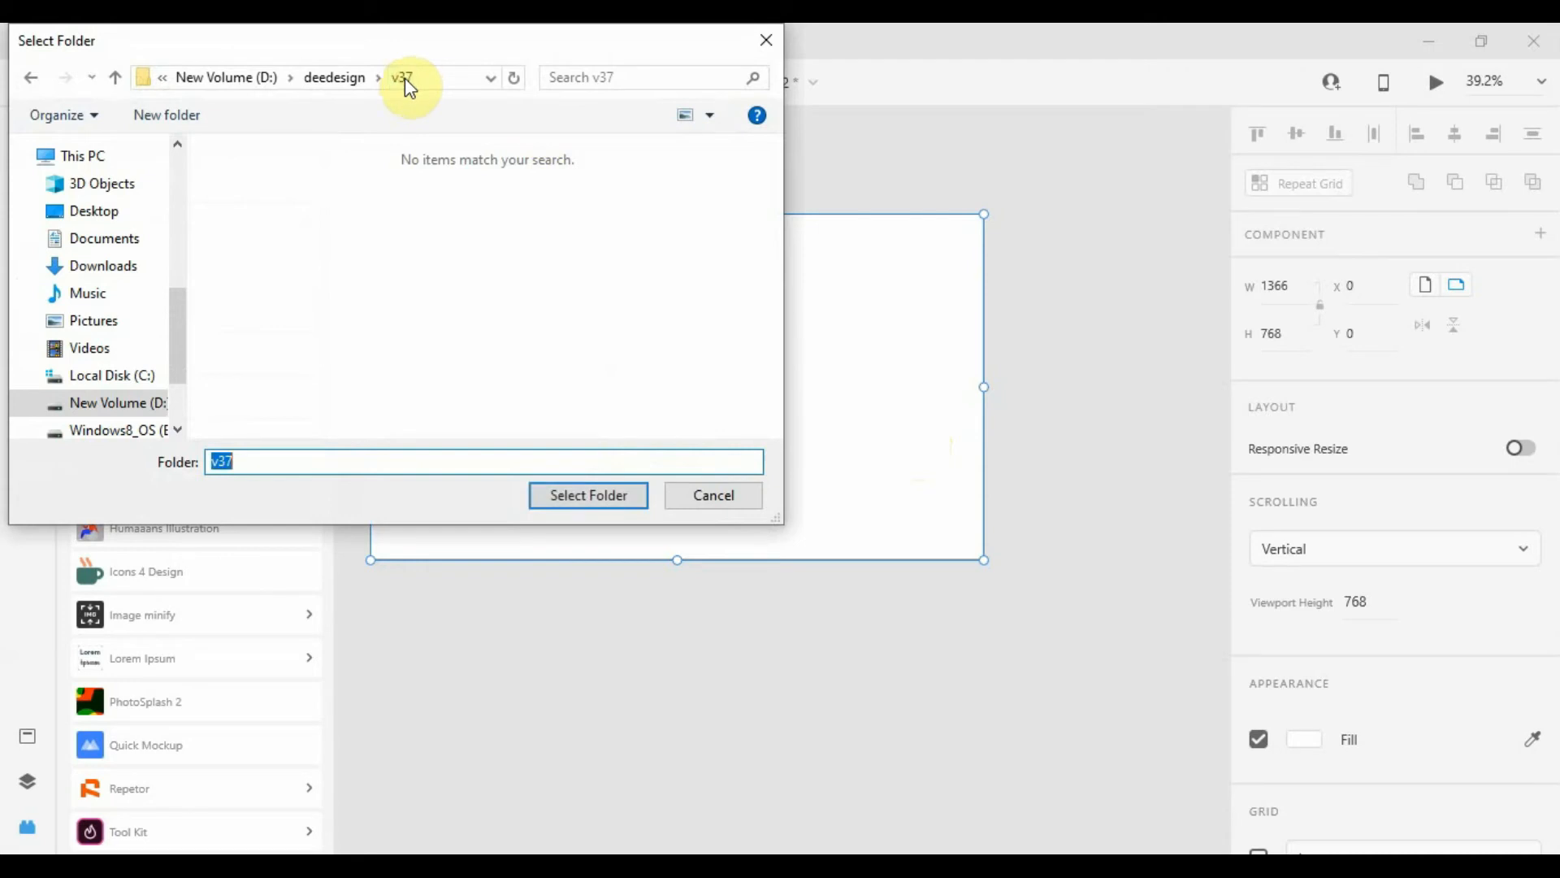
click(581, 498)
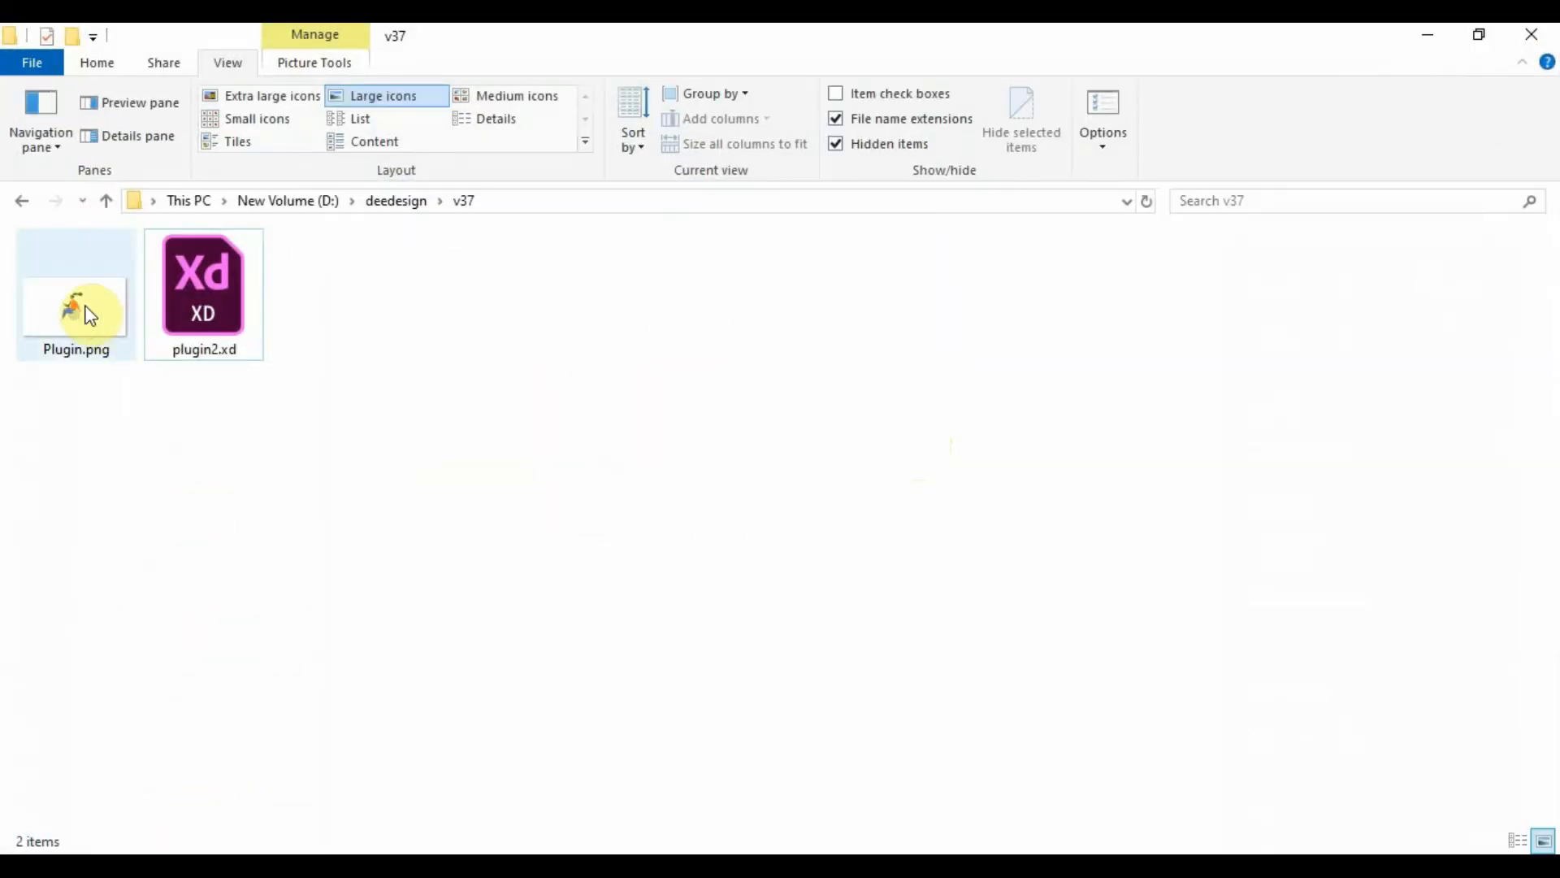
Open the exported Plugin.png from the v37 folder and view it full screen in IrfanView
double_click(87, 308)
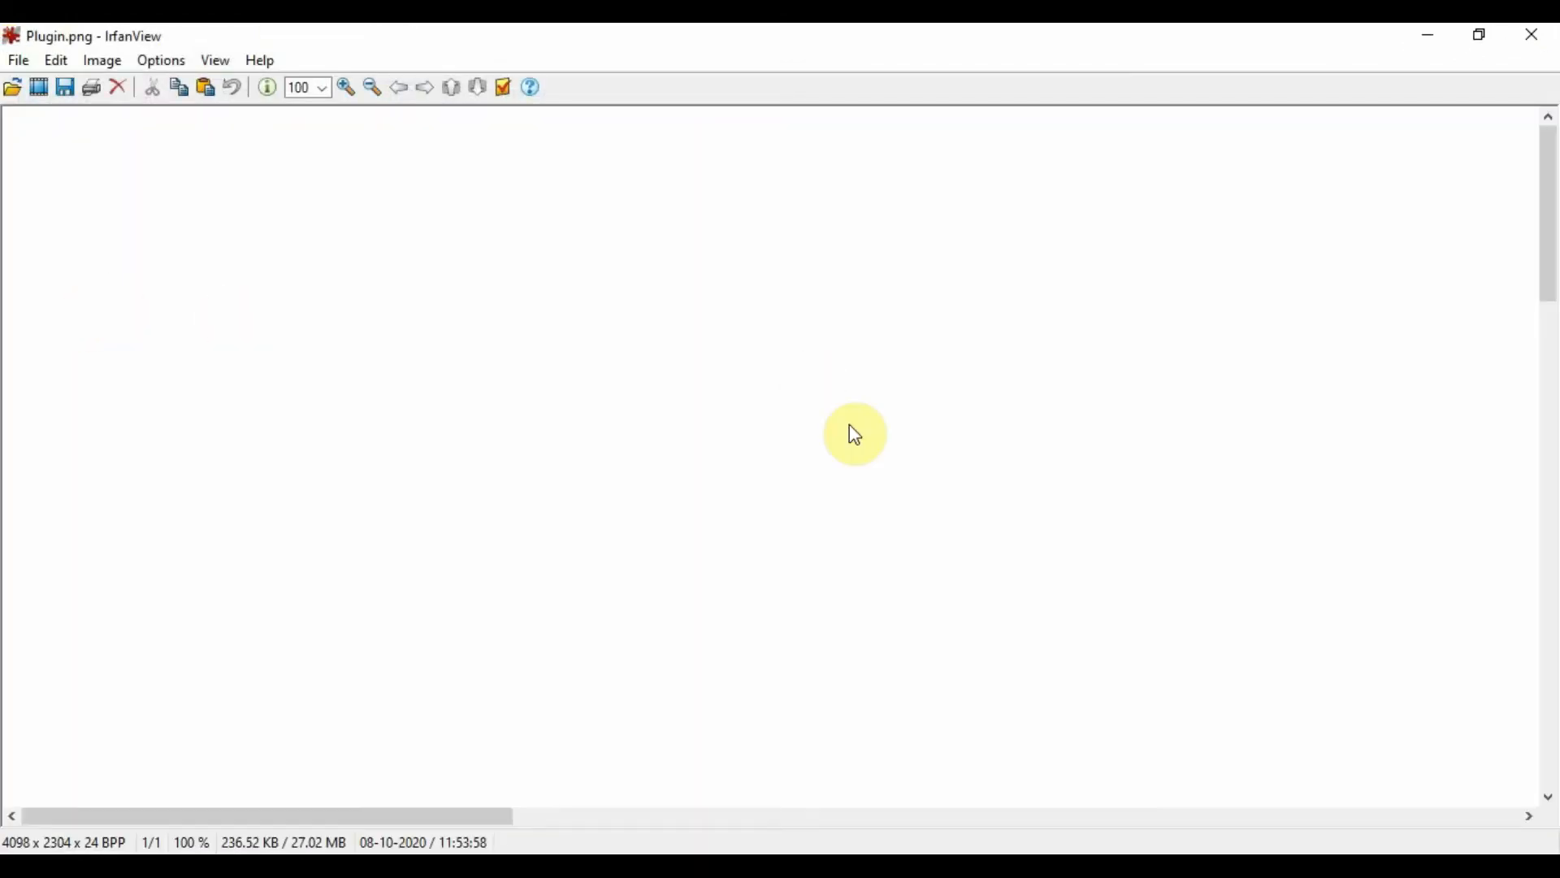
double_click(850, 424)
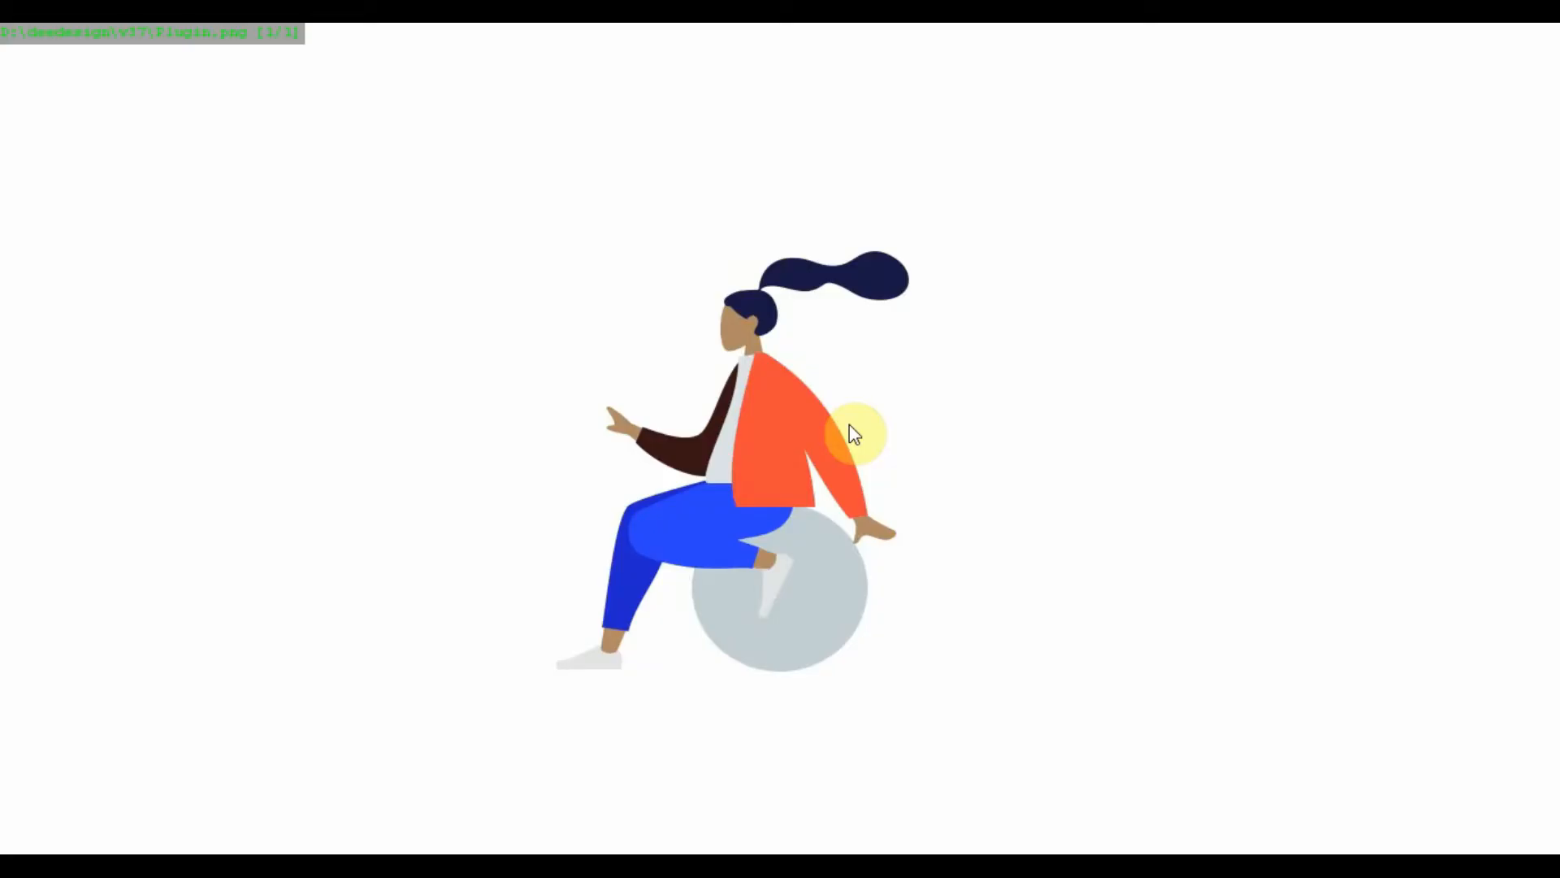
double_click(850, 434)
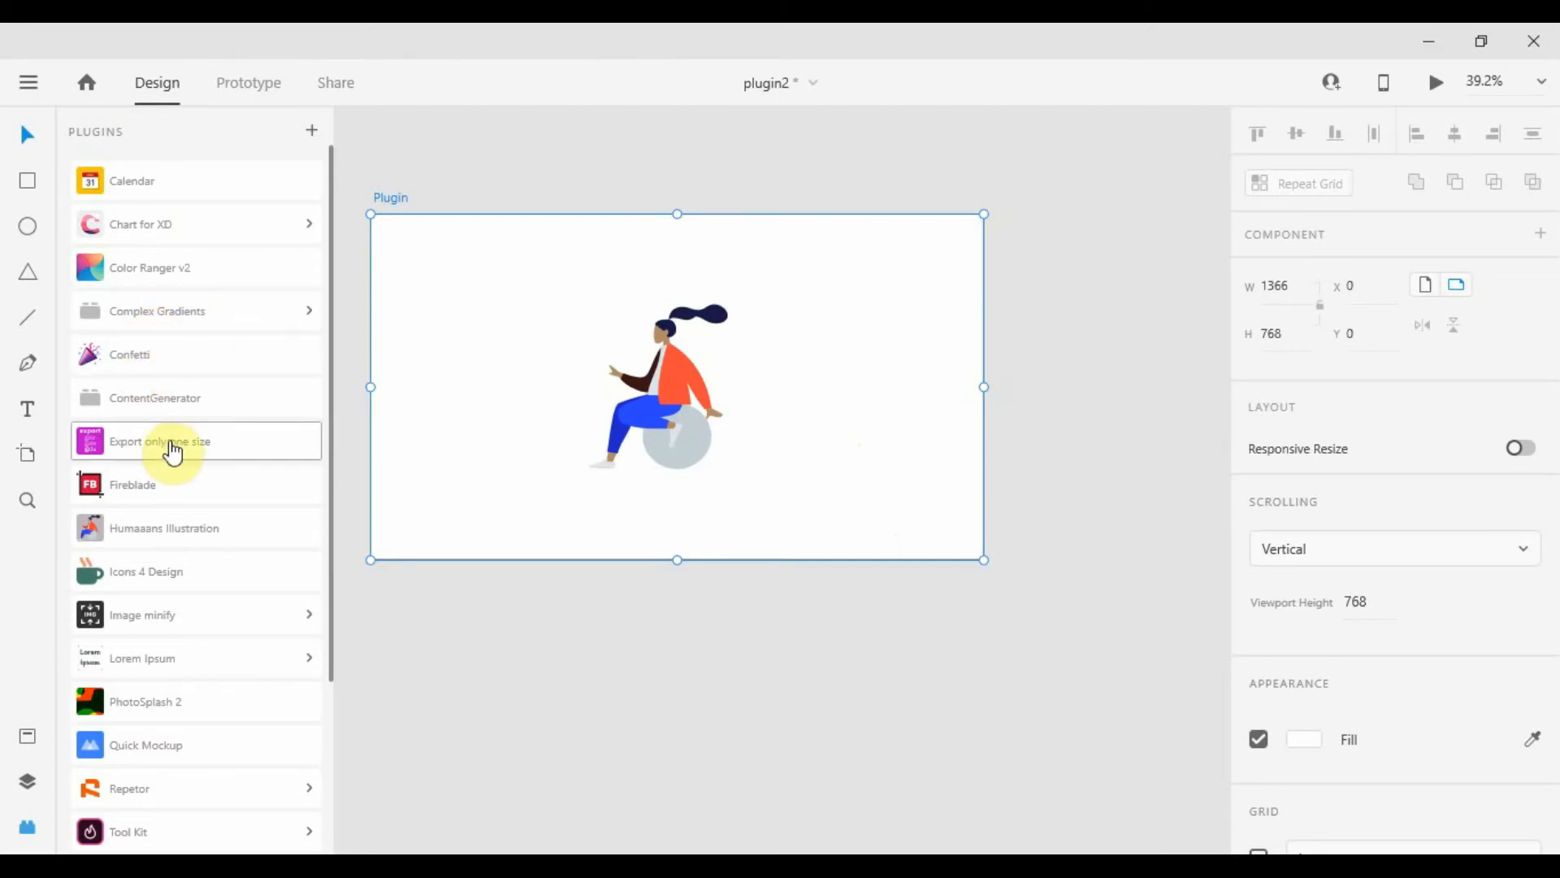
Export the Plugin artboard at 1x scale to the v37 folder with Export only one size, and open the resulting Plugin.png
click(173, 451)
click(712, 443)
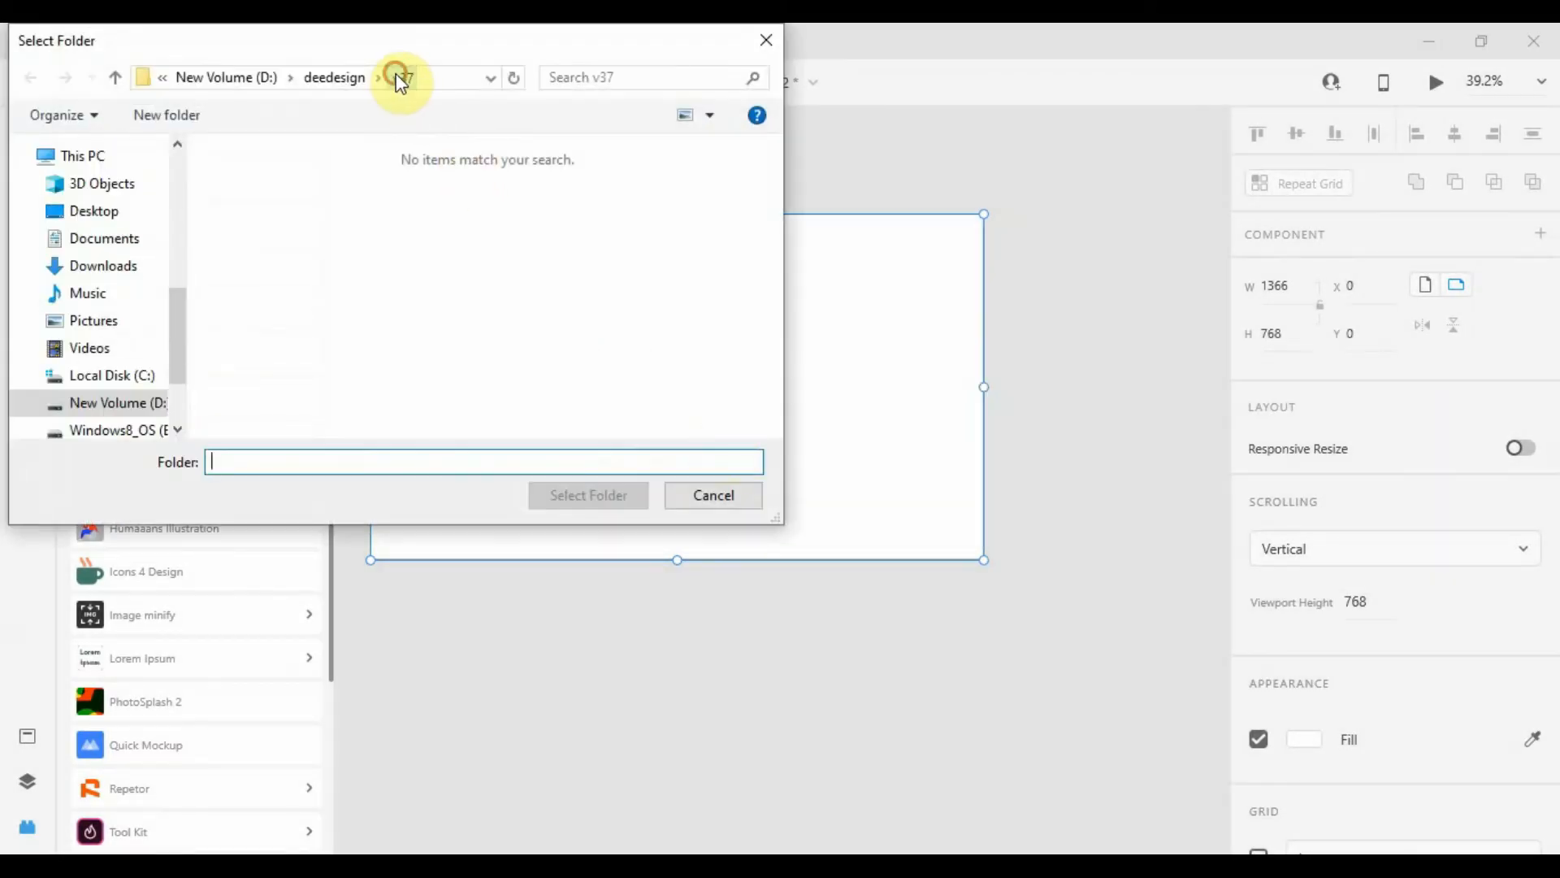
click(608, 507)
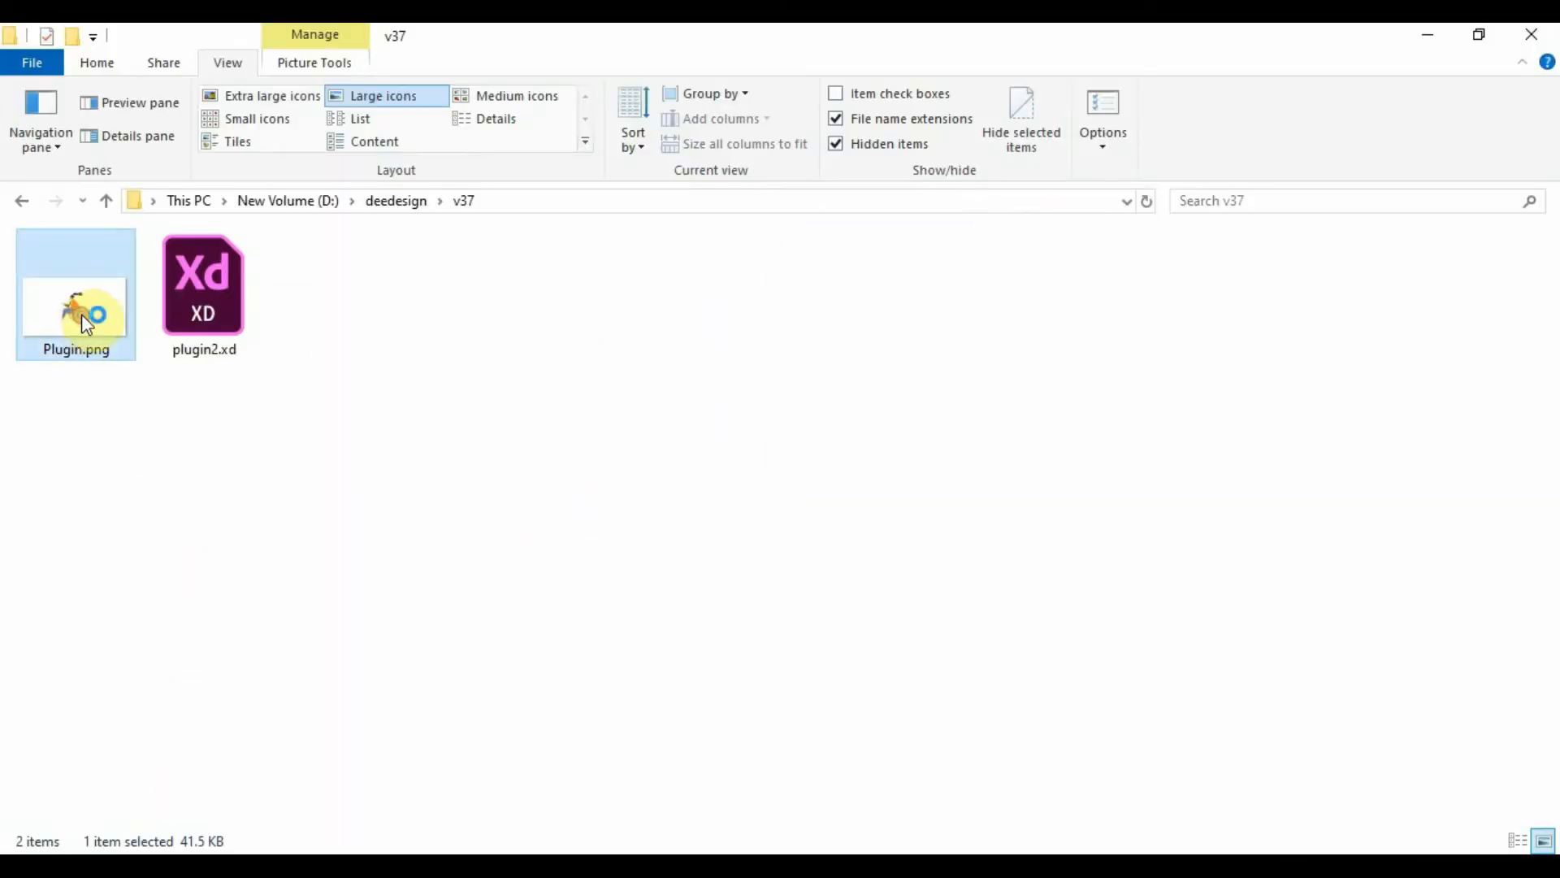
double_click(87, 314)
scroll(826, 557, down, 2)
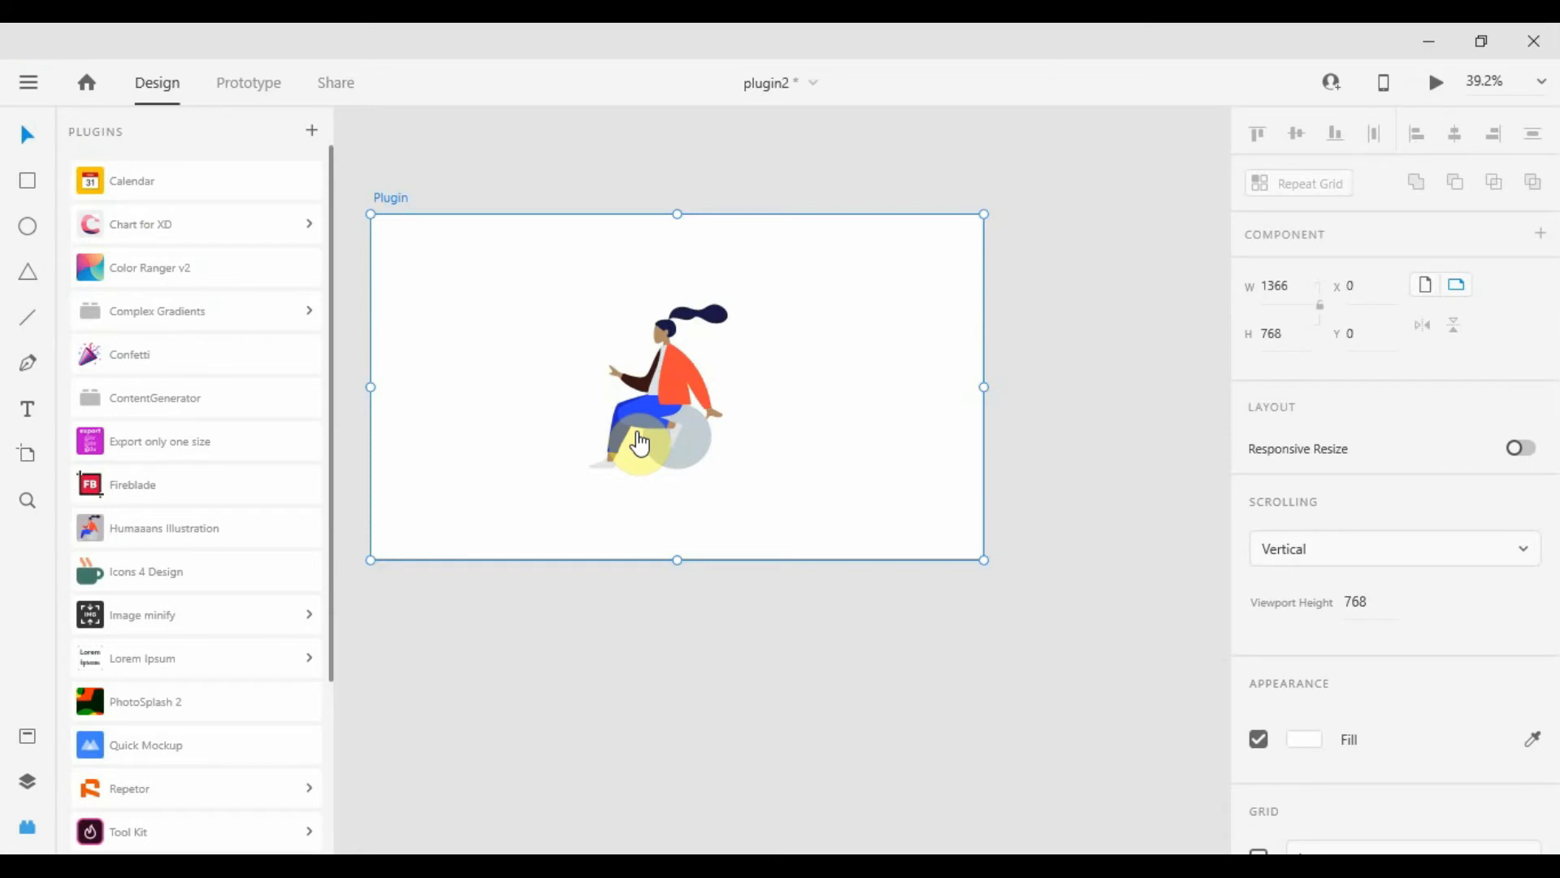
Export only the seated woman illustration at 1x scale to the v37 folder using the Export only one size plugin
click(645, 403)
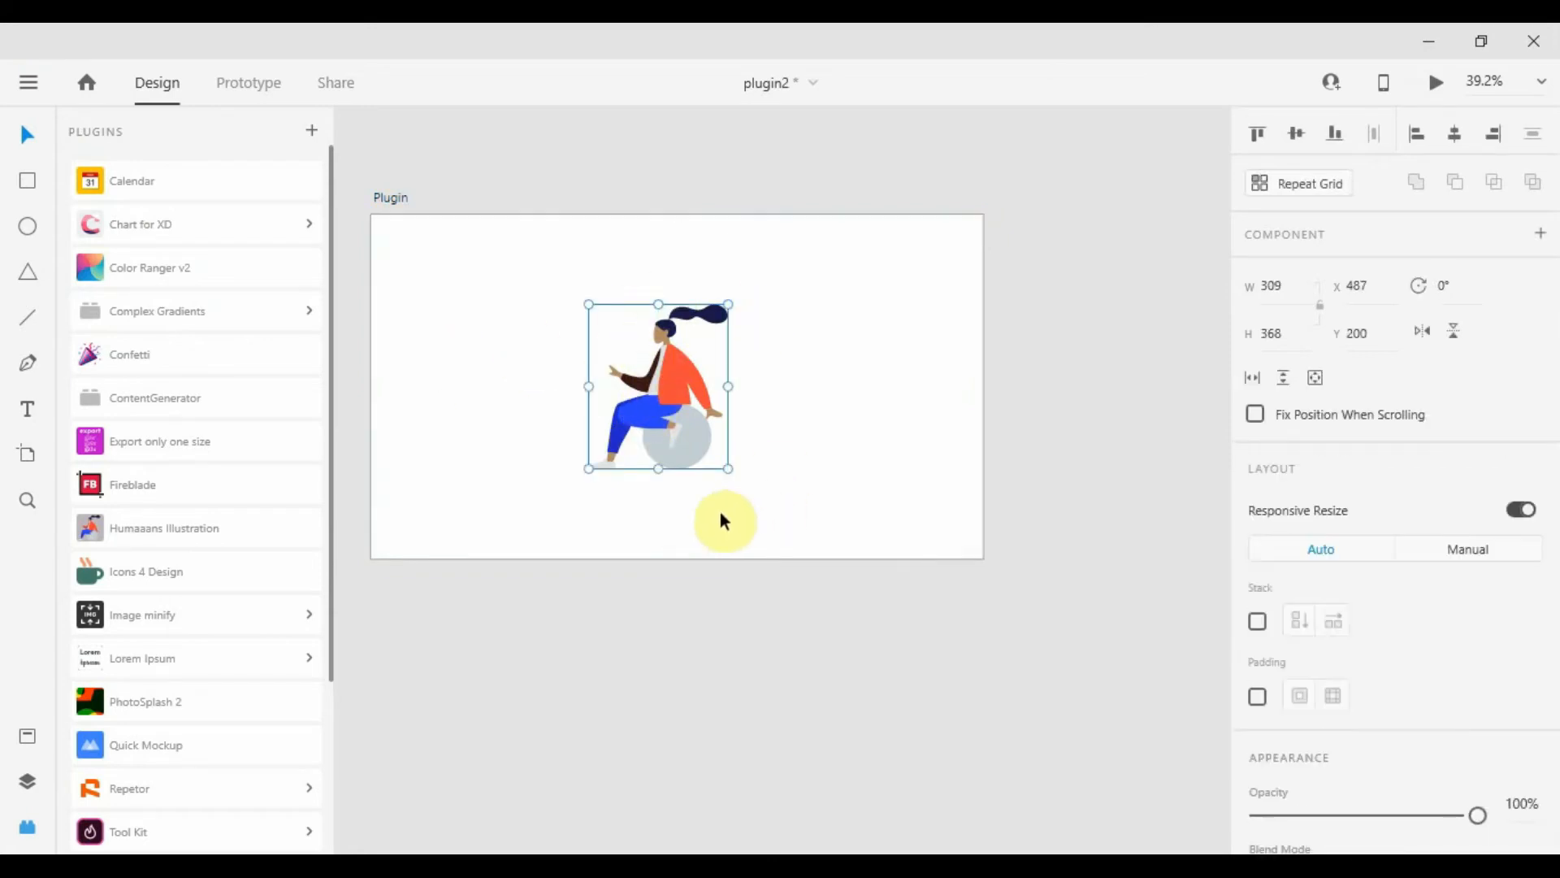
click(226, 441)
click(706, 443)
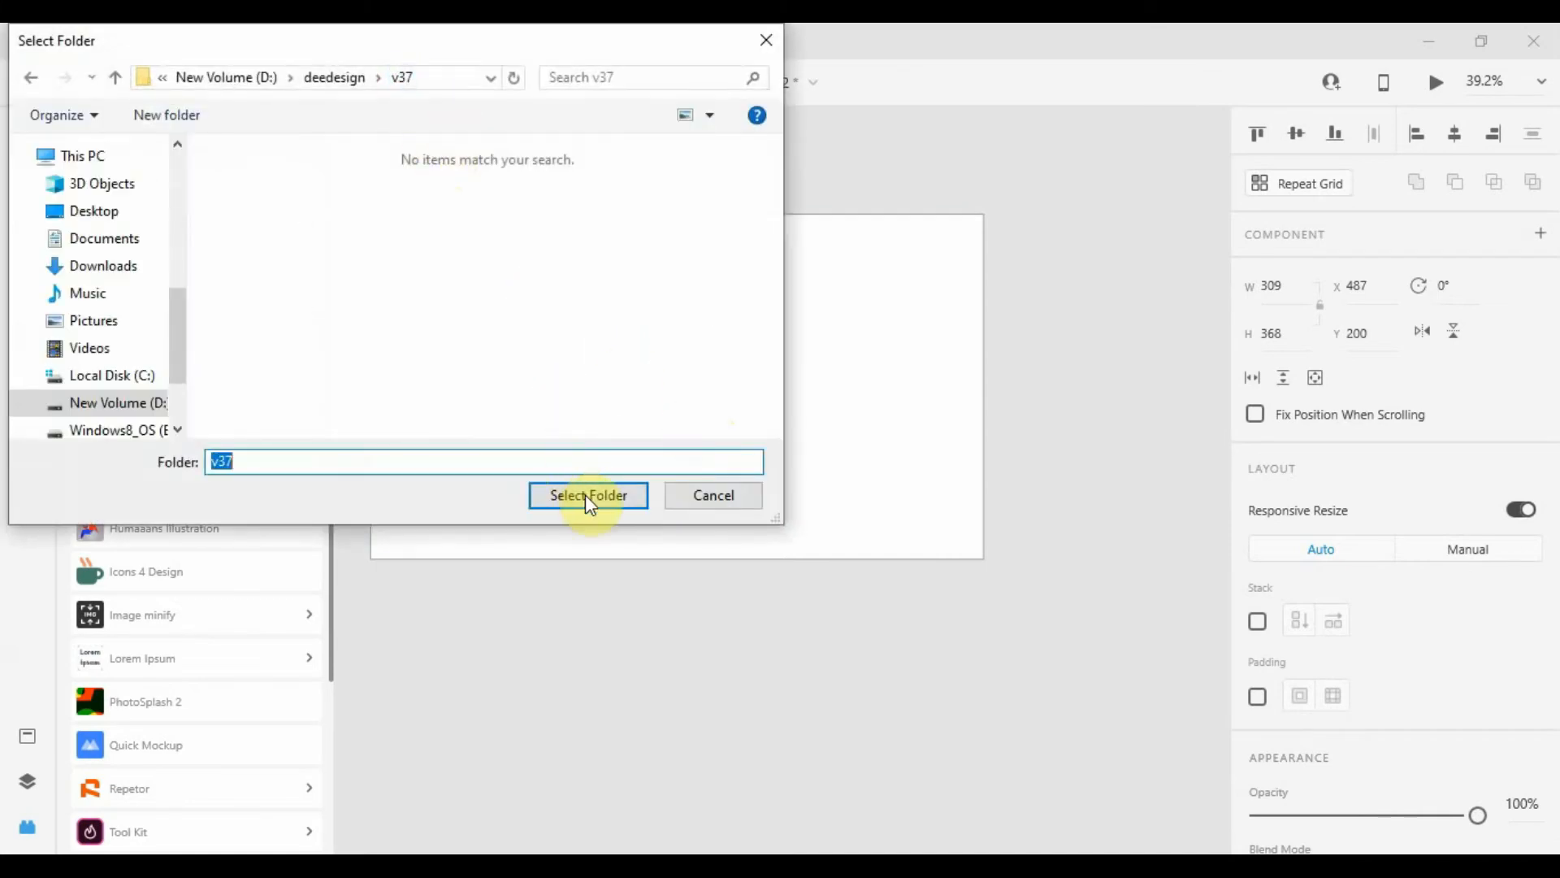
click(585, 497)
Compare the exported humaaans-sitting-1.png with its layer name in Adobe XD, and view the image in IrfanView
click(76, 359)
key(alt+Tab)
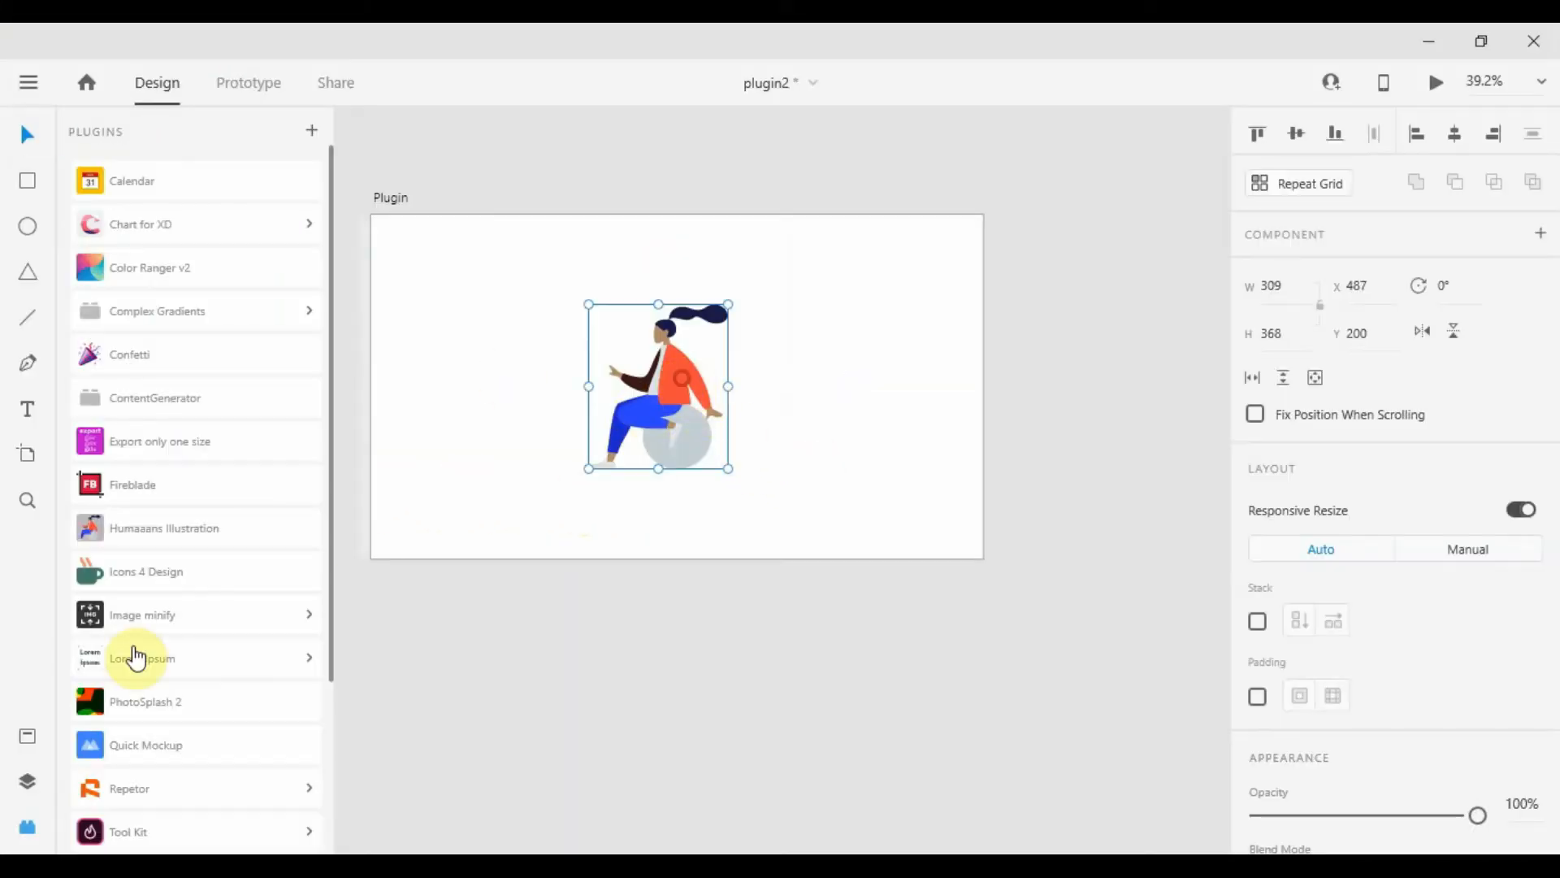
click(25, 785)
key(alt+Tab)
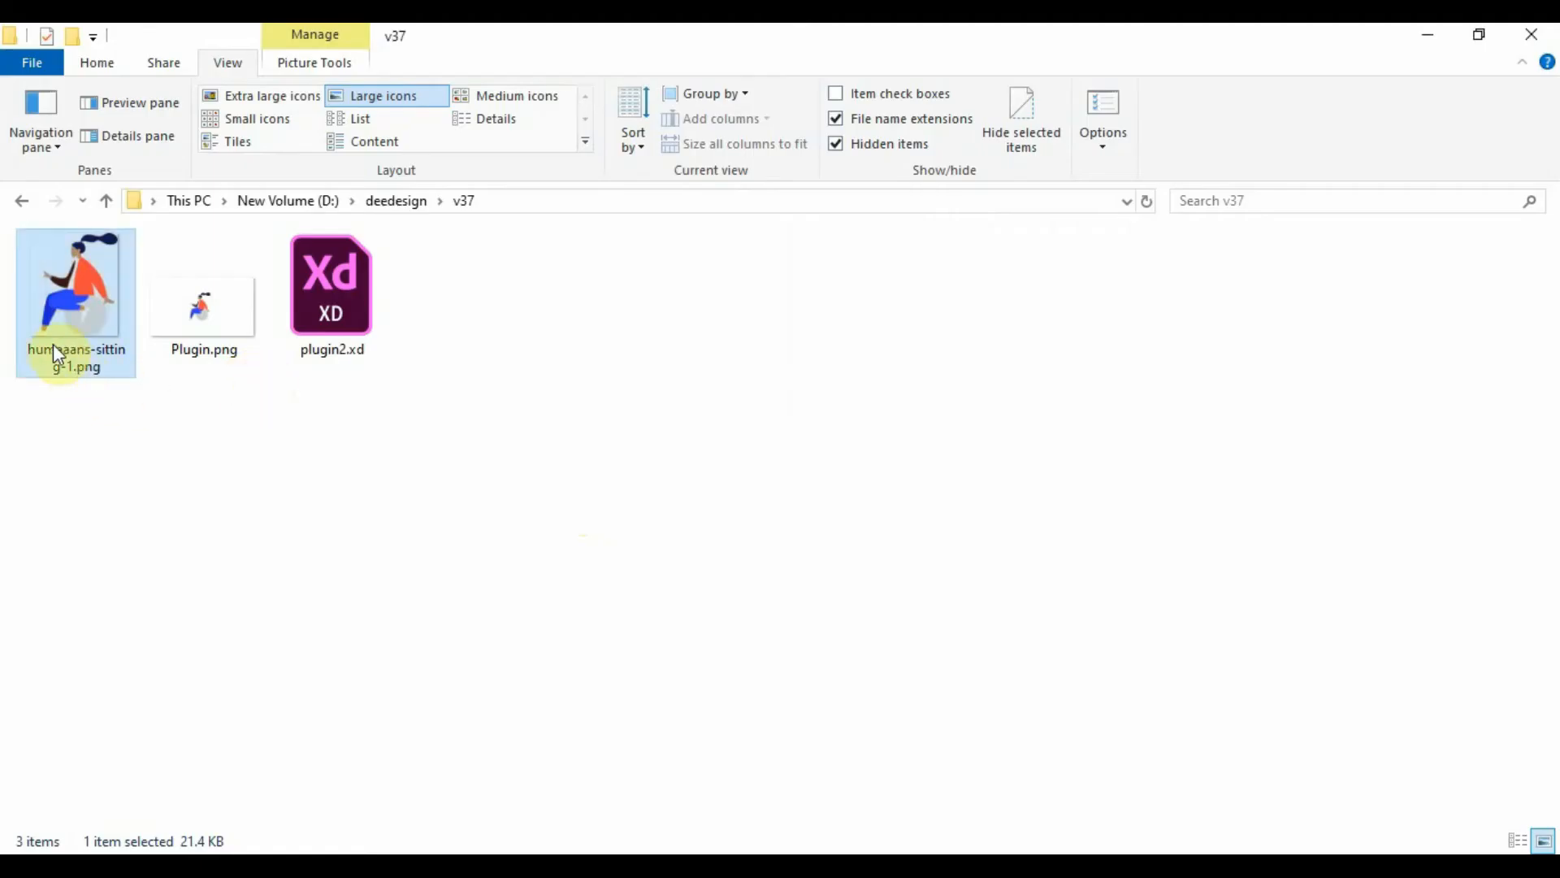
double_click(81, 349)
key(ctrl+a)
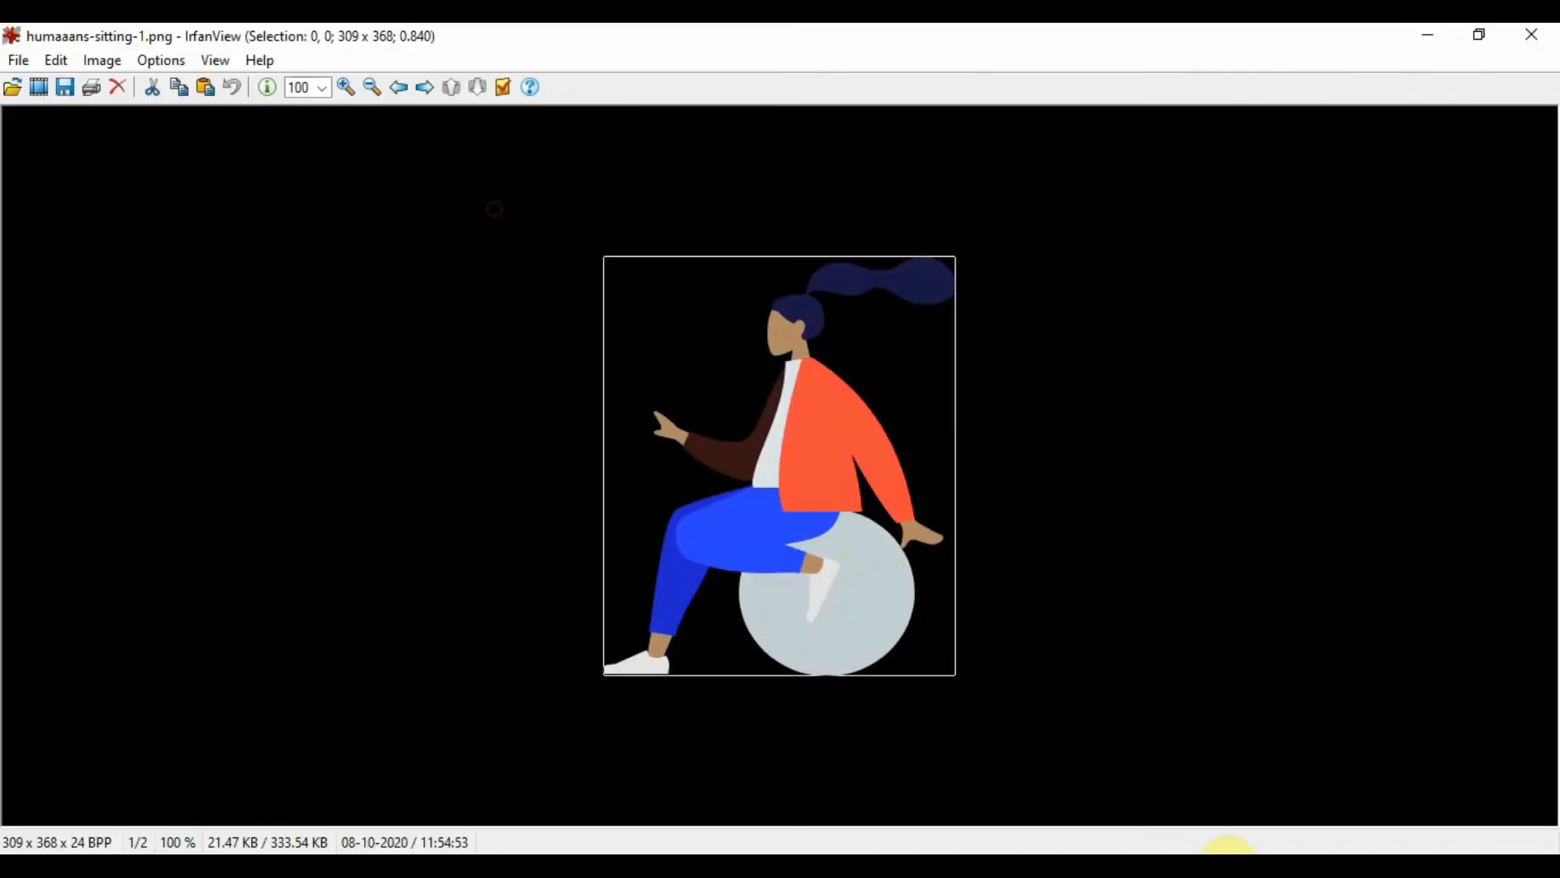
key(Escape)
click(863, 512)
key(alt+Tab)
Draw a small circle on the Plugin artboard in Adobe XD, beside the woman's ponytail
click(812, 442)
click(686, 415)
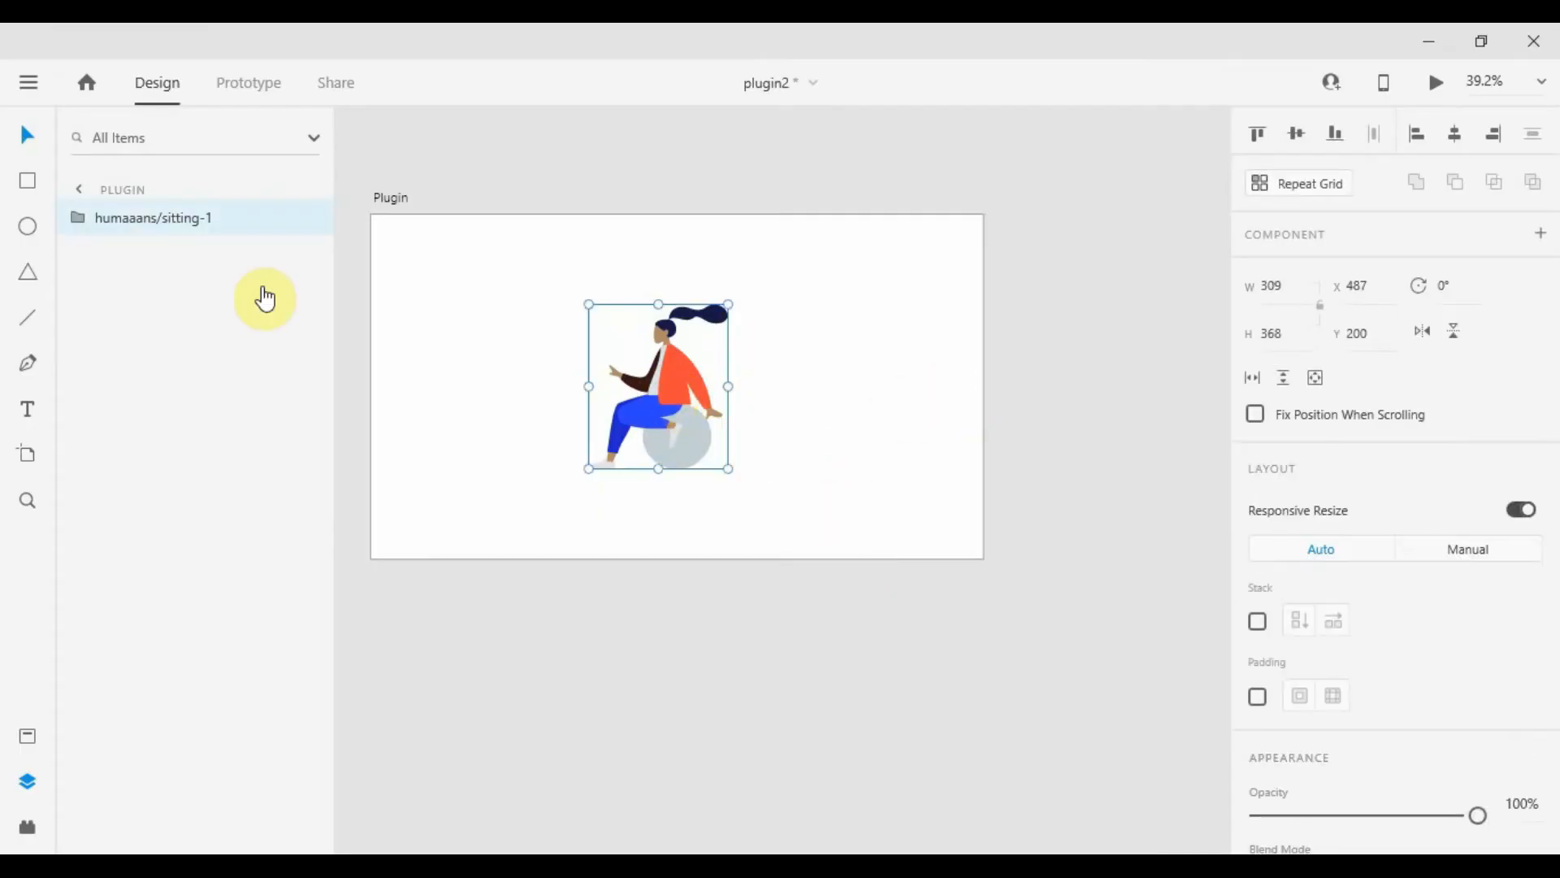
drag(777, 305, 838, 371)
scroll(1438, 700, down, 4)
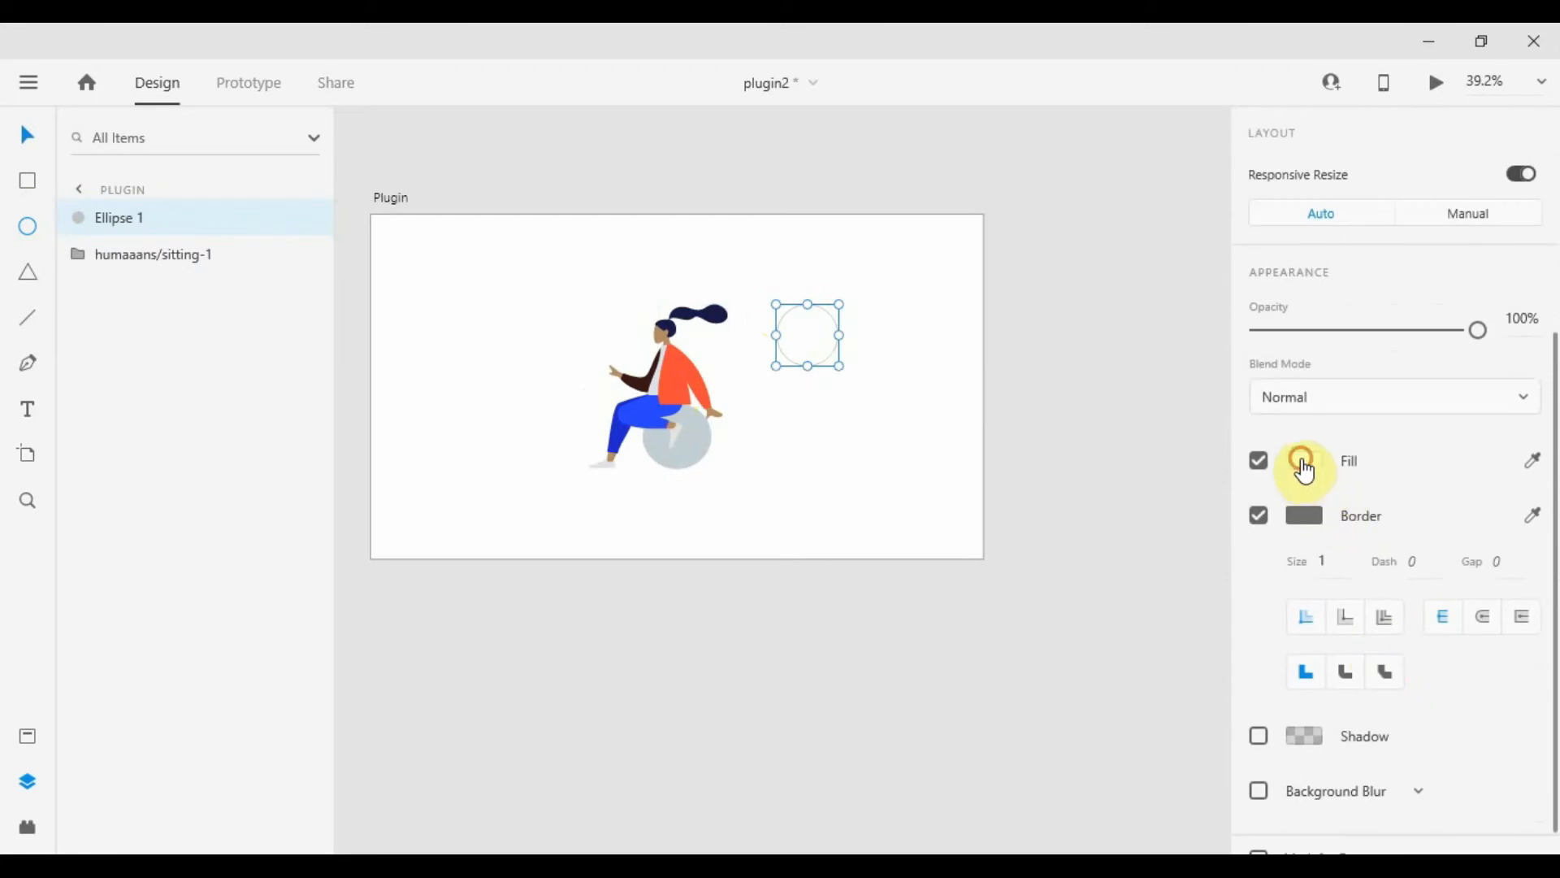
Fill the new circle with bright magenta
click(1304, 462)
click(1121, 457)
click(1187, 352)
click(1128, 325)
click(799, 429)
Remove the border from the circle beside the illustration
click(814, 342)
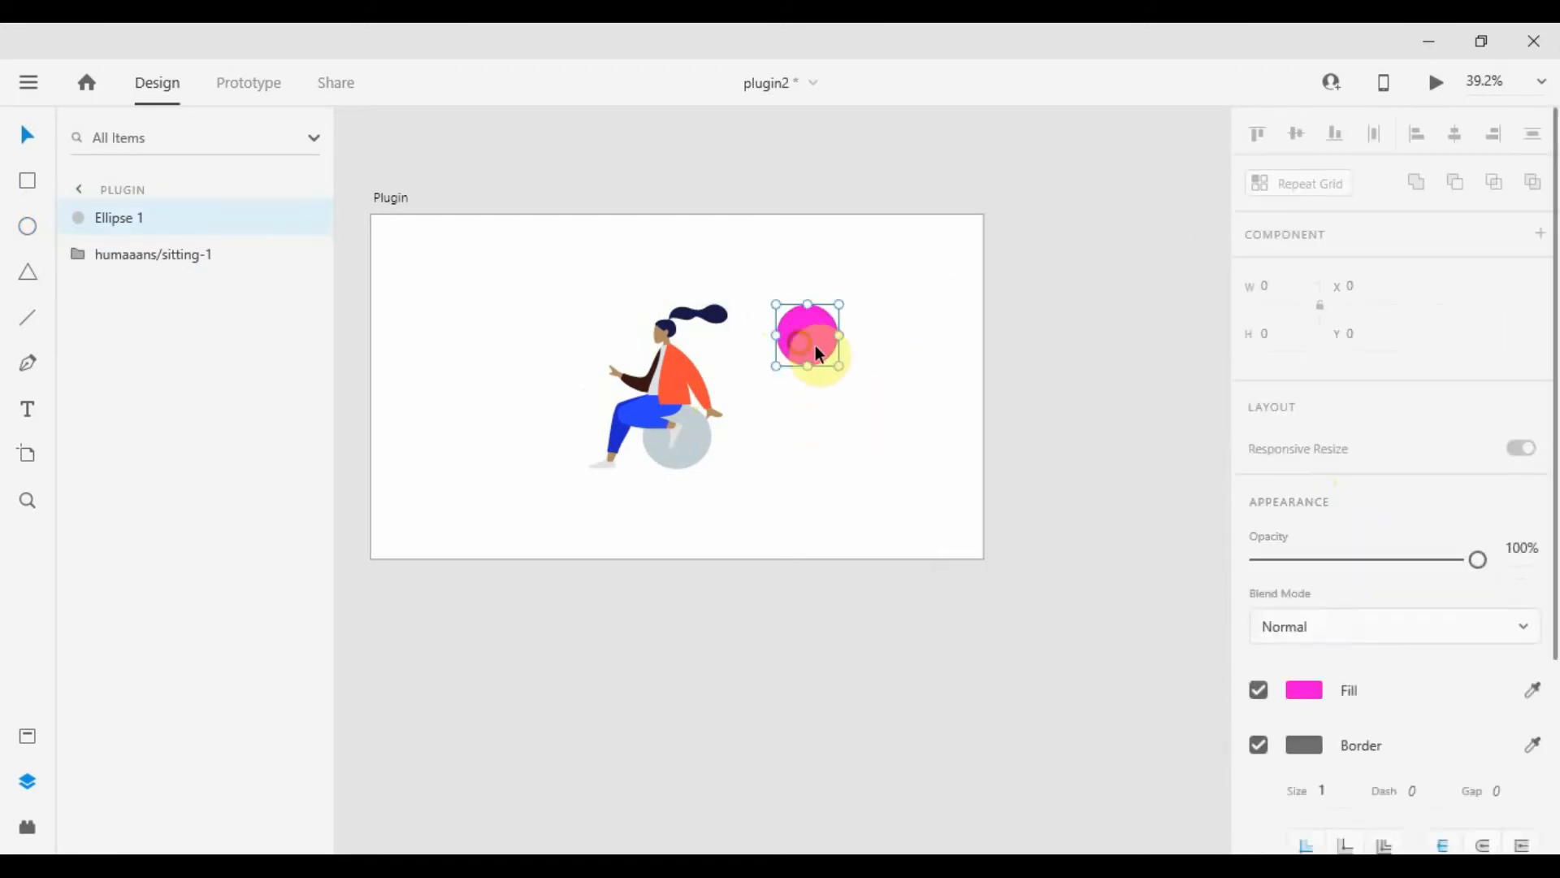
scroll(1267, 634, down, 2)
click(1256, 627)
Enlarge the circle to 284 × 284, place it around the woman's head at X 573, Y 131, and send it behind the illustration
drag(802, 328, 739, 400)
click(899, 364)
key(ctrl+shift+bracketleft)
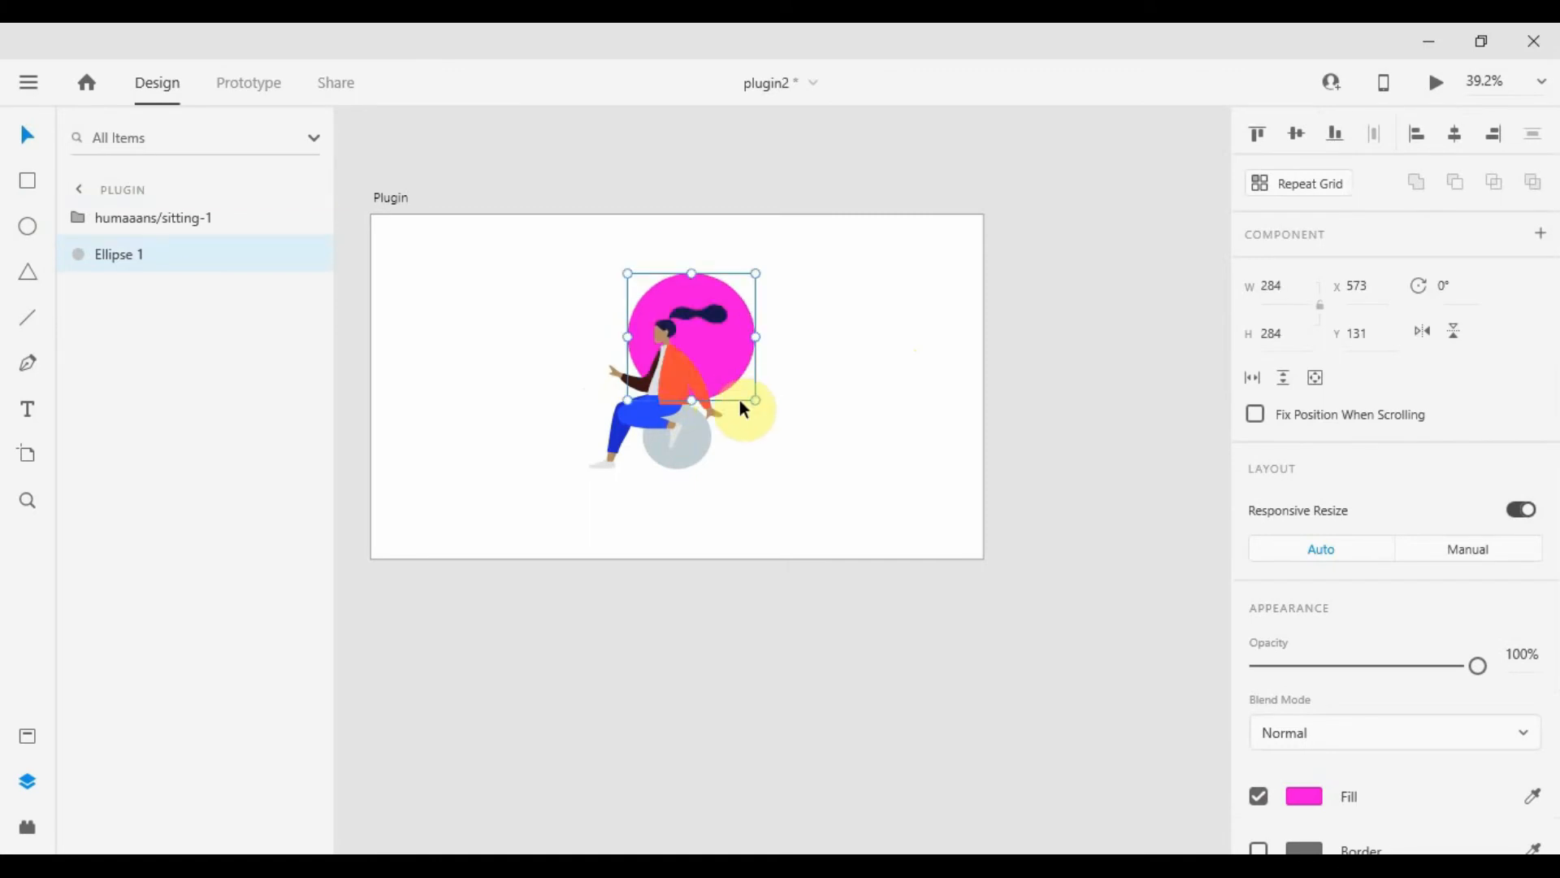
Change the circle's fill to golden yellow and move it up behind the woman's head to Y 88
click(1304, 795)
click(1187, 697)
click(940, 351)
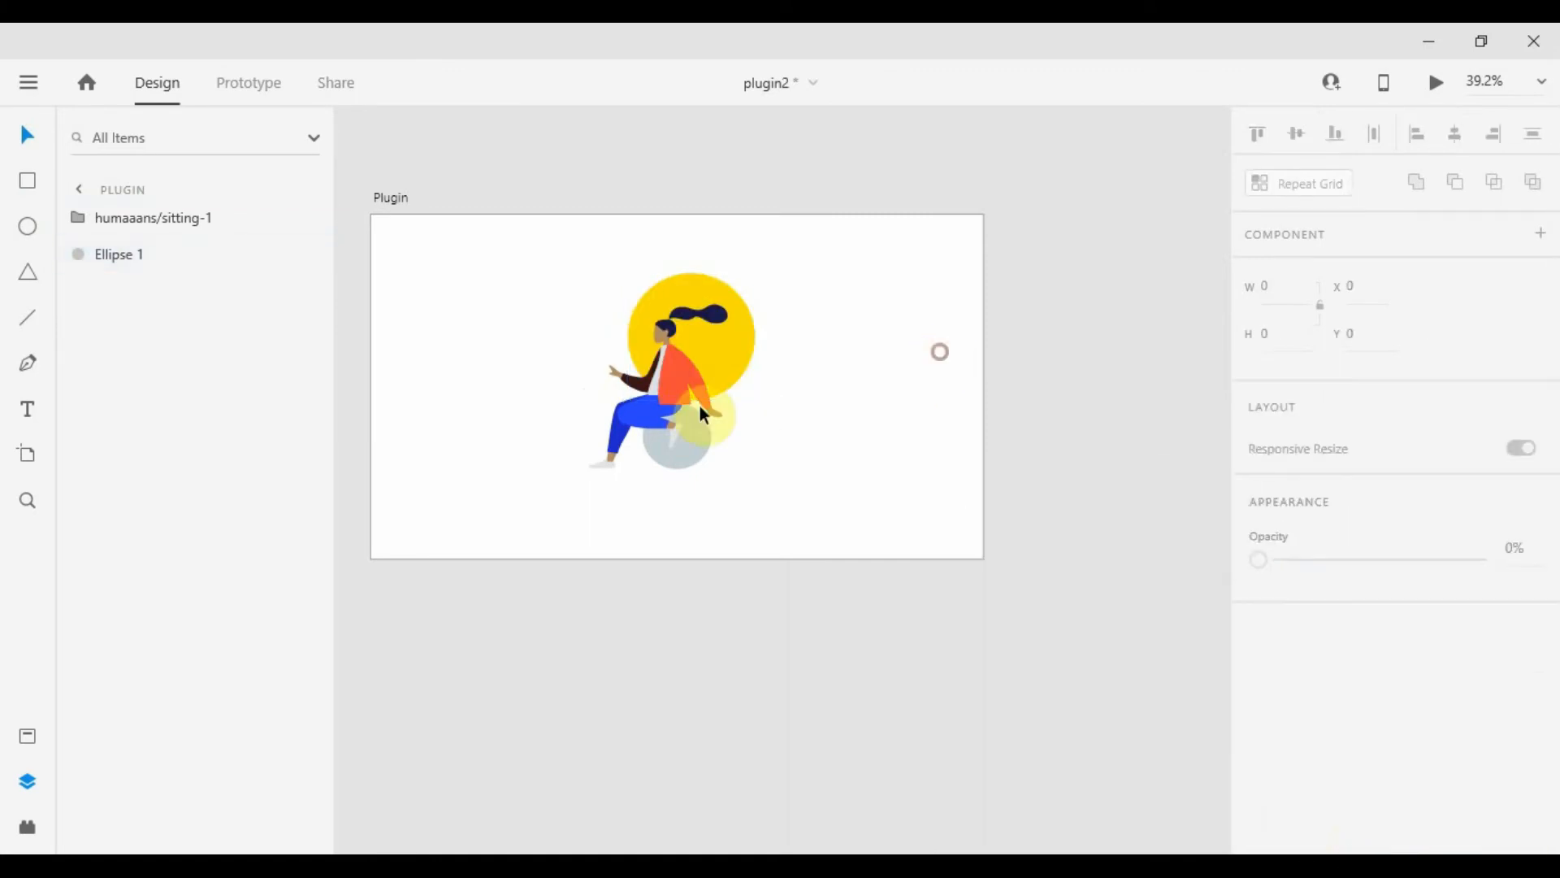
drag(742, 350, 741, 330)
click(806, 322)
Export the ungrouped circle and illustration together at 1x scale to the v37 folder, and check the resulting files
drag(825, 270, 630, 443)
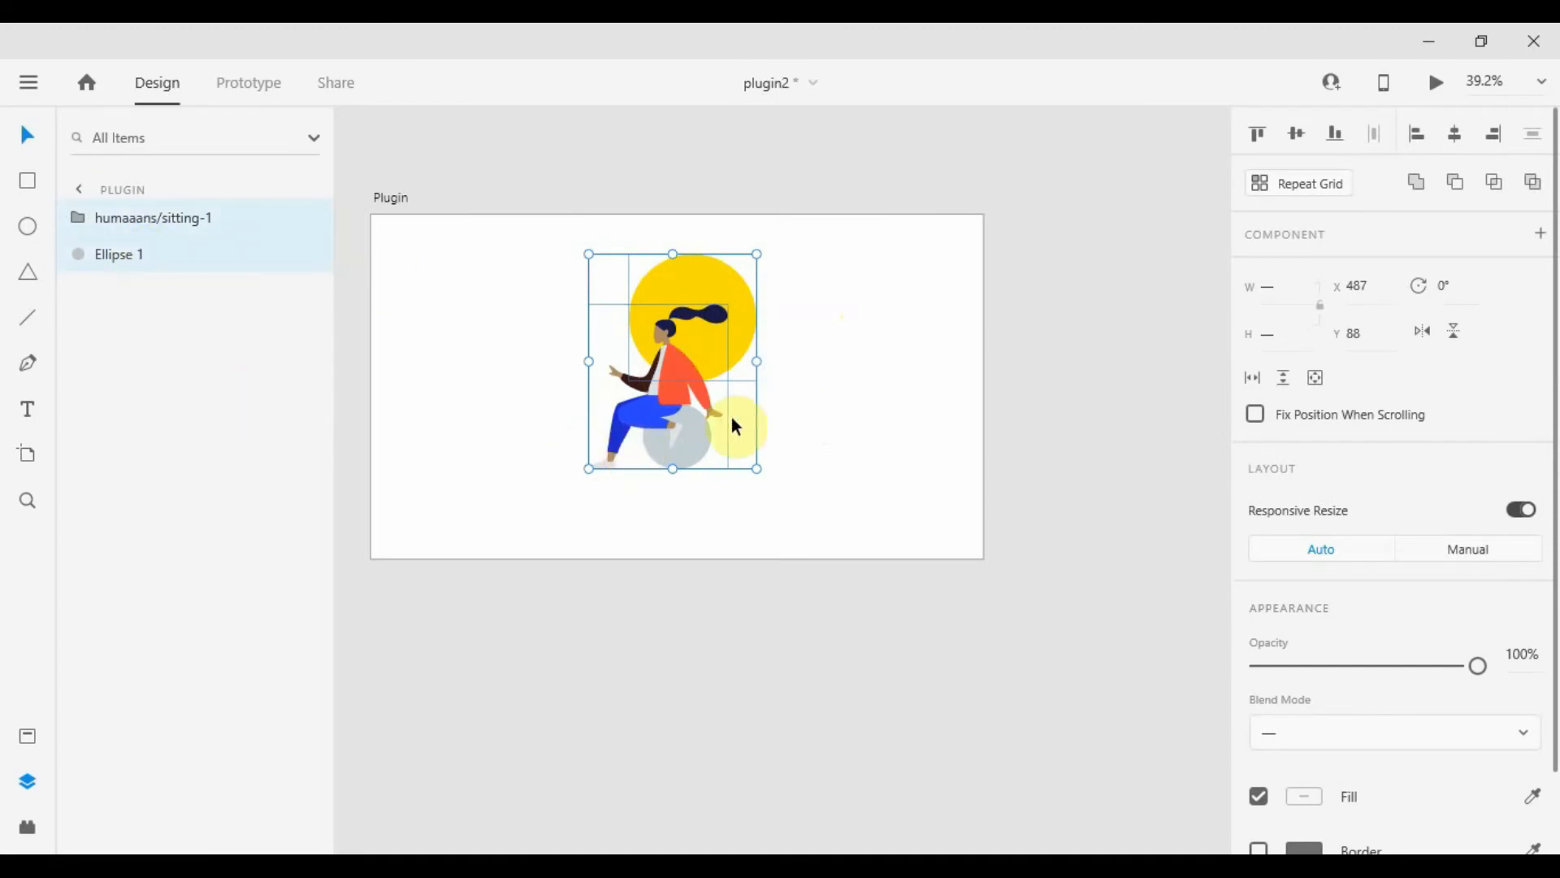
click(22, 829)
click(163, 442)
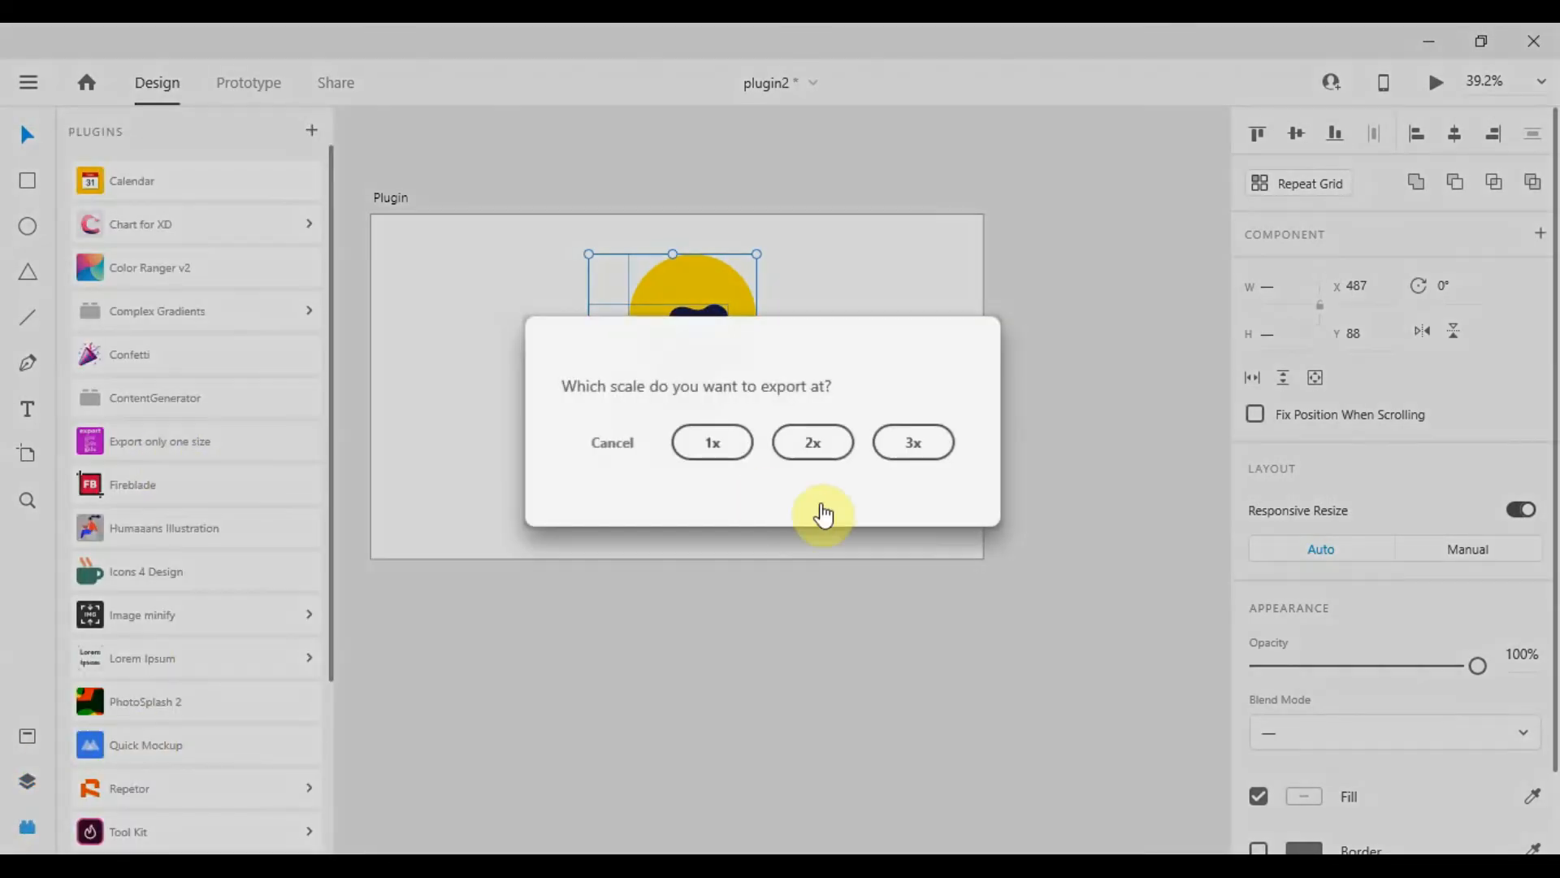
click(721, 439)
click(587, 496)
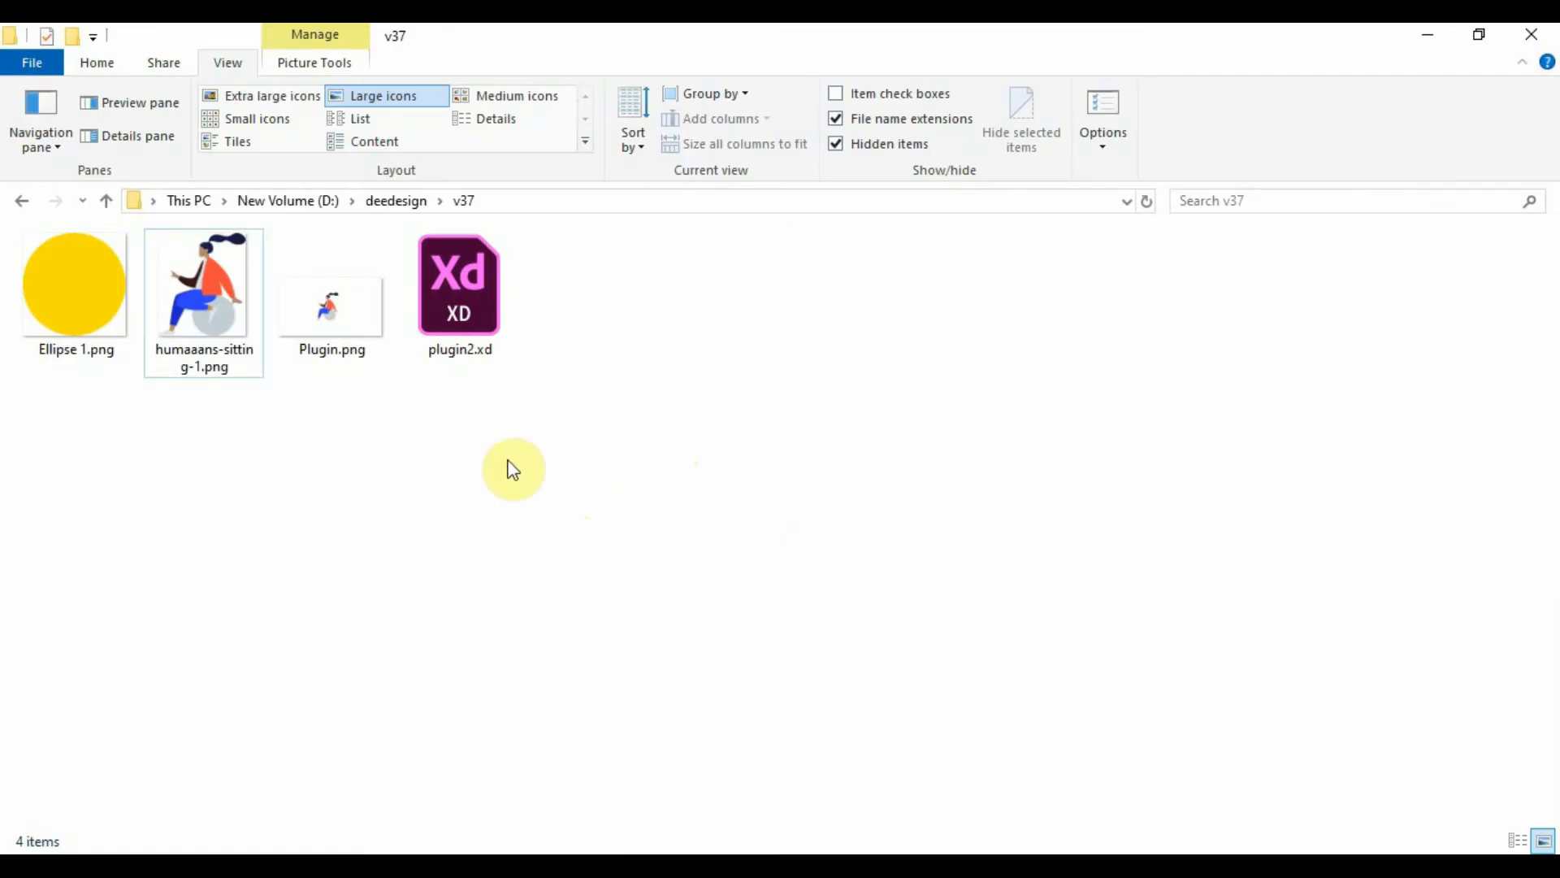
click(70, 306)
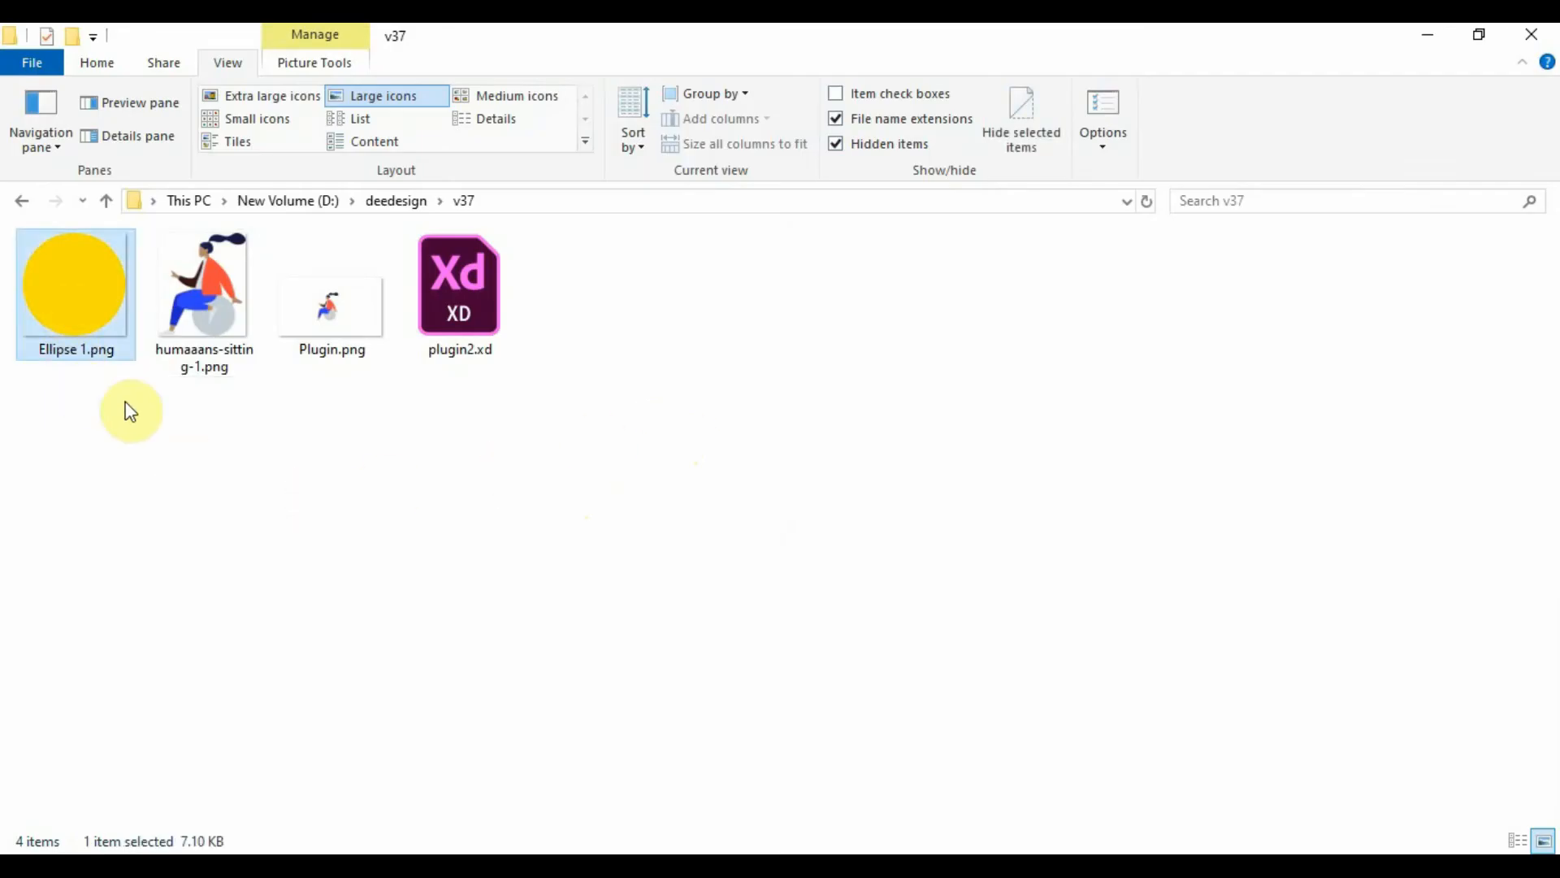
click(231, 350)
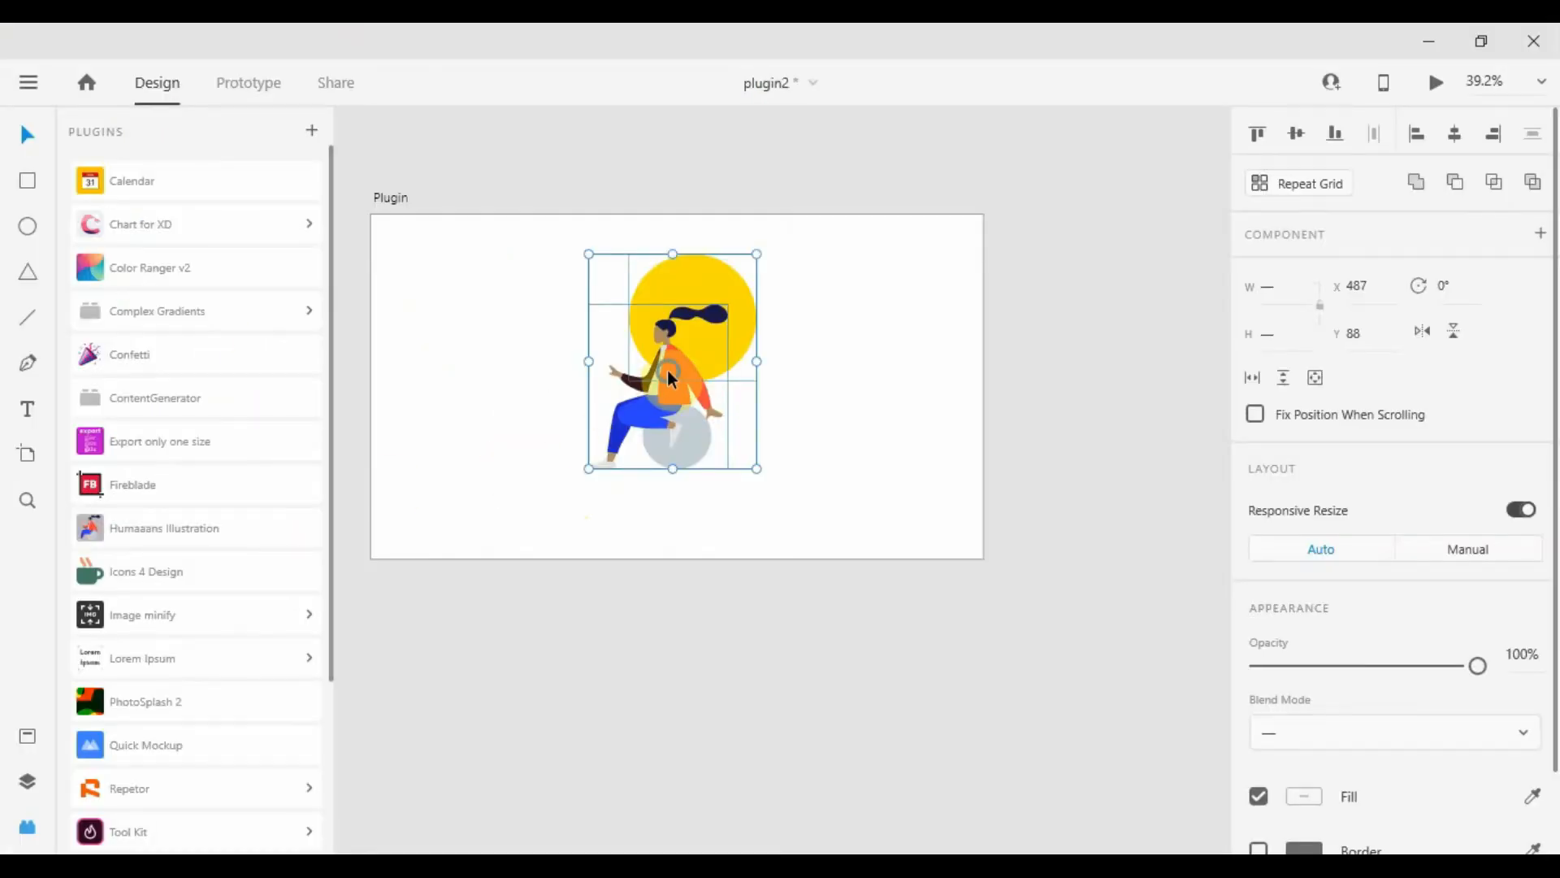
Group the circle with the illustration and export the group at 1x scale to the v37 folder using Export only one size
right_click(666, 369)
click(741, 452)
click(164, 448)
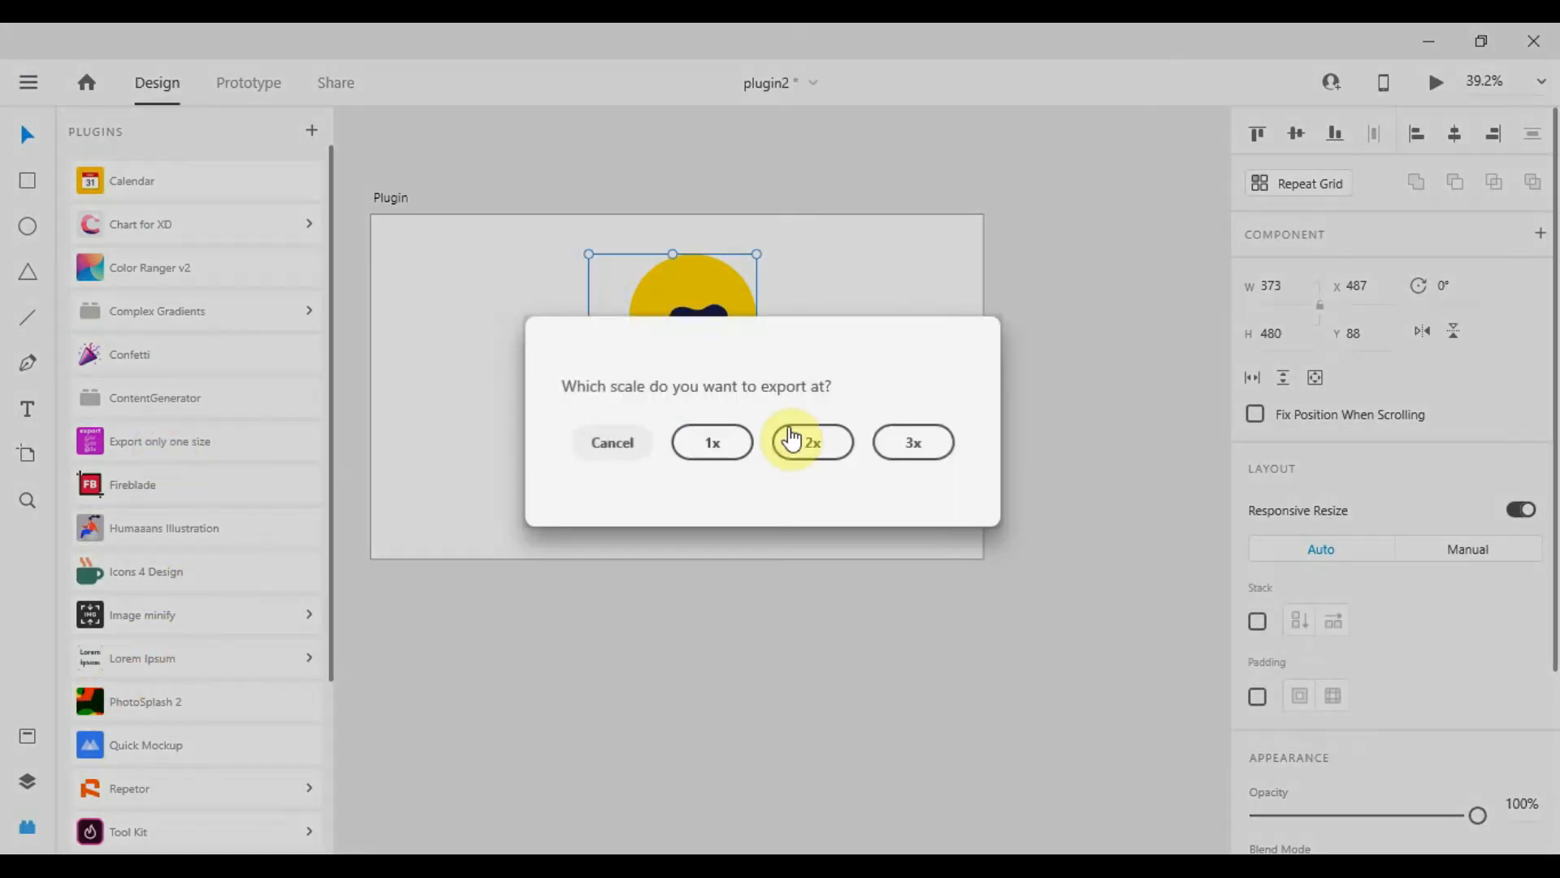
click(719, 443)
click(402, 75)
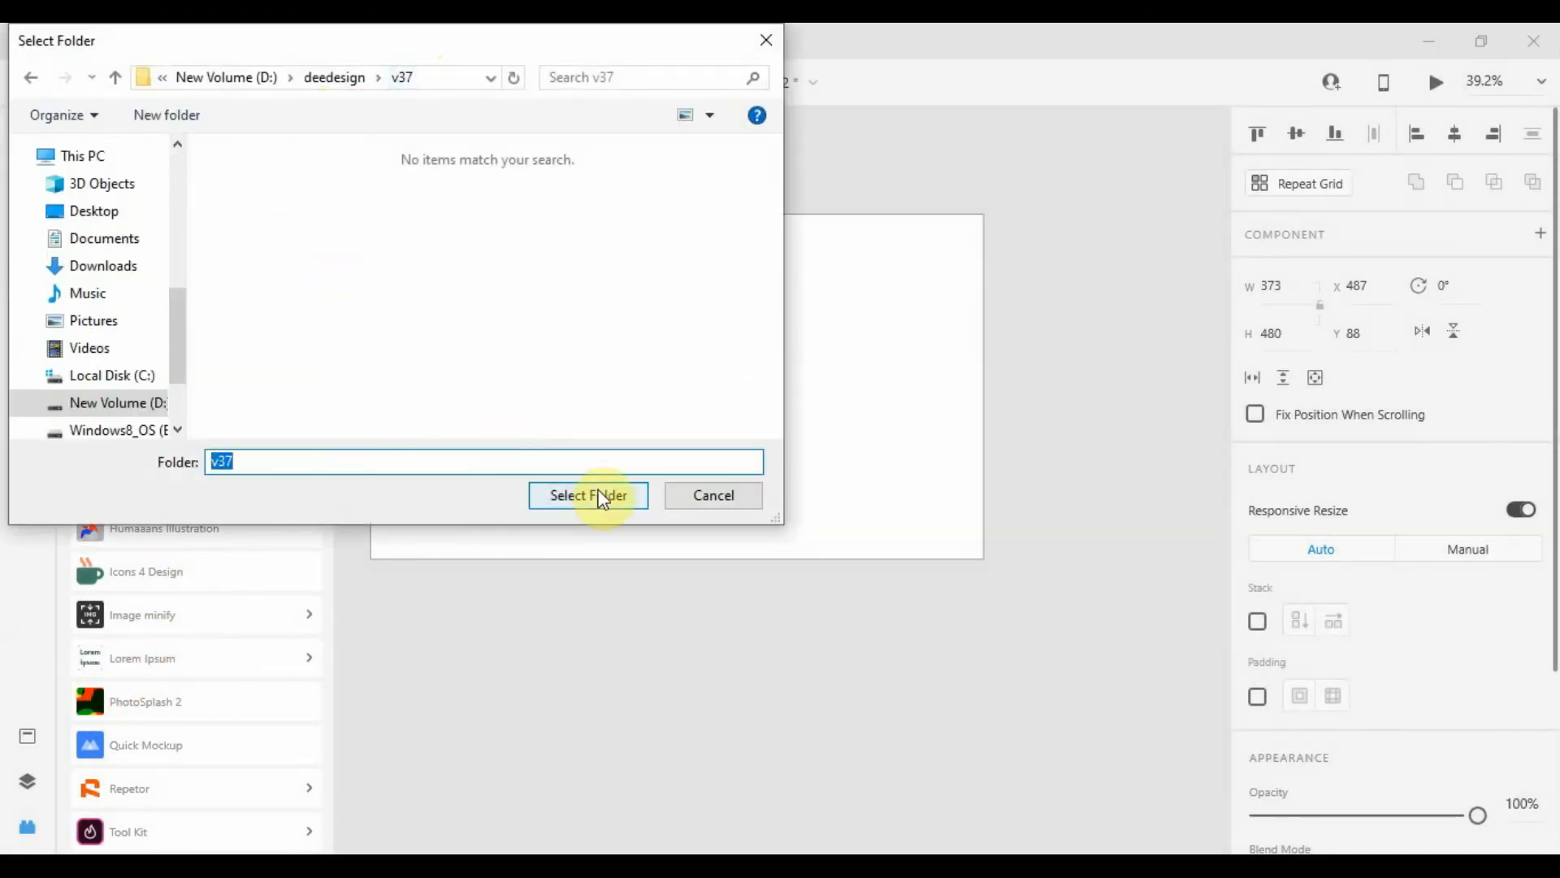
click(589, 495)
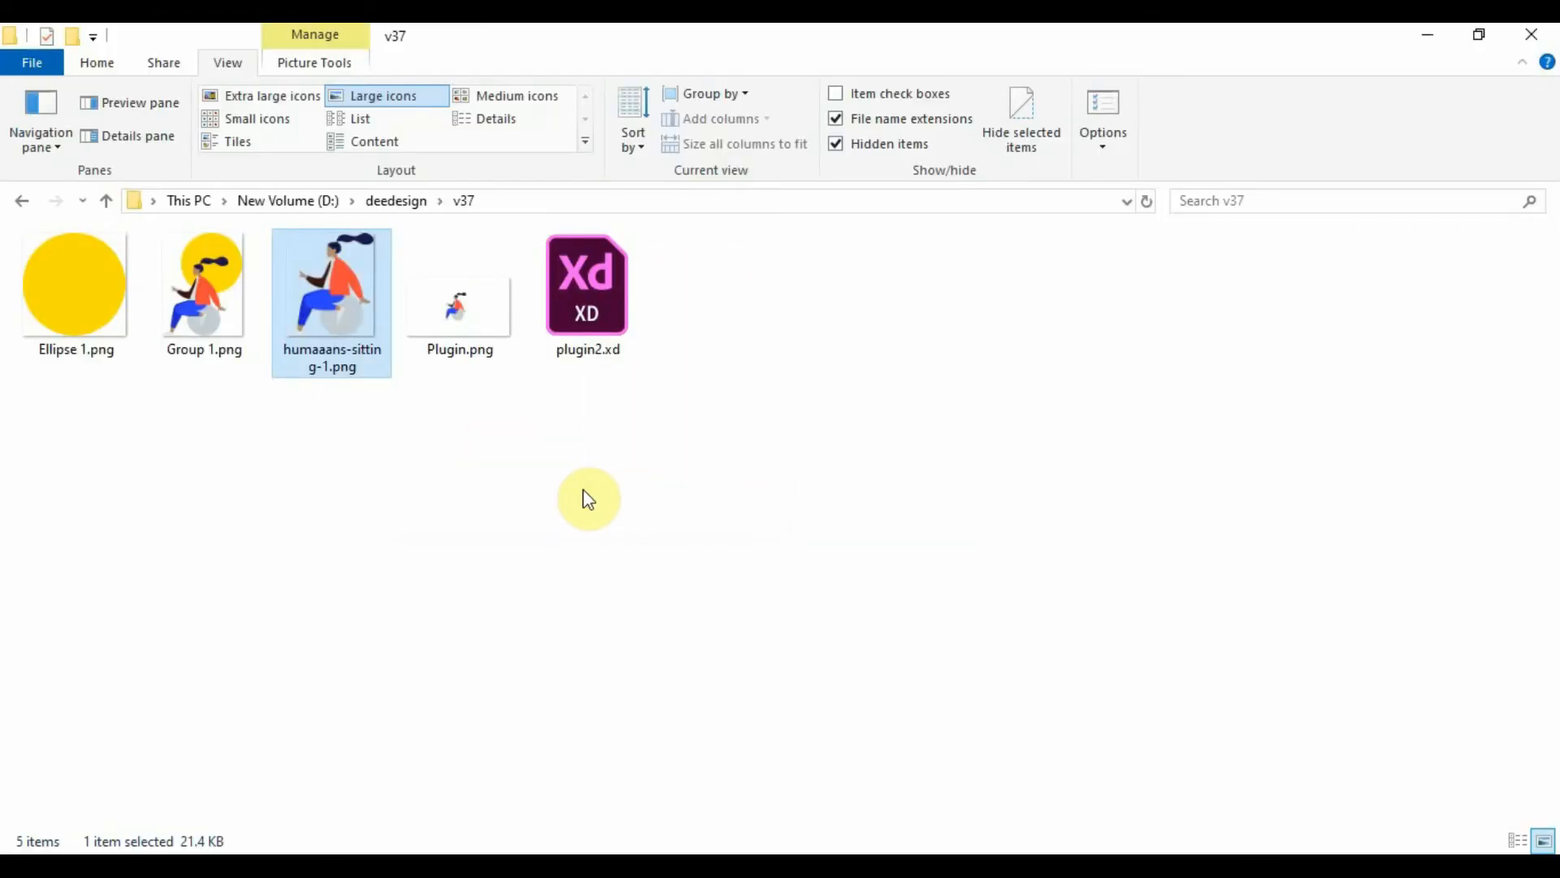
click(323, 455)
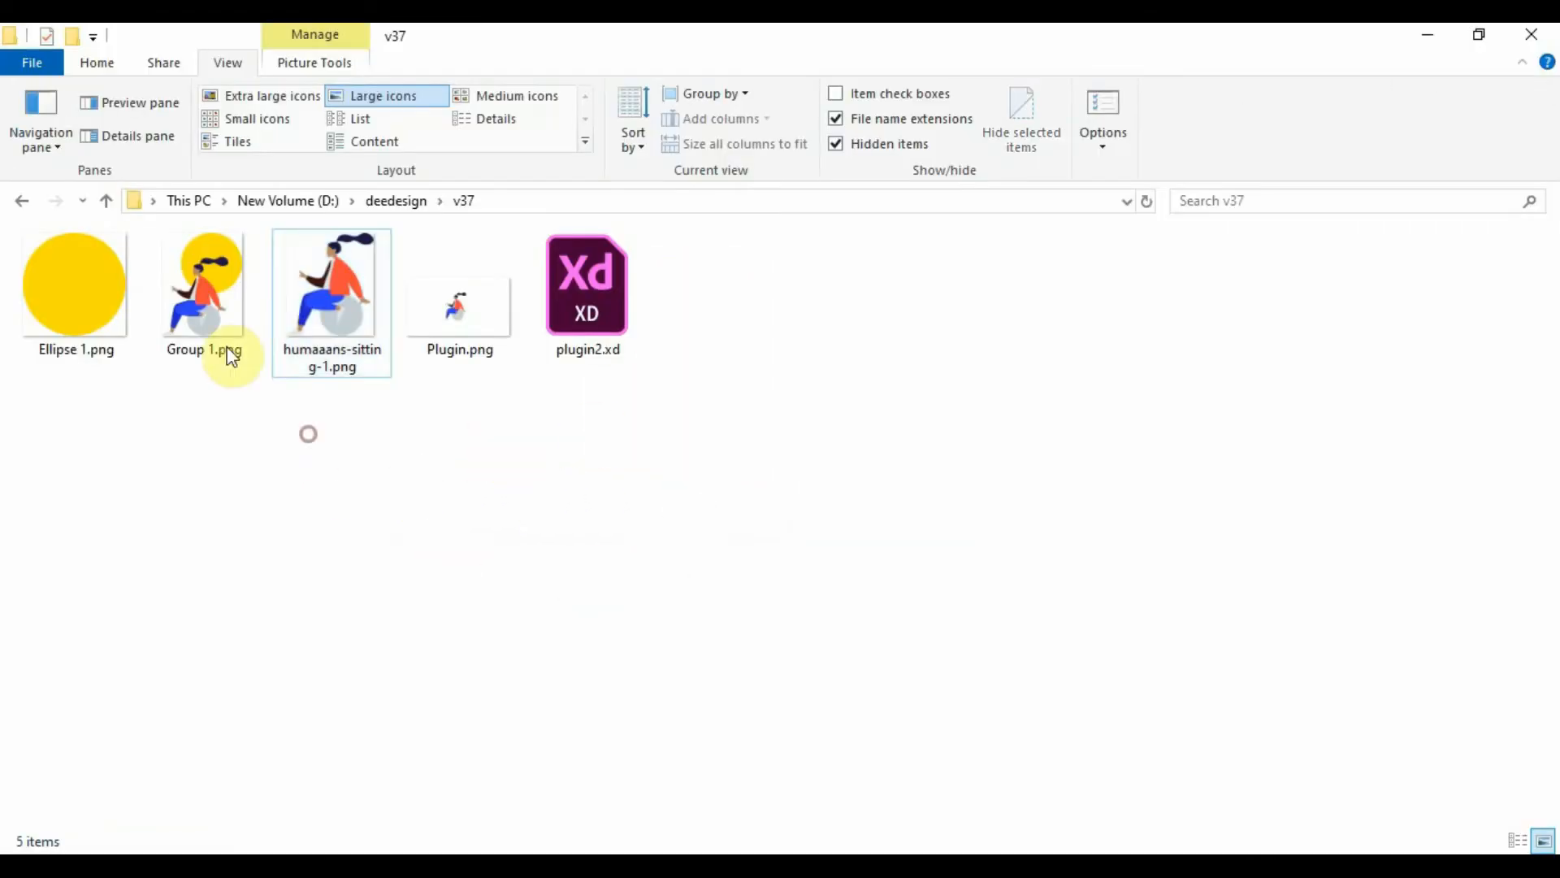
click(225, 351)
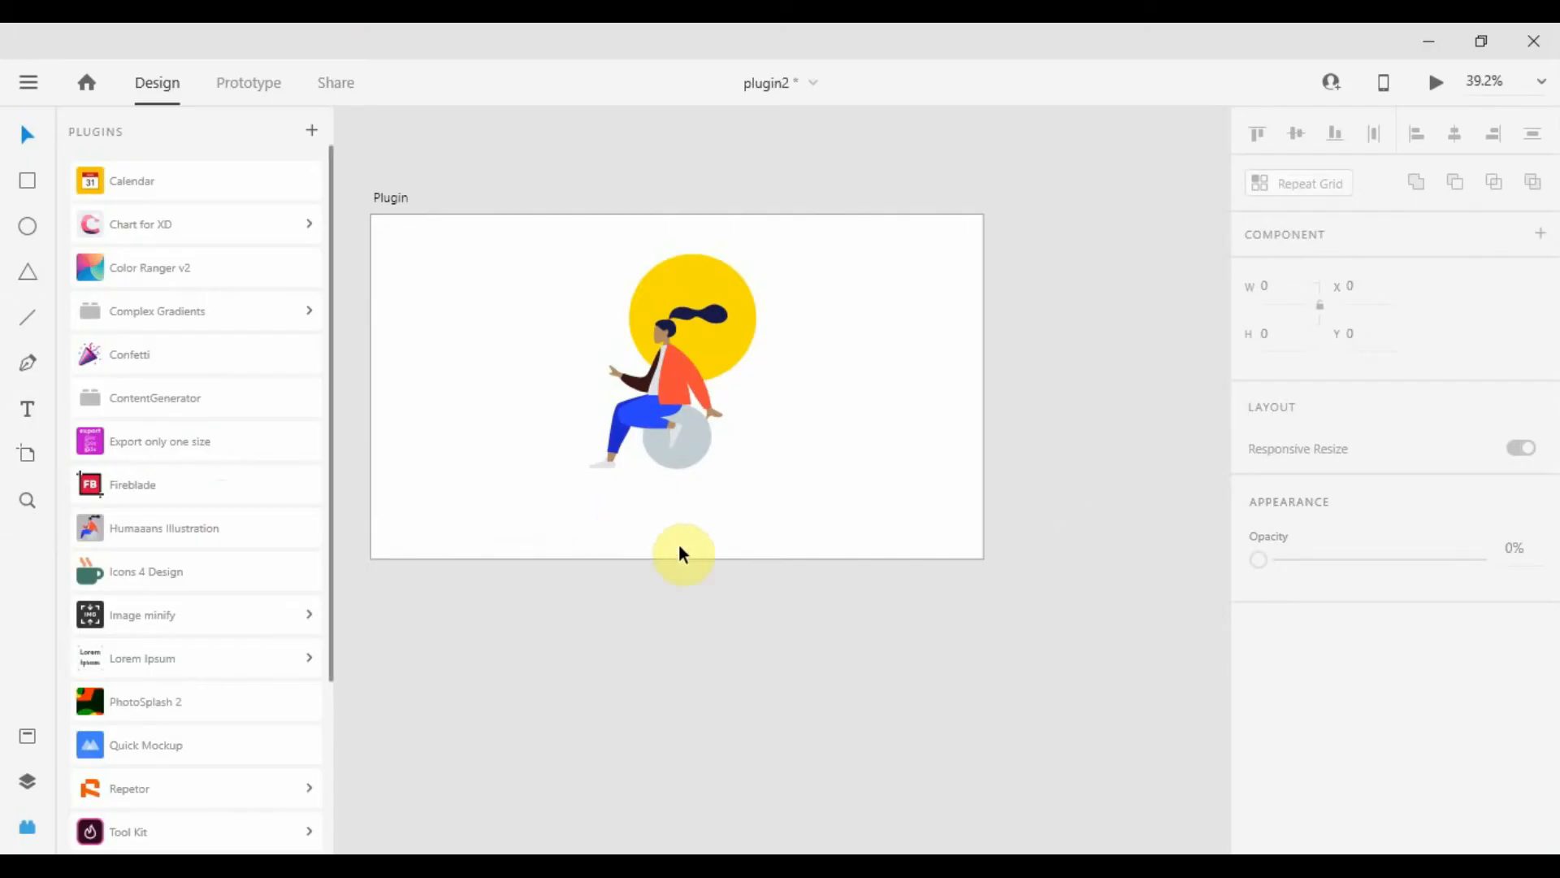
Recolor the grouped illustration with the Color Ranger v2 plugin, setting shape hue to 263 and saturation to -1
click(685, 314)
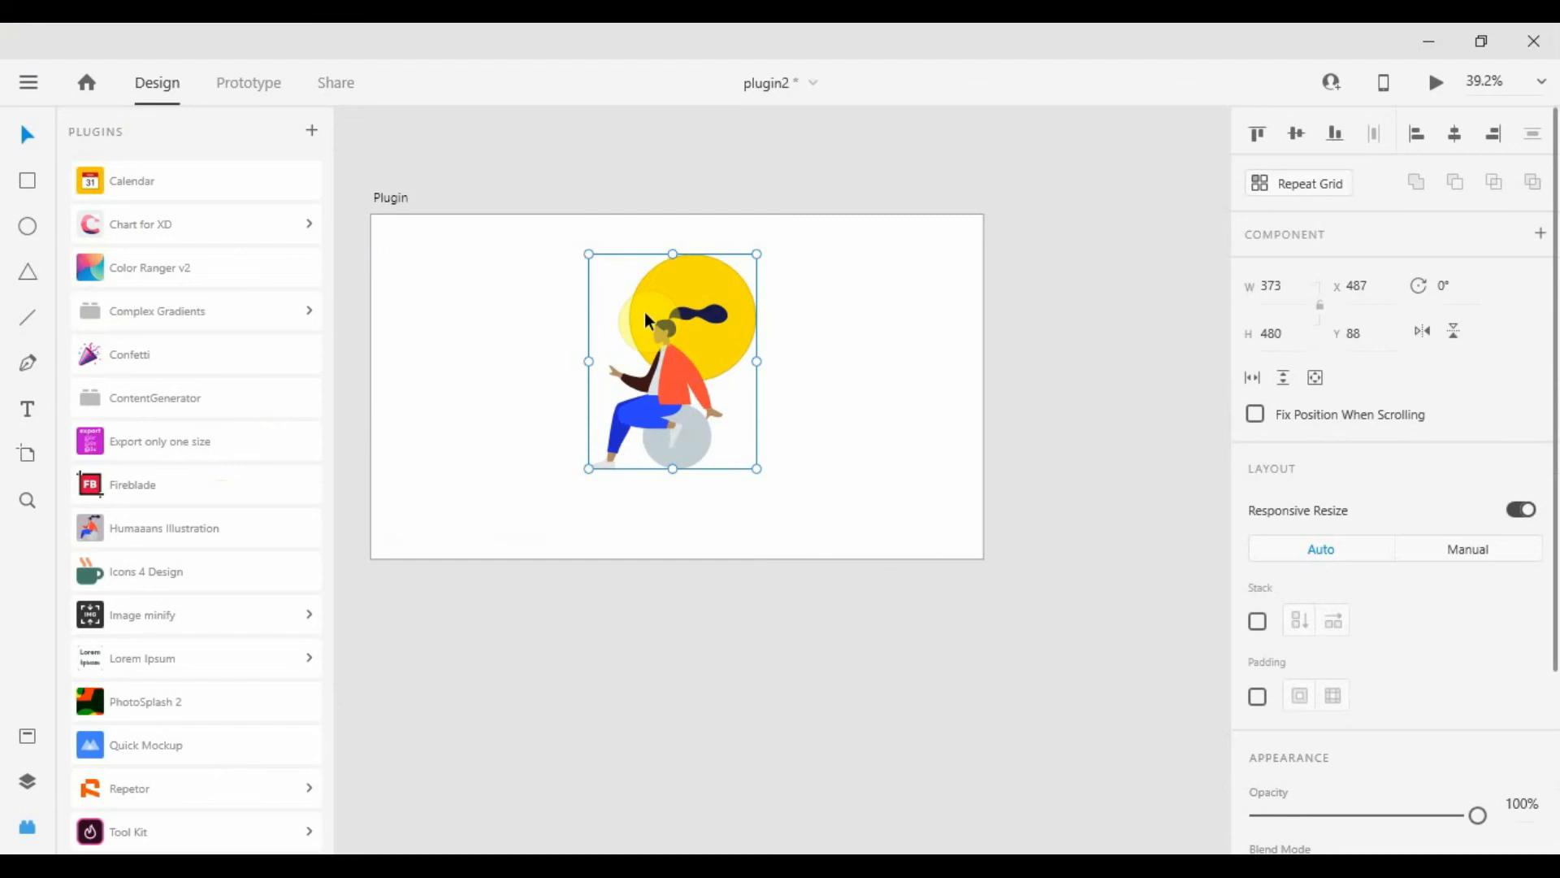
click(398, 204)
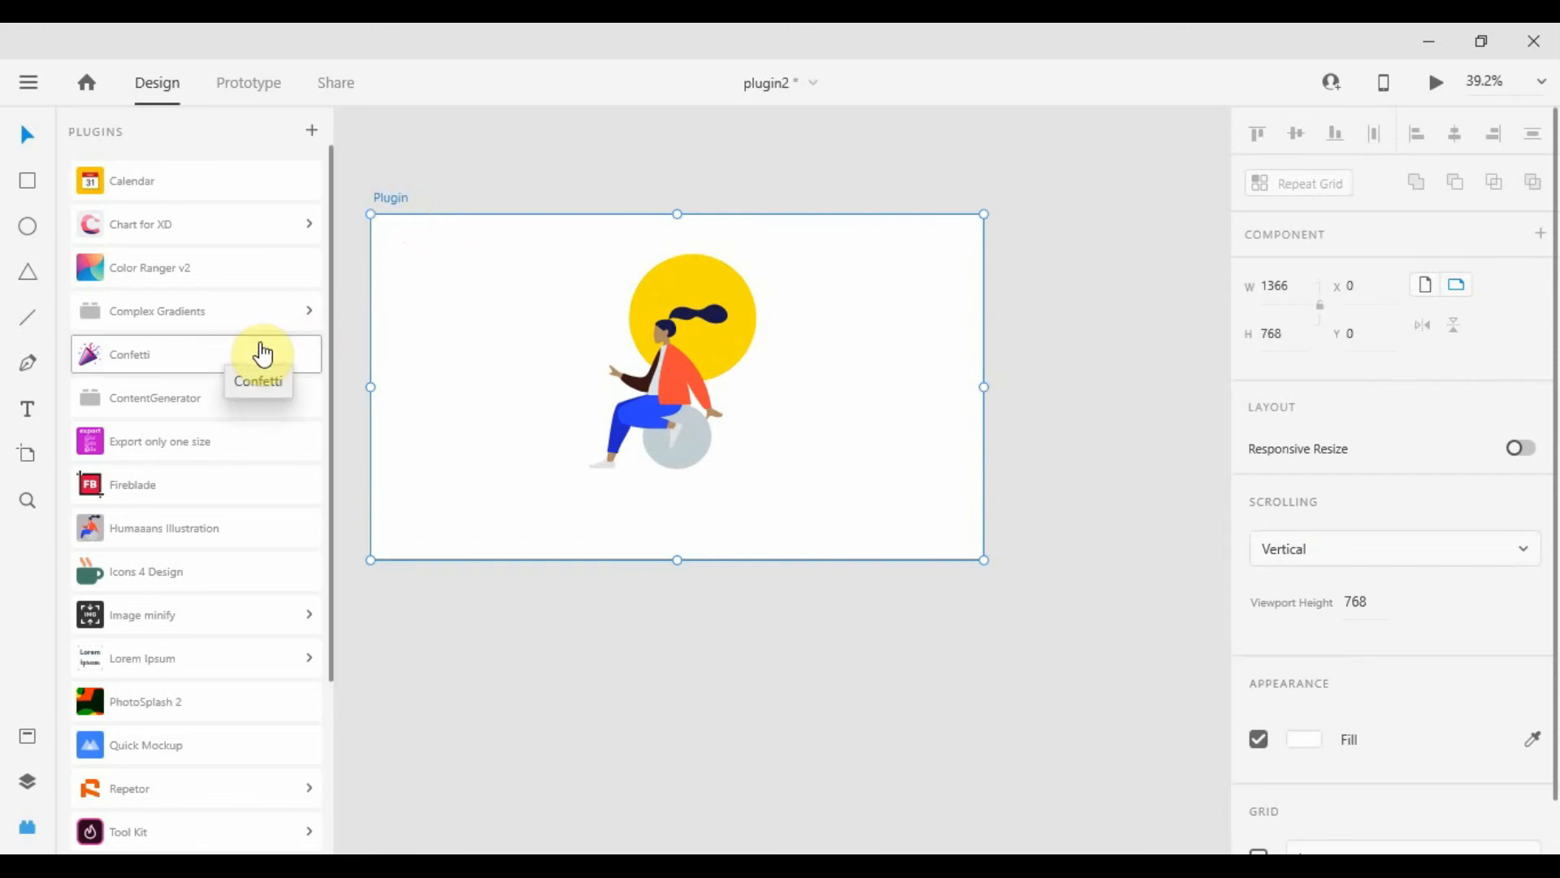
click(213, 270)
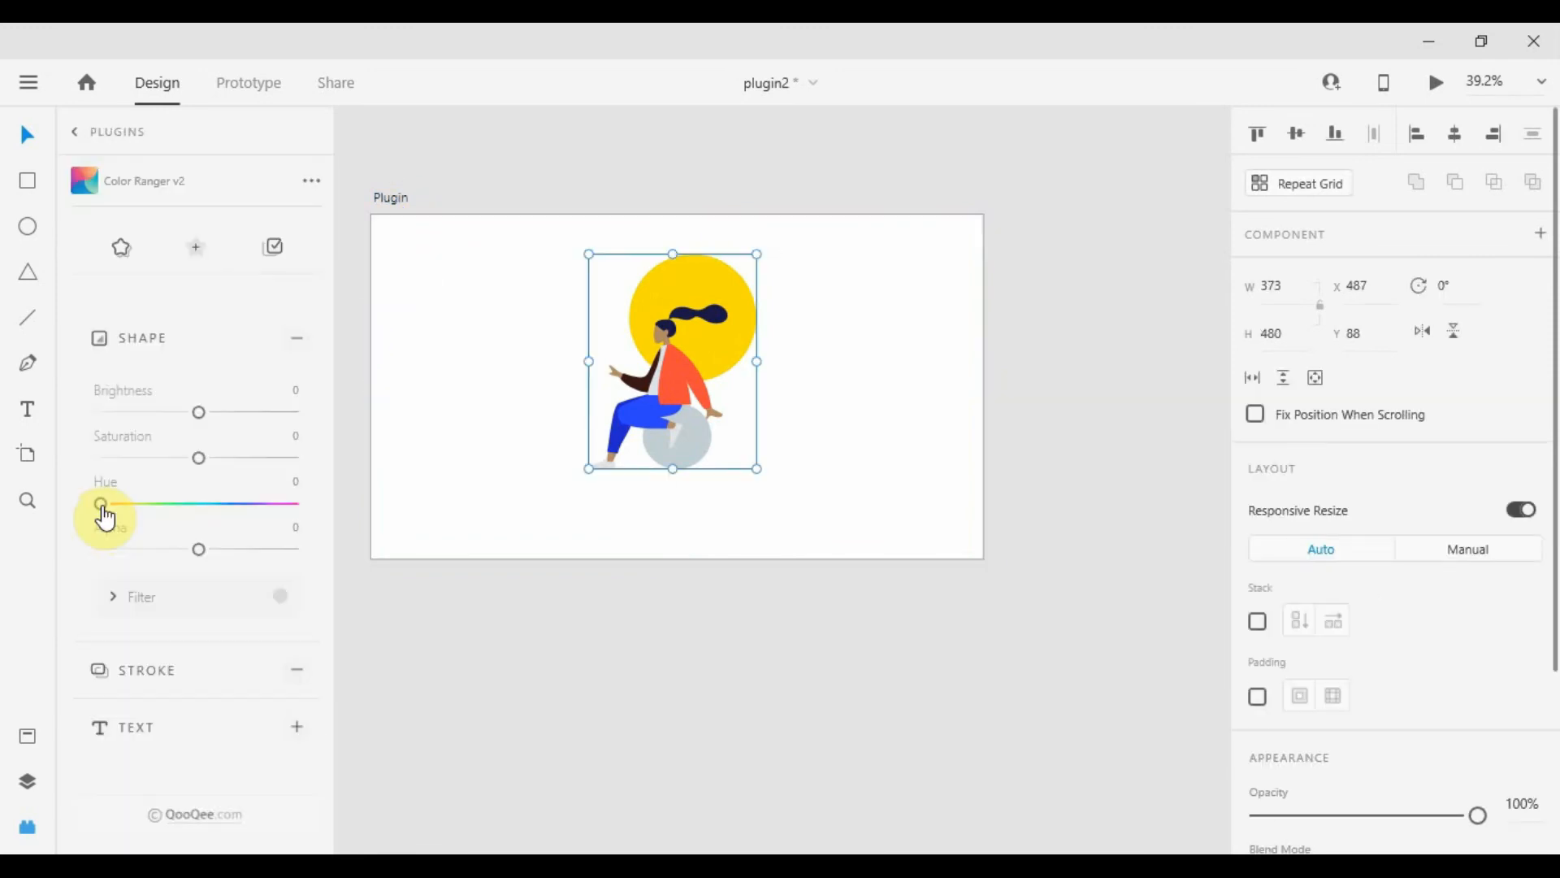
drag(103, 512, 198, 463)
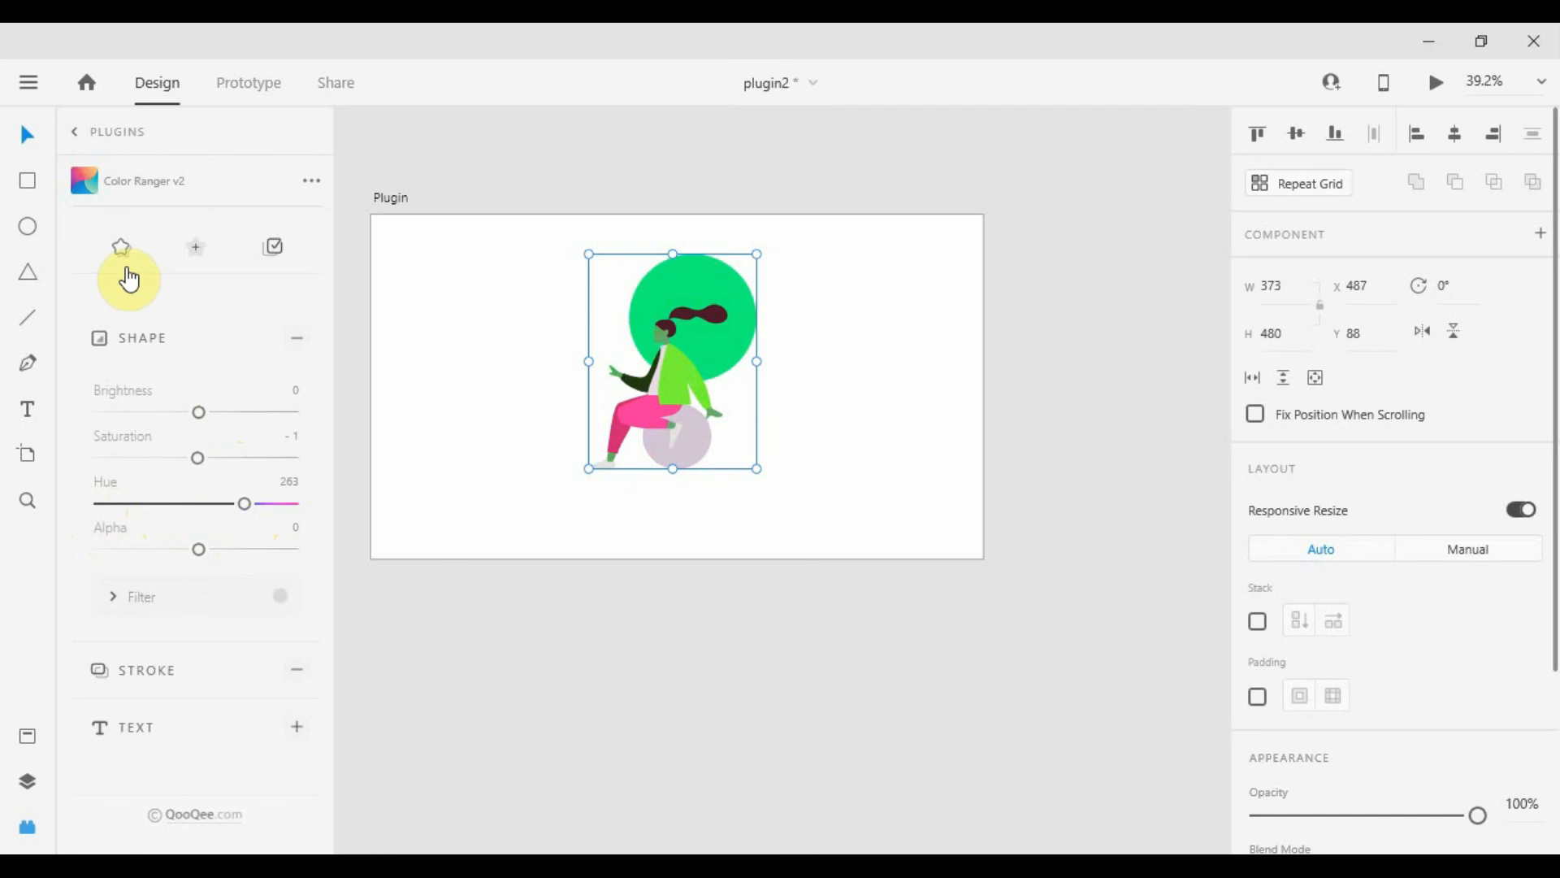
Examine the stroke and text adjustments offered by Color Ranger v2, closing each dialog that opens
click(140, 337)
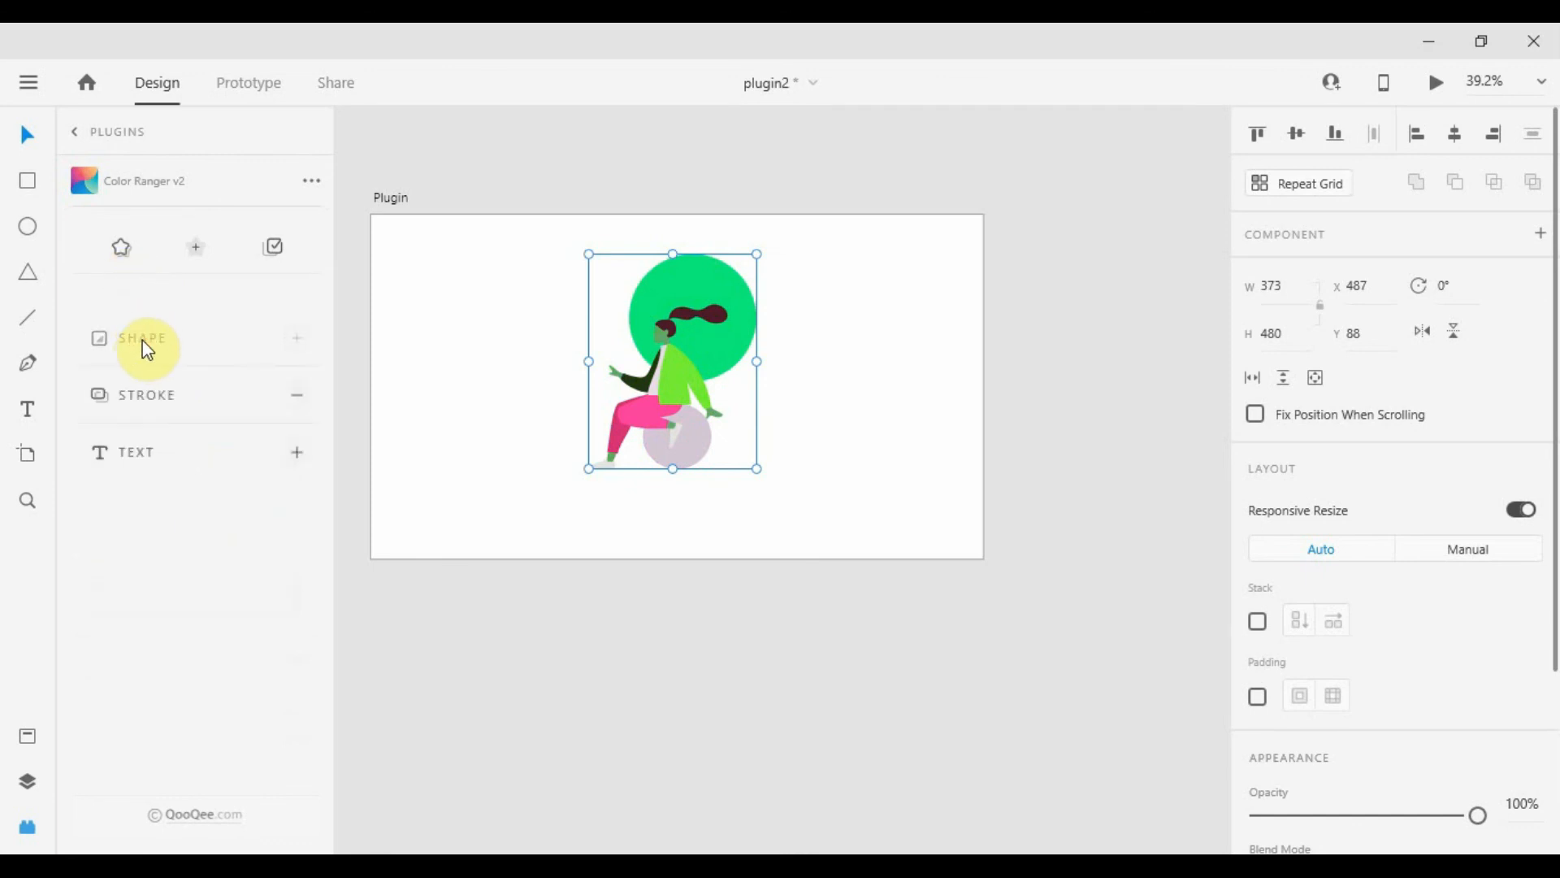
click(169, 403)
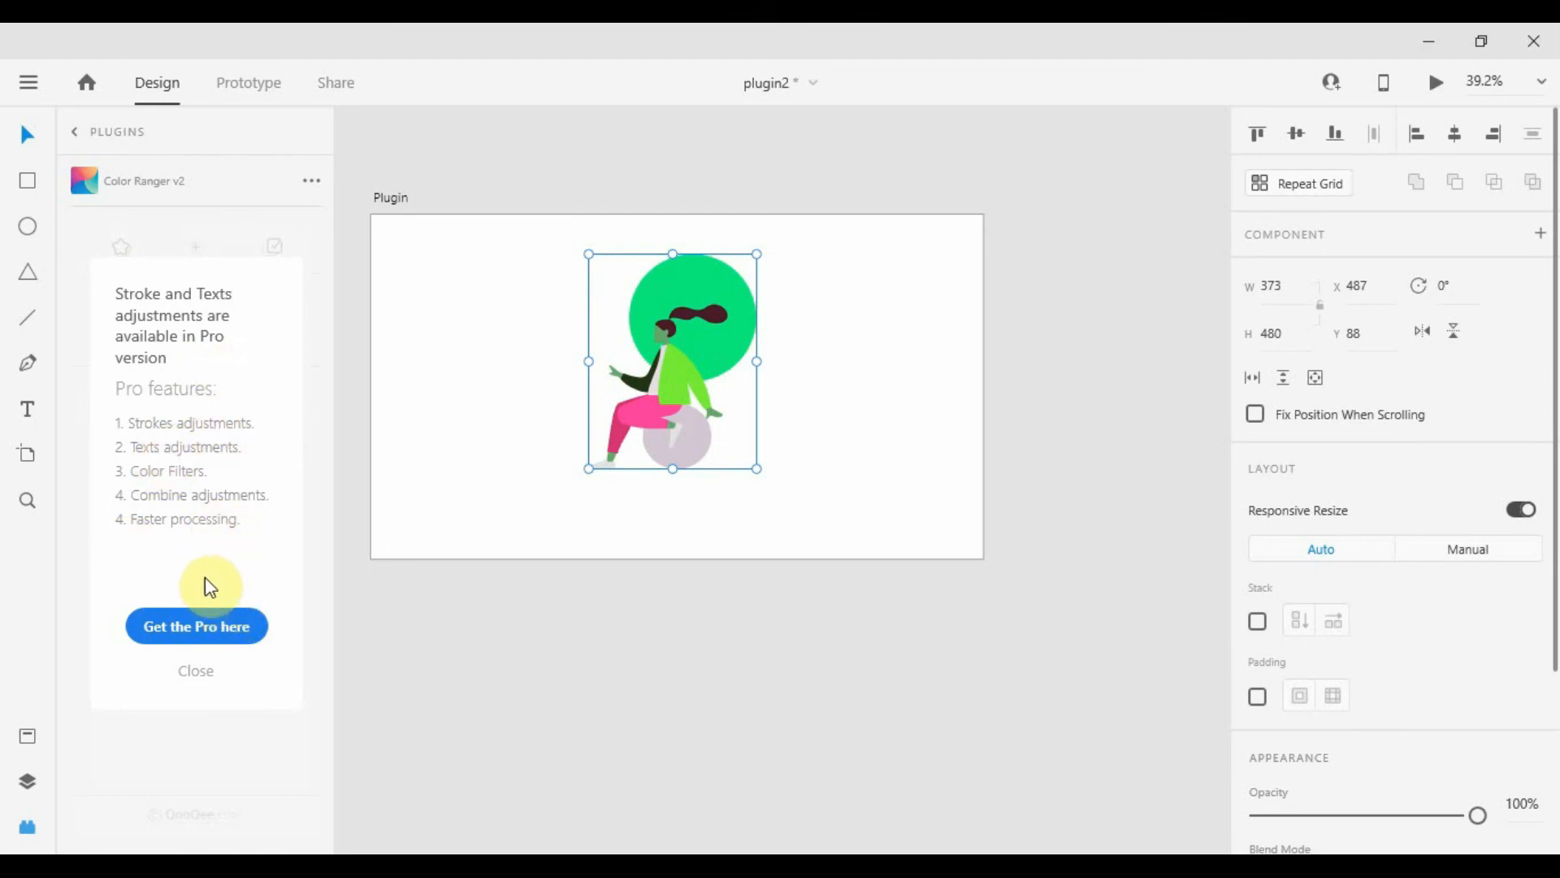
click(201, 684)
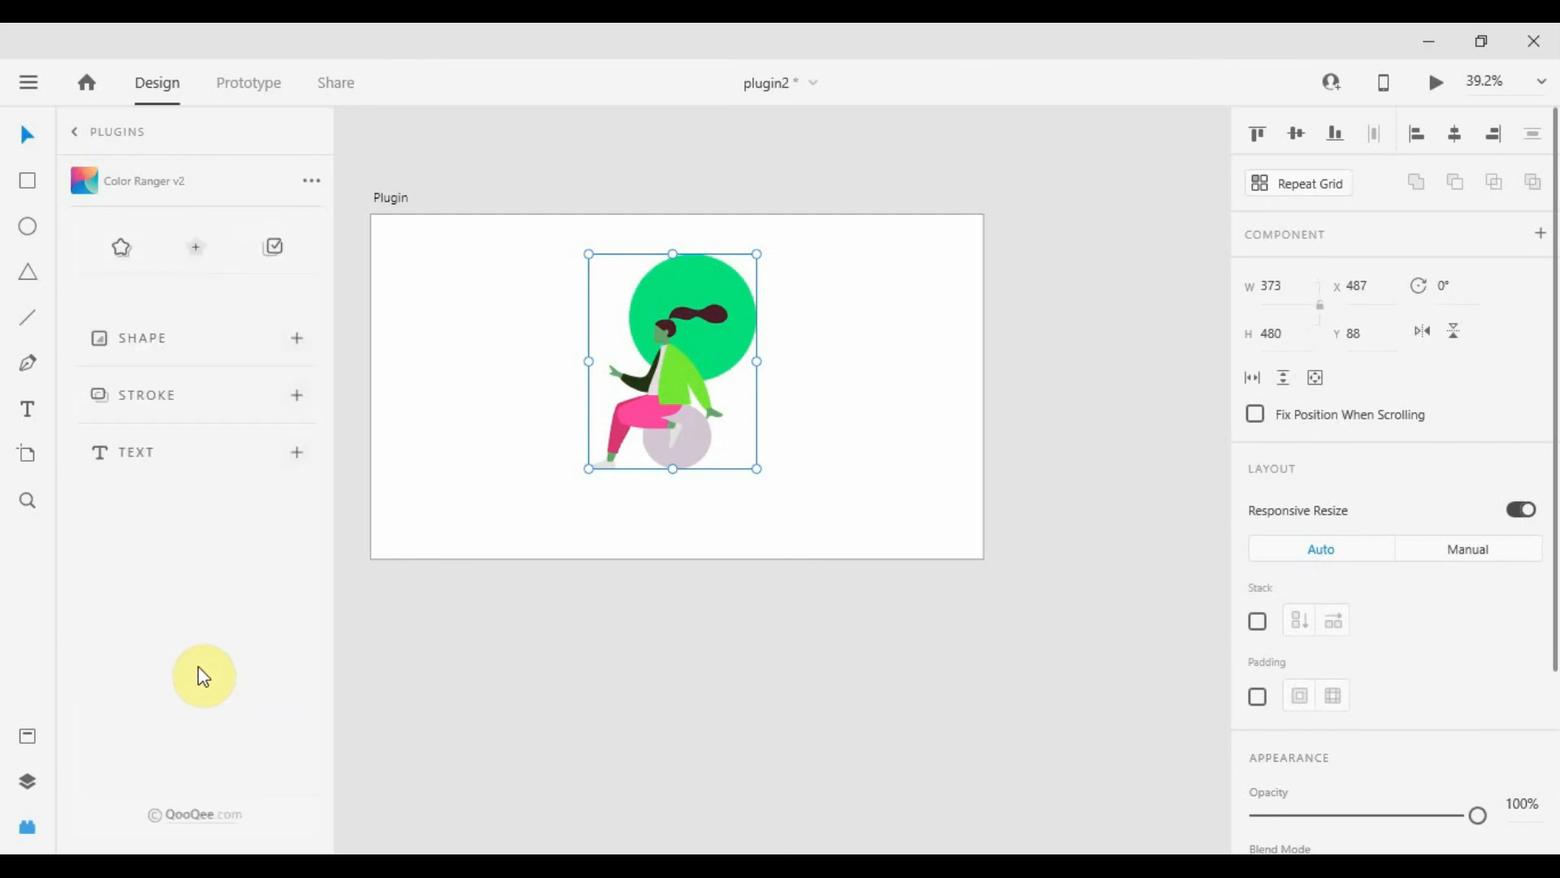
click(158, 458)
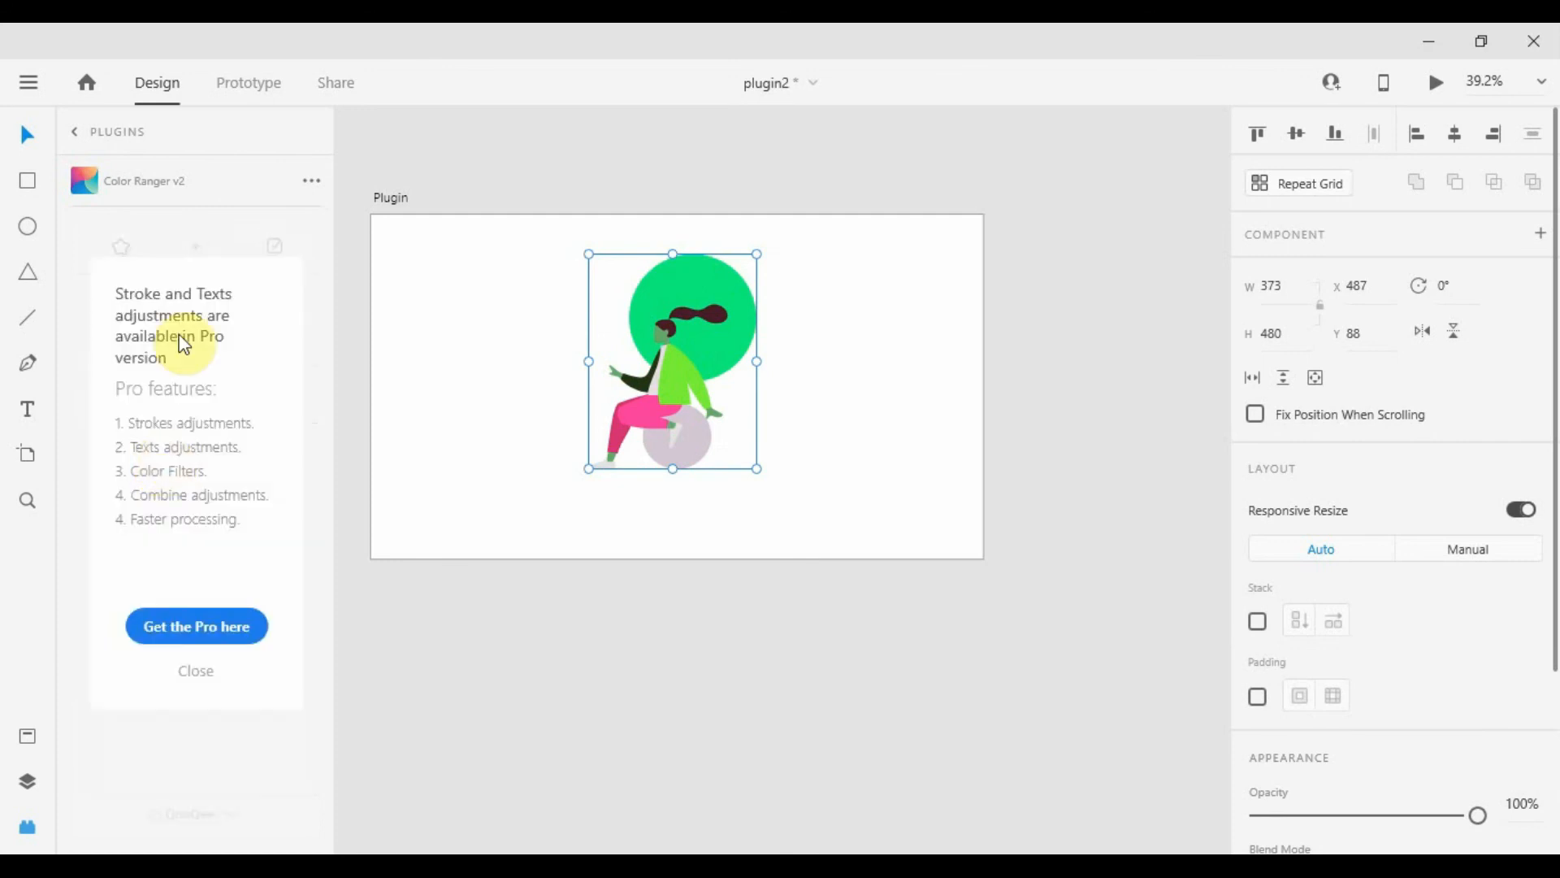
click(193, 684)
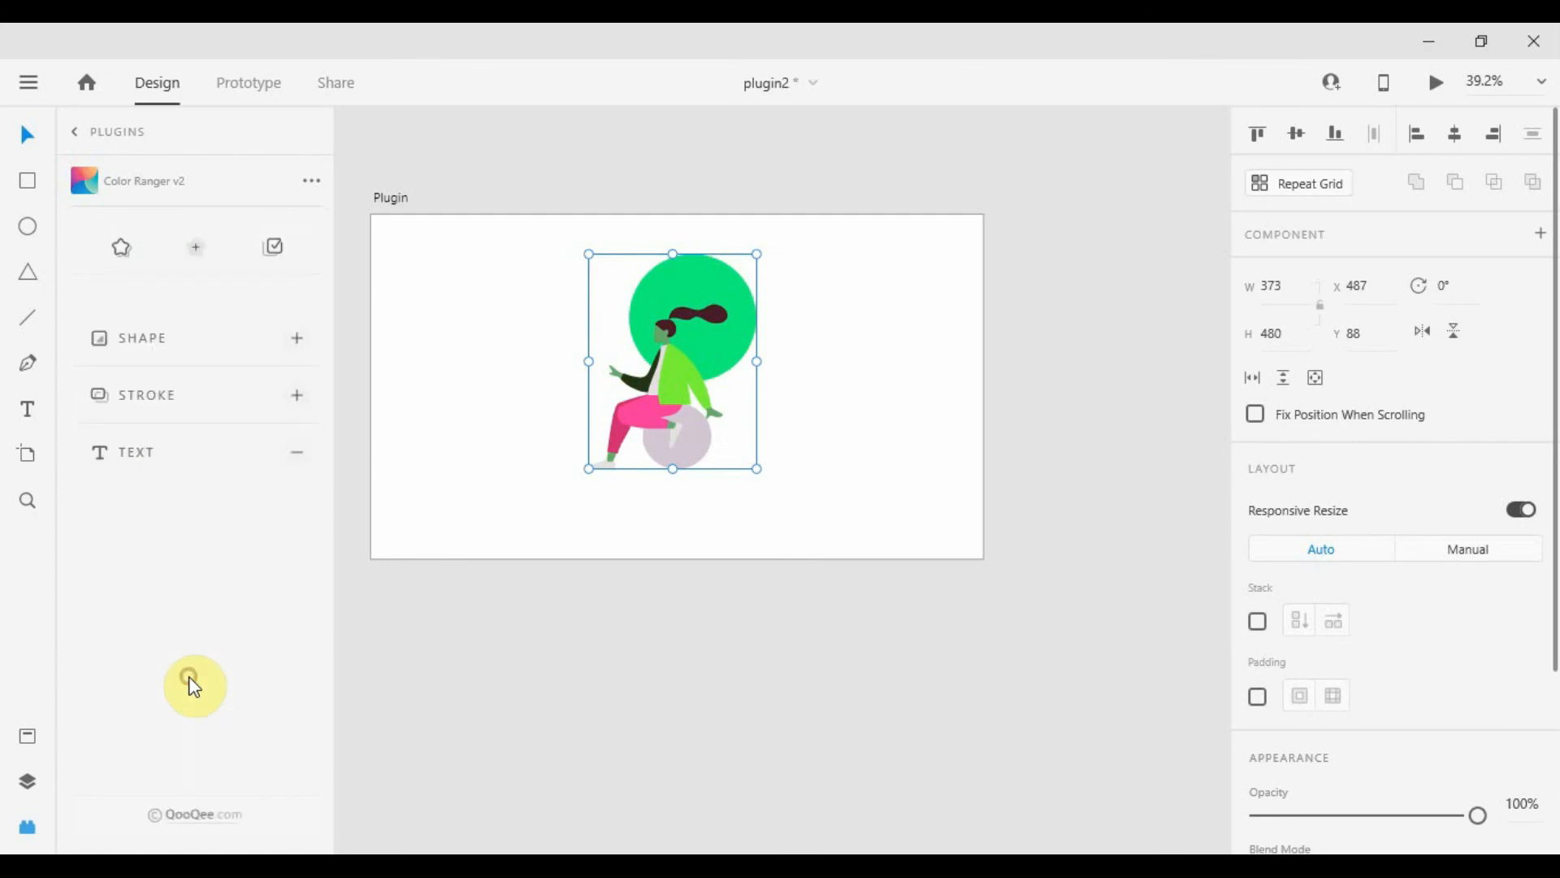
Set the grouped illustration's shape alpha adjustment to -66 in Color Ranger v2
click(179, 344)
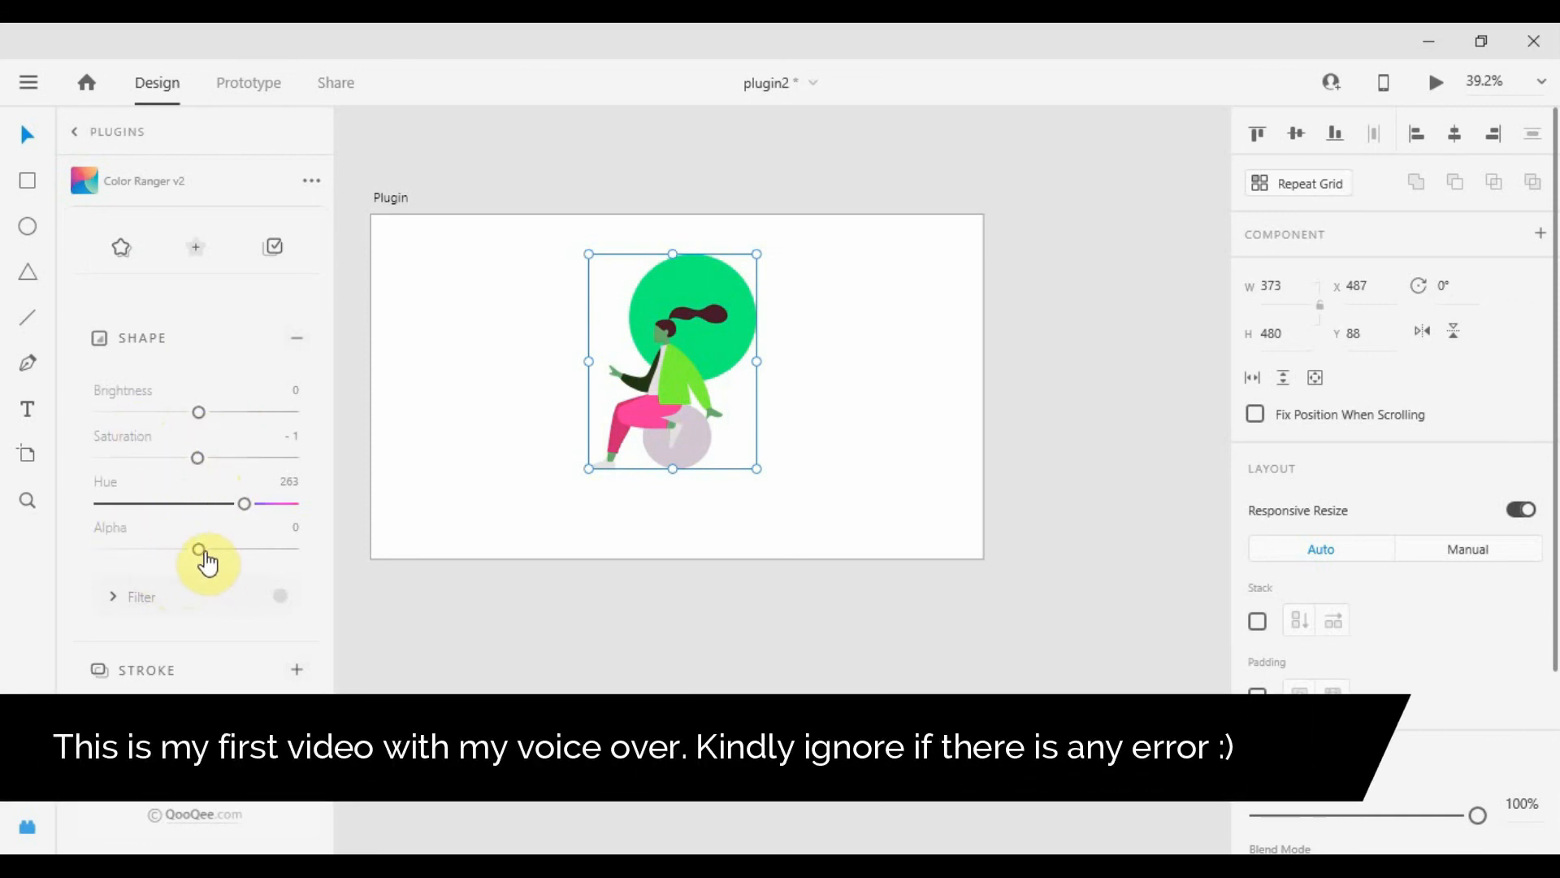
drag(199, 557, 136, 563)
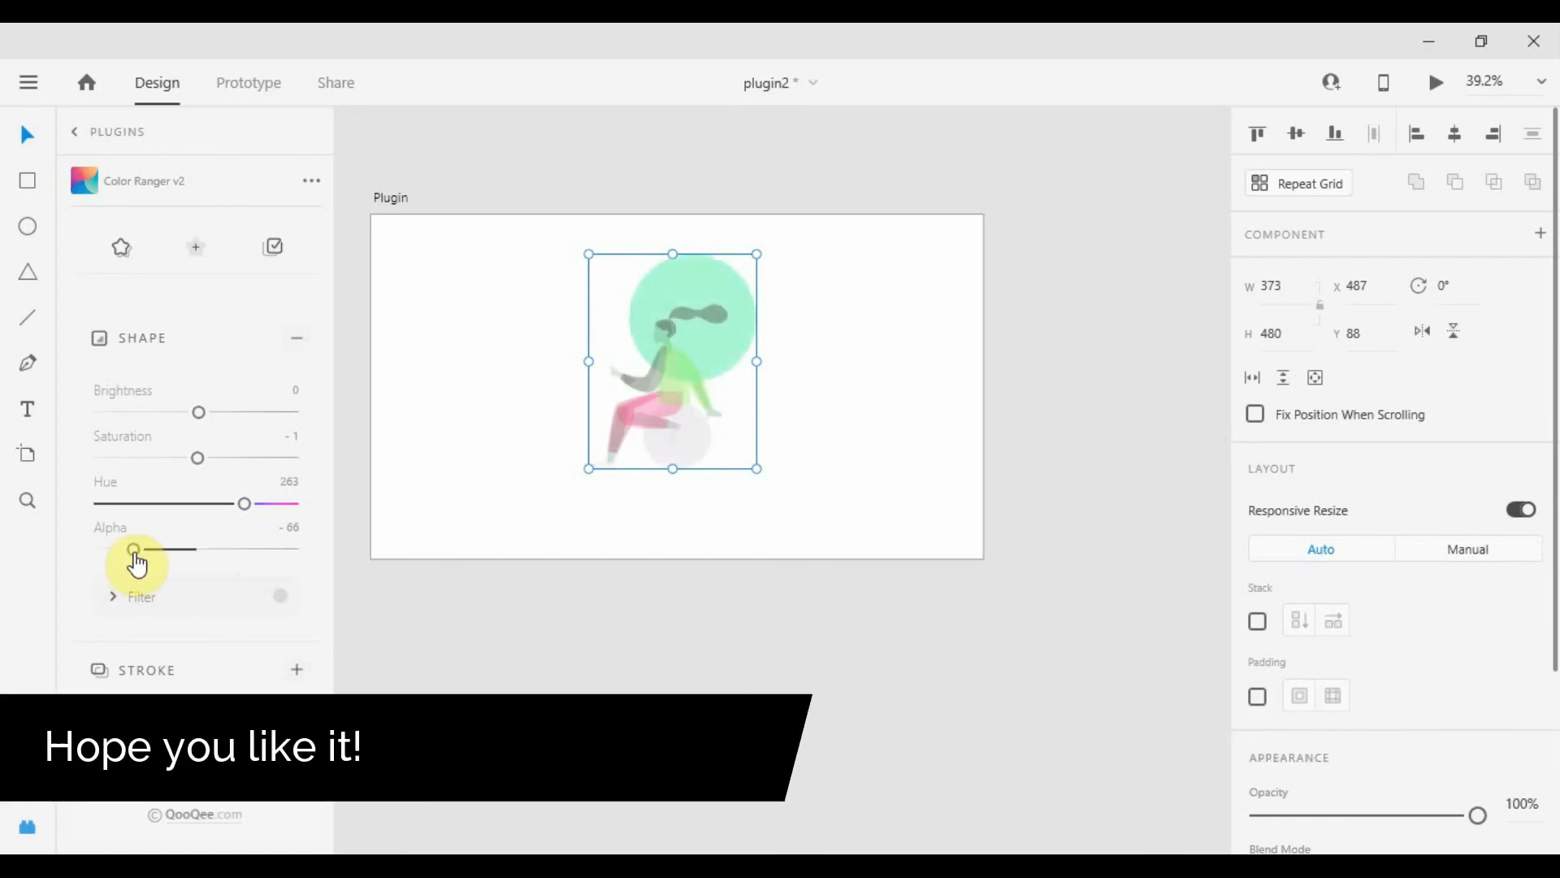